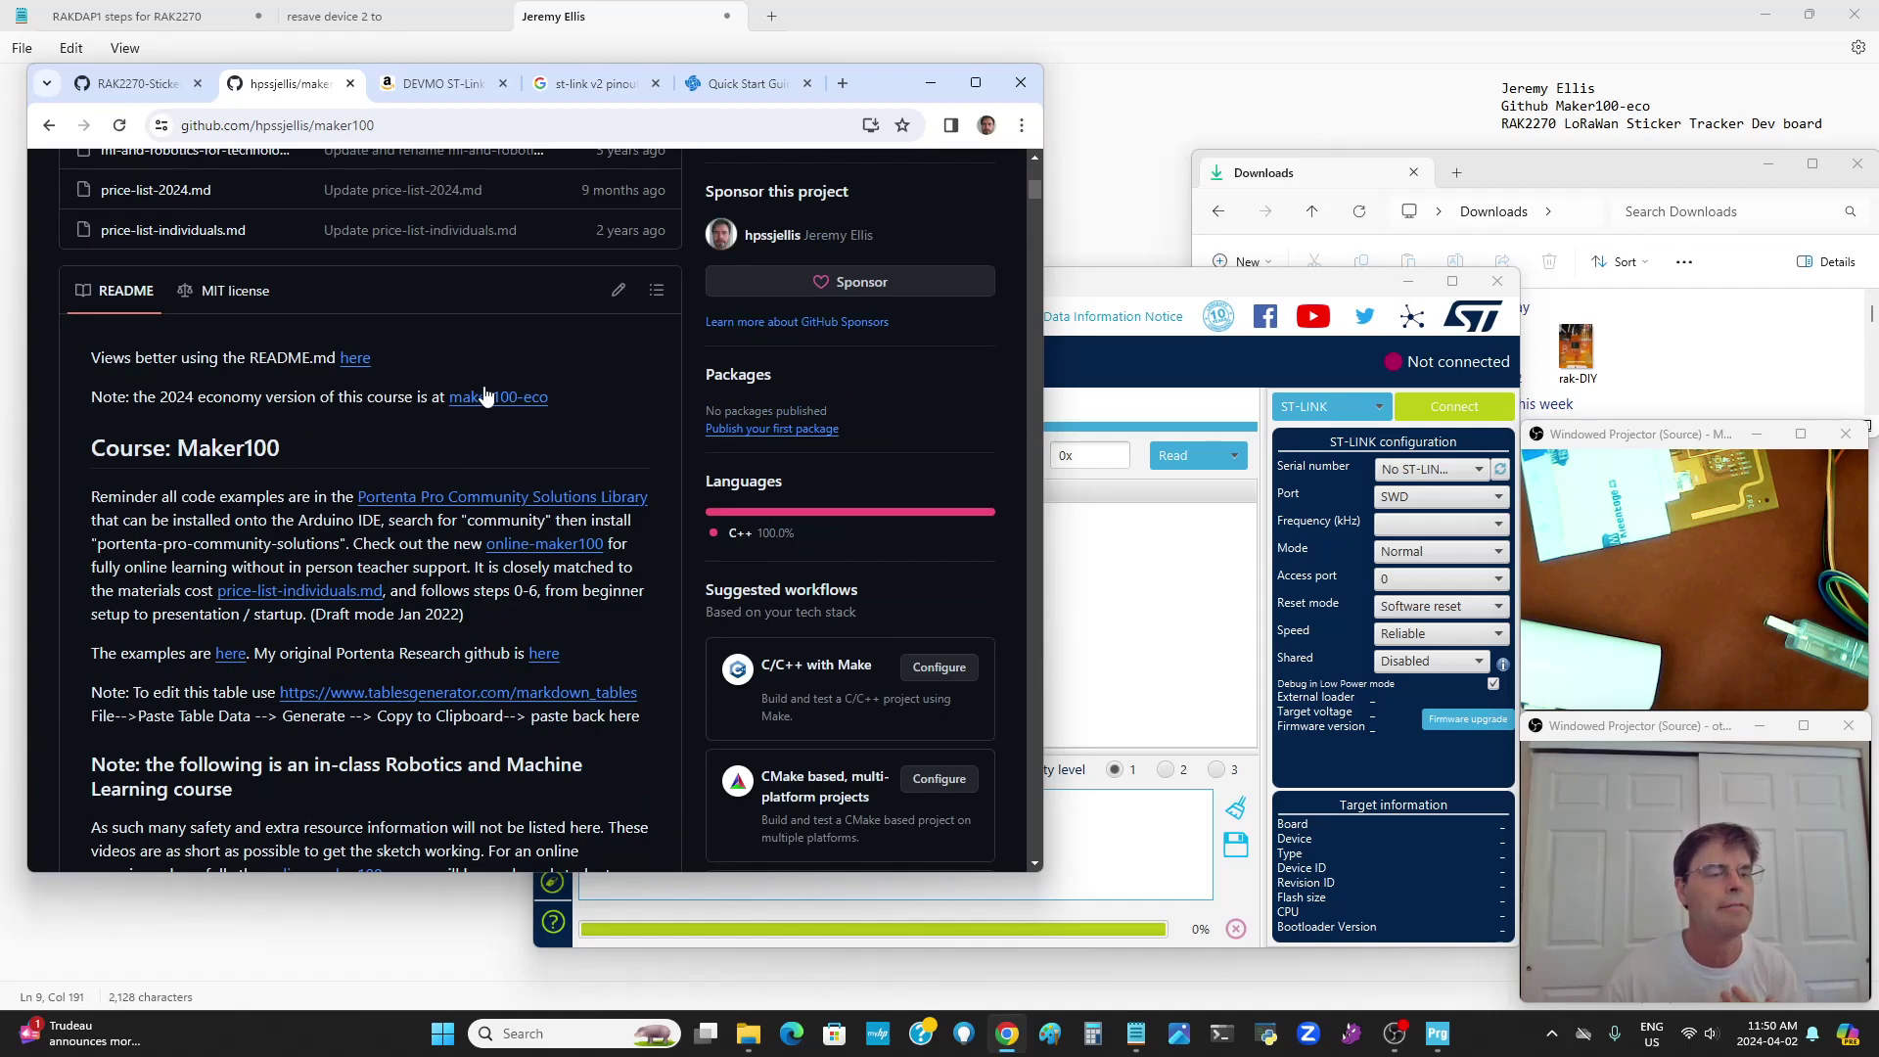
Open the maker100-eco repository and go to the README section on the in-person course using the RAK2270StickerTracker
left_click(510, 402)
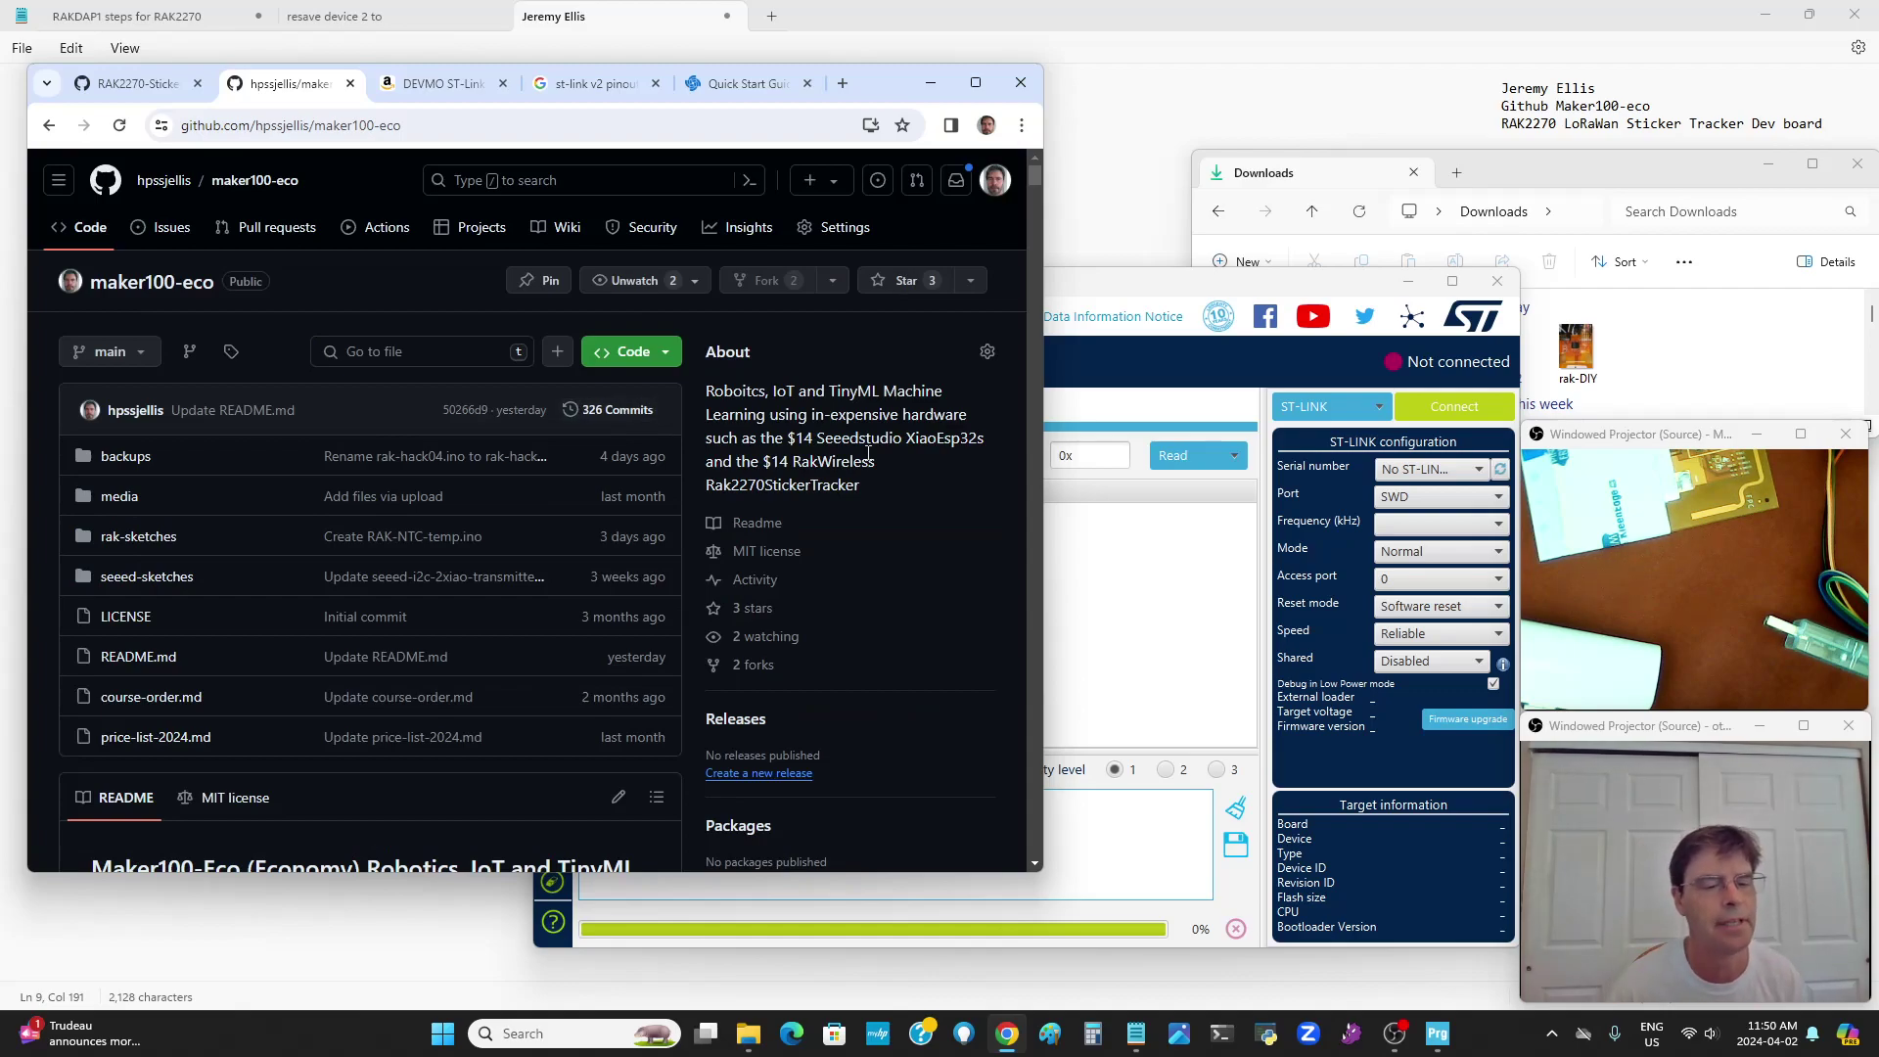
scroll(1036, 208, "down", 2)
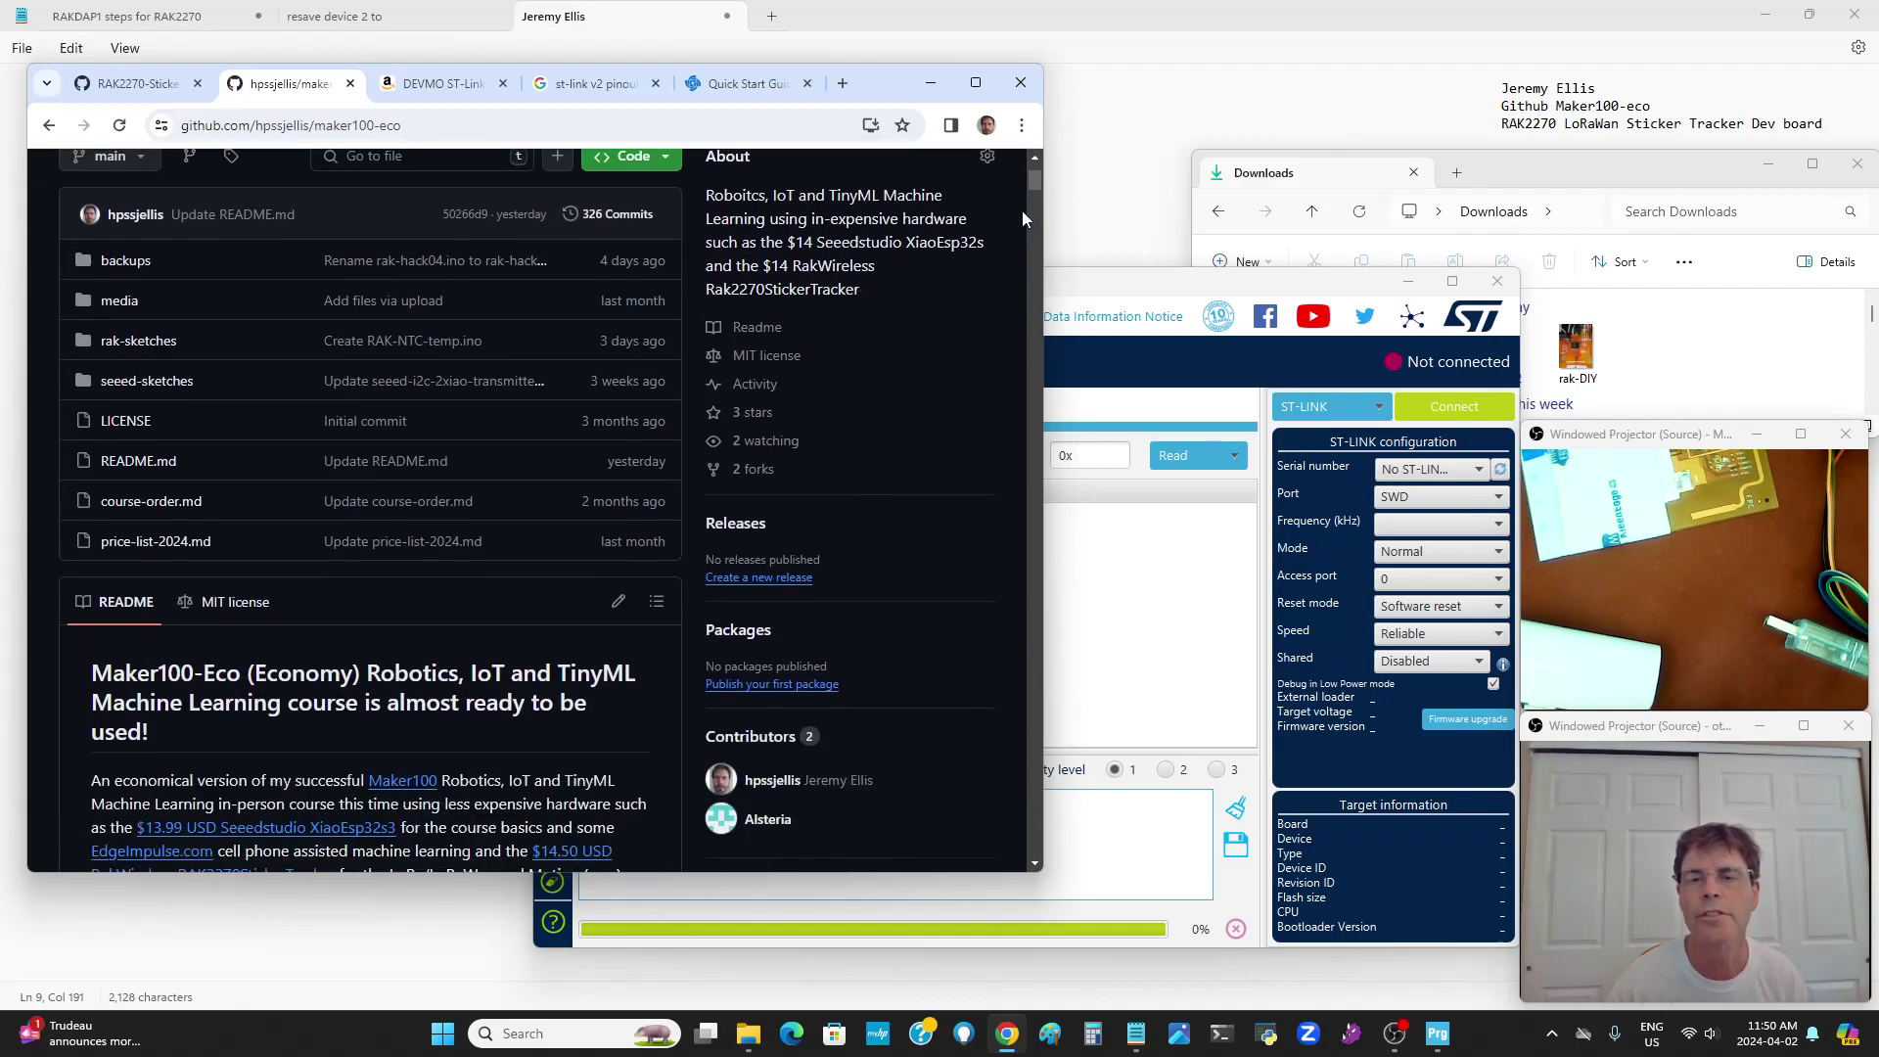
scroll(754, 470, "down", 3)
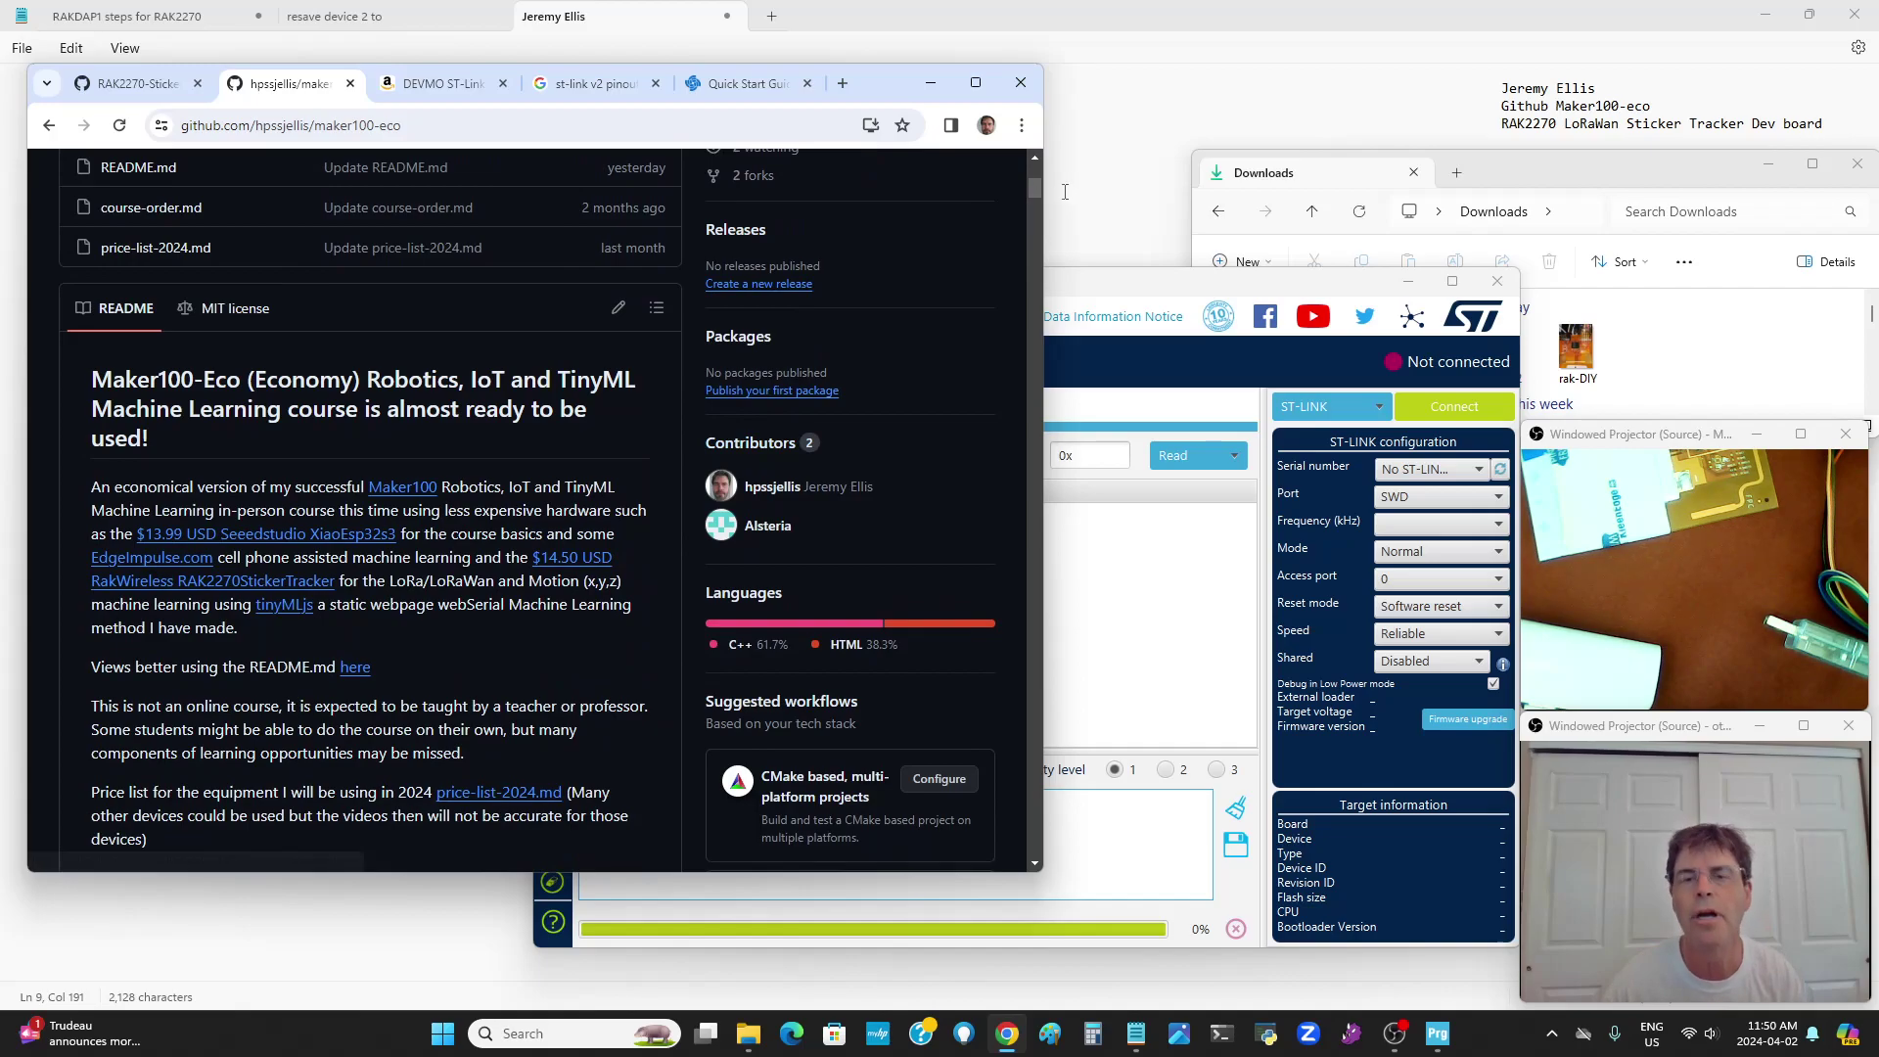
left_click_drag(1032, 188, 1006, 742)
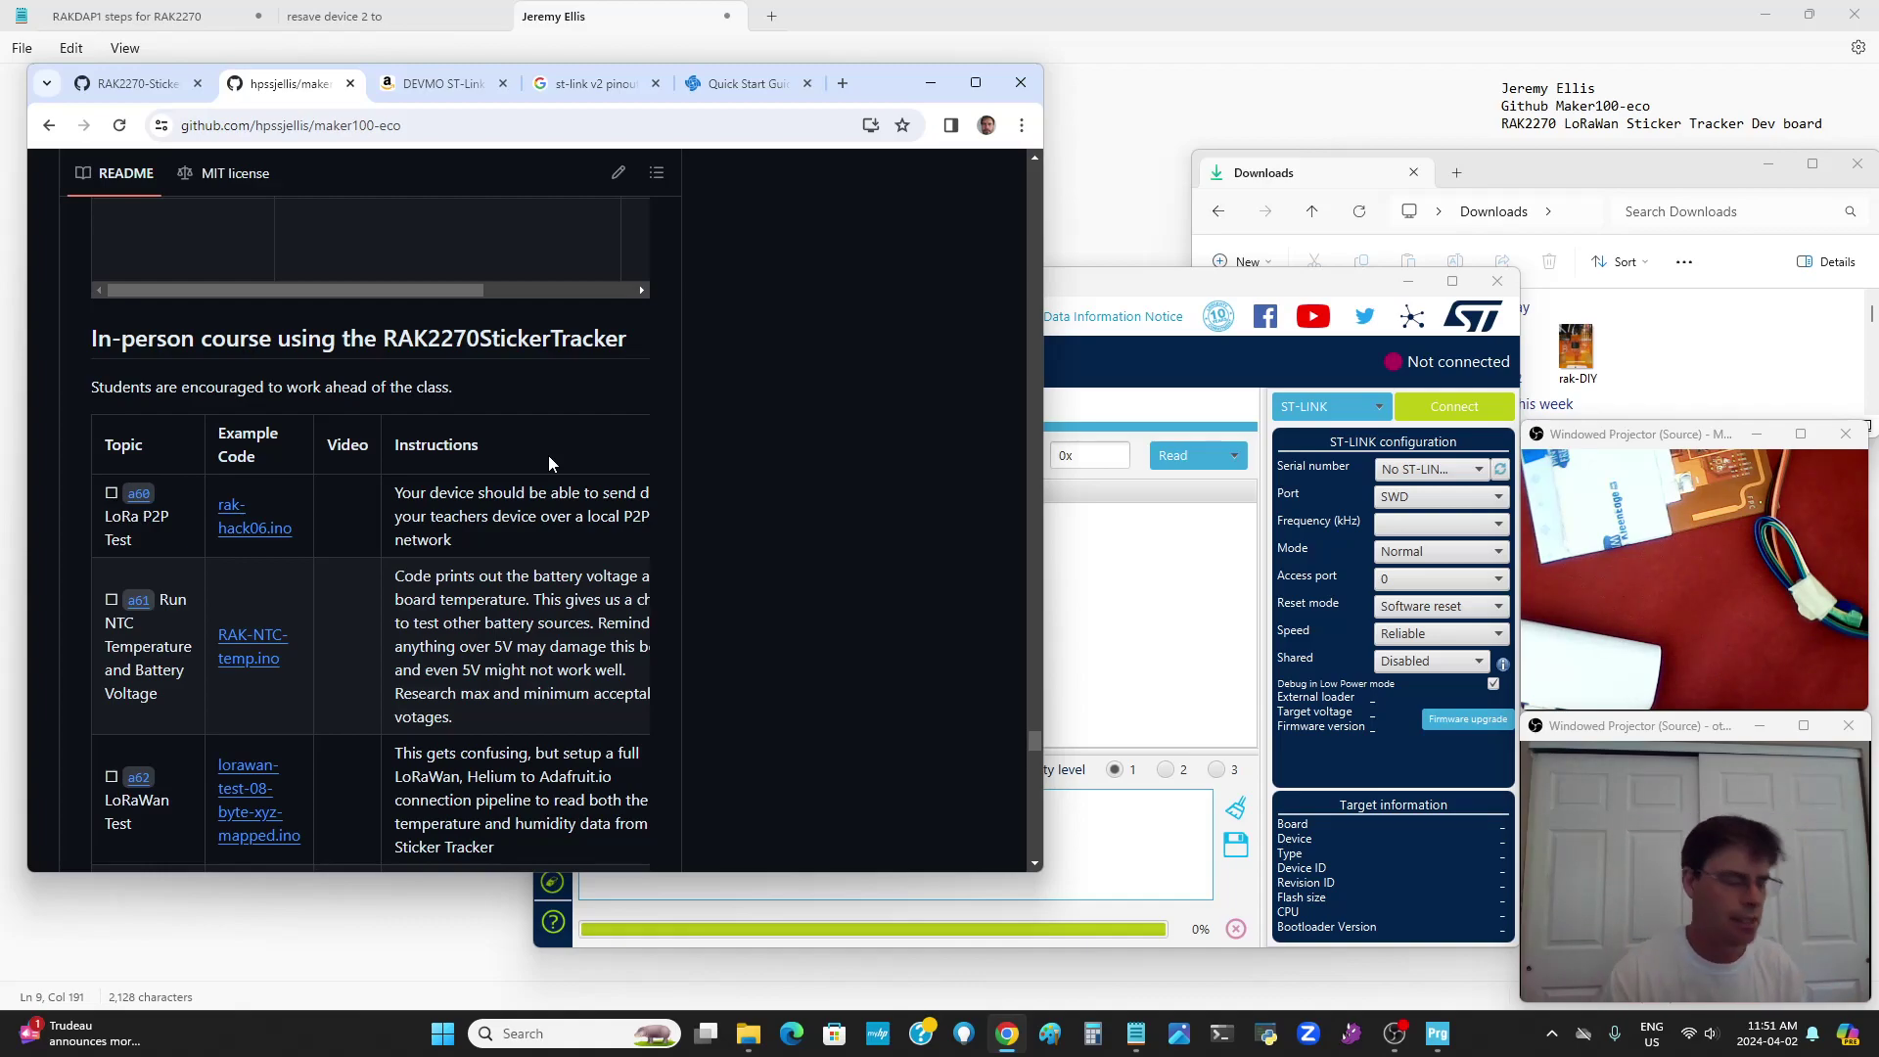
Search the web for "stm32cube programmer" in a new browser tab
left_click(1103, 290)
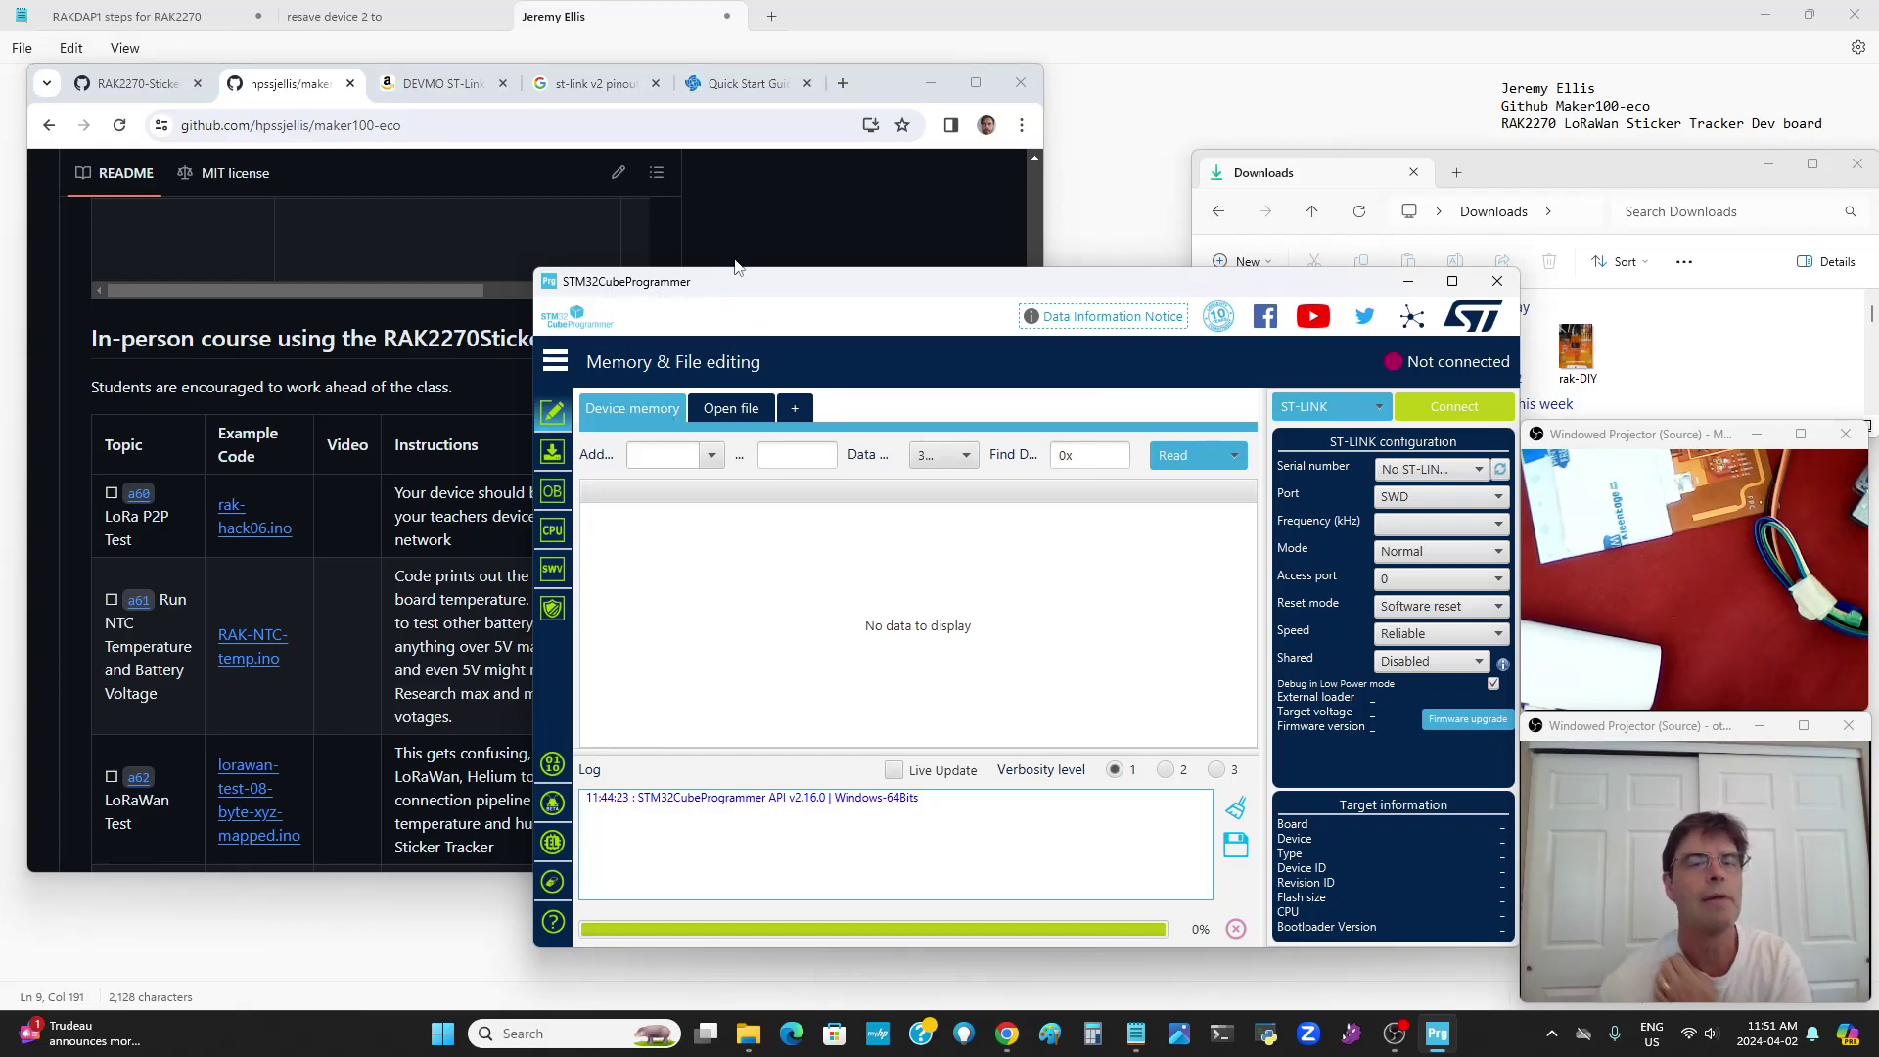
left_click(839, 85)
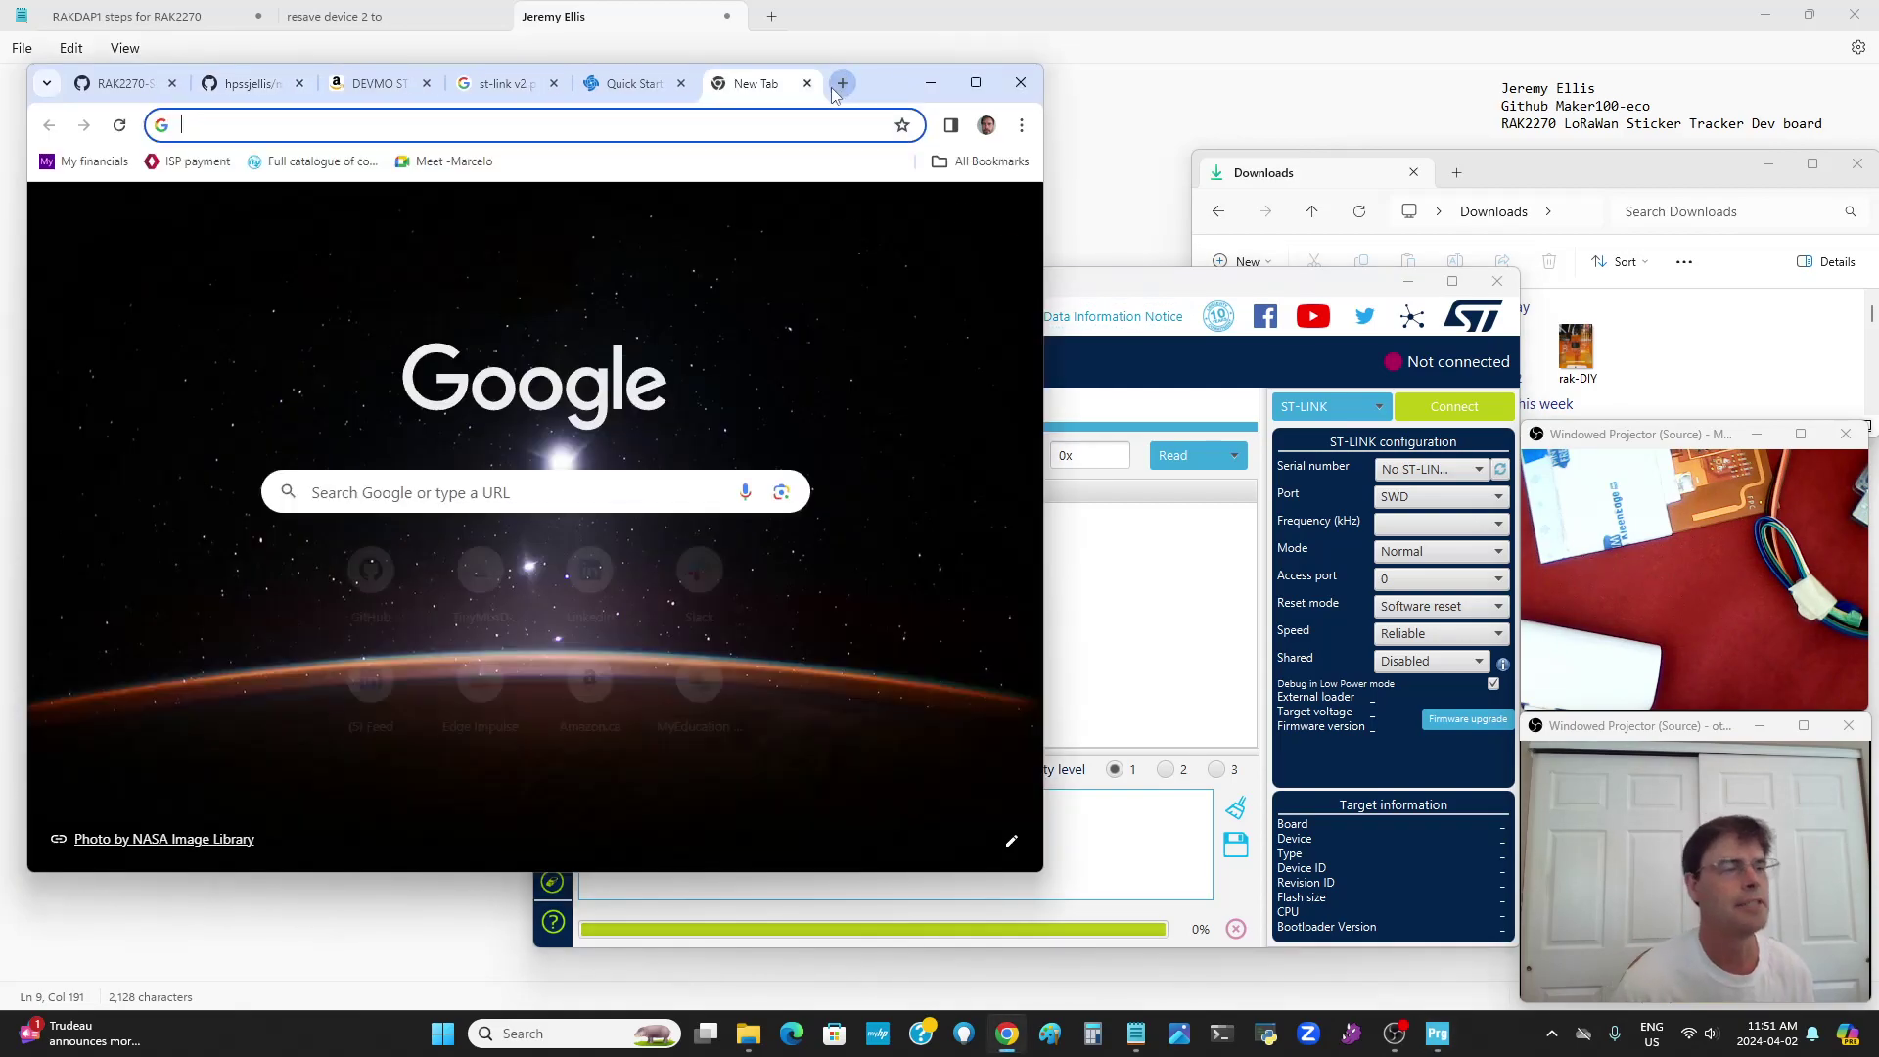
type("stm")
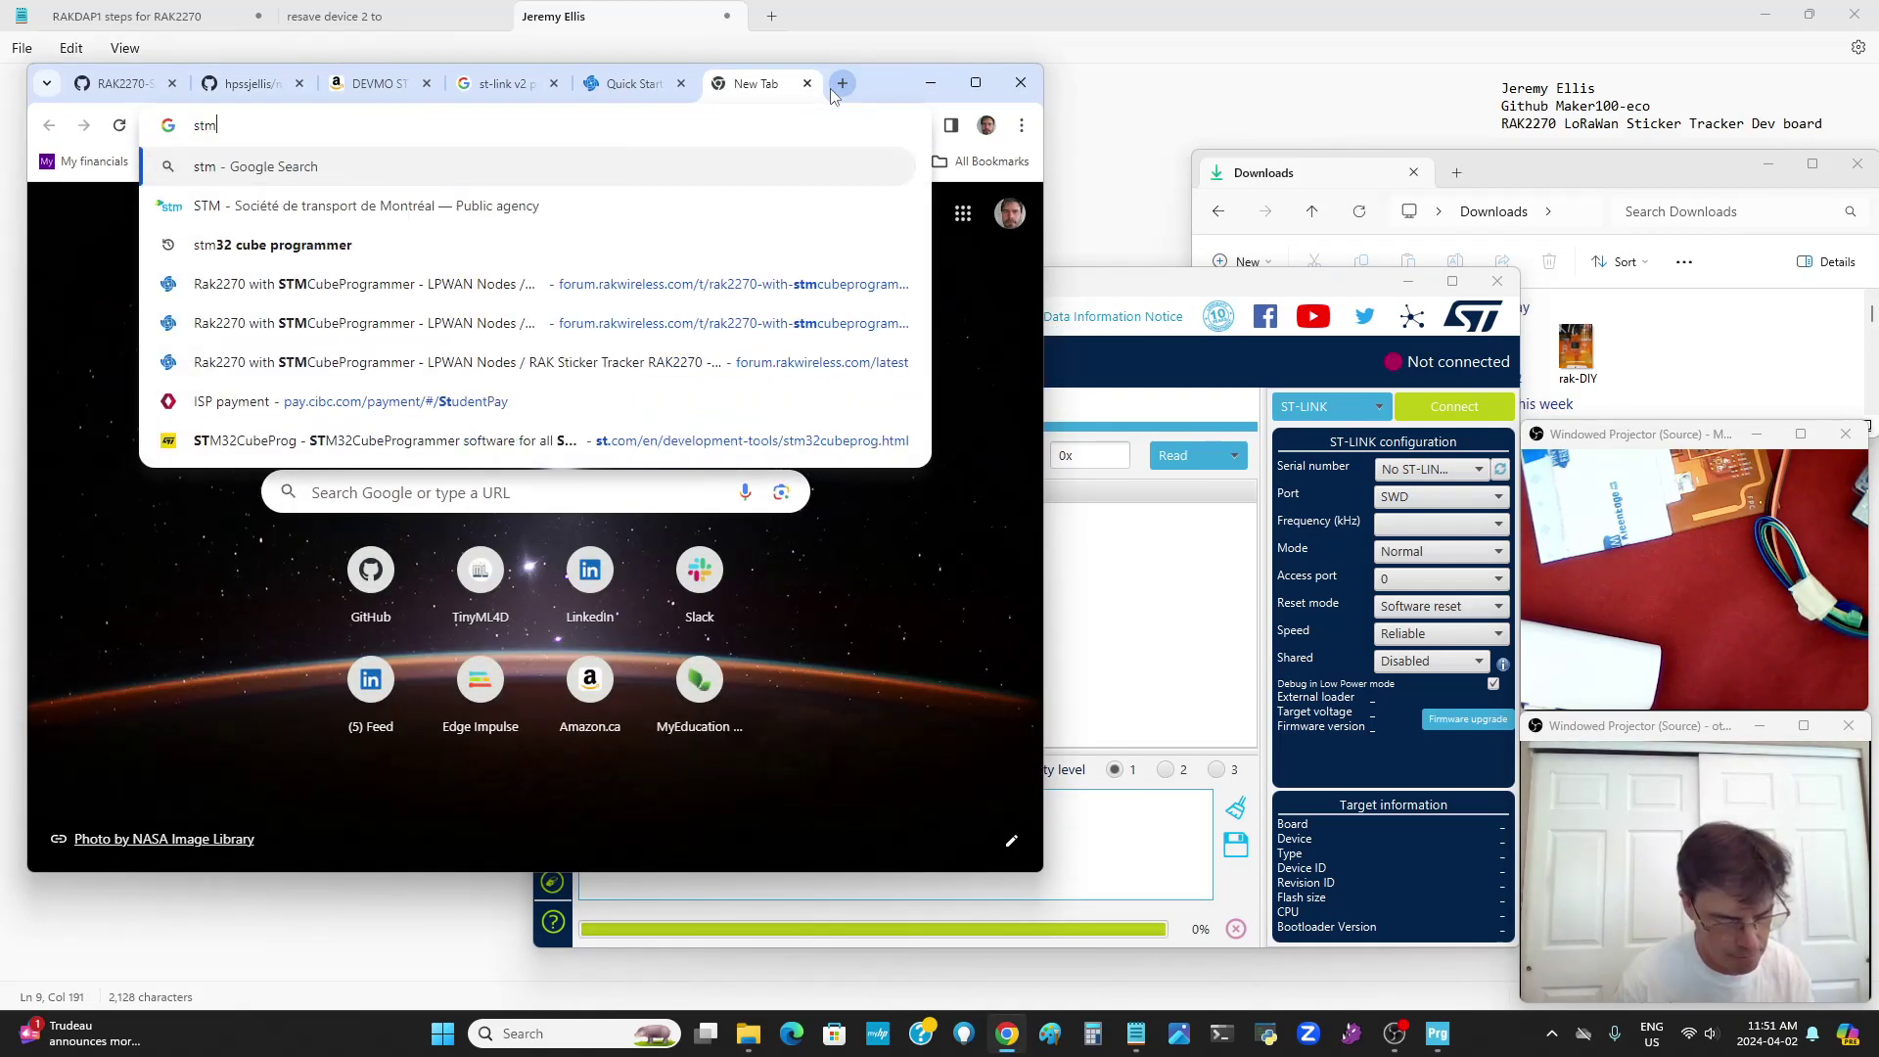
type("32cube ")
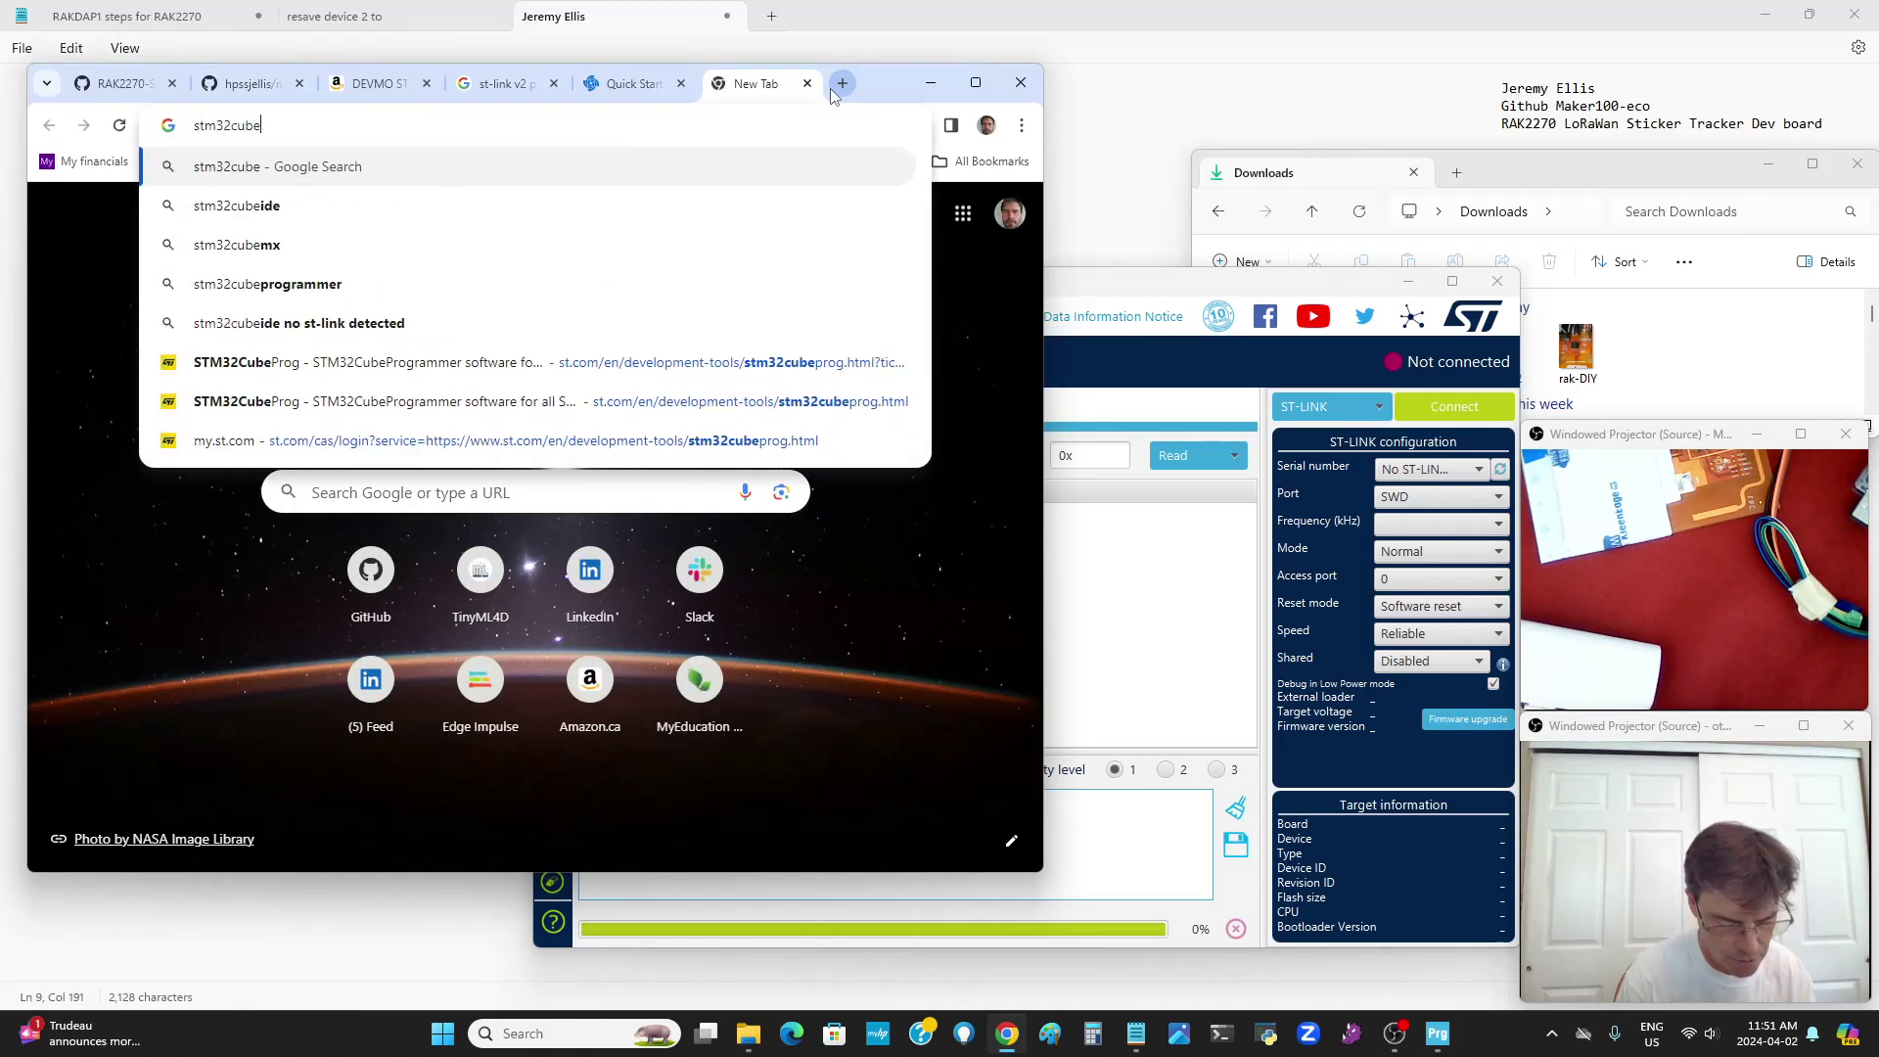
type("programmer")
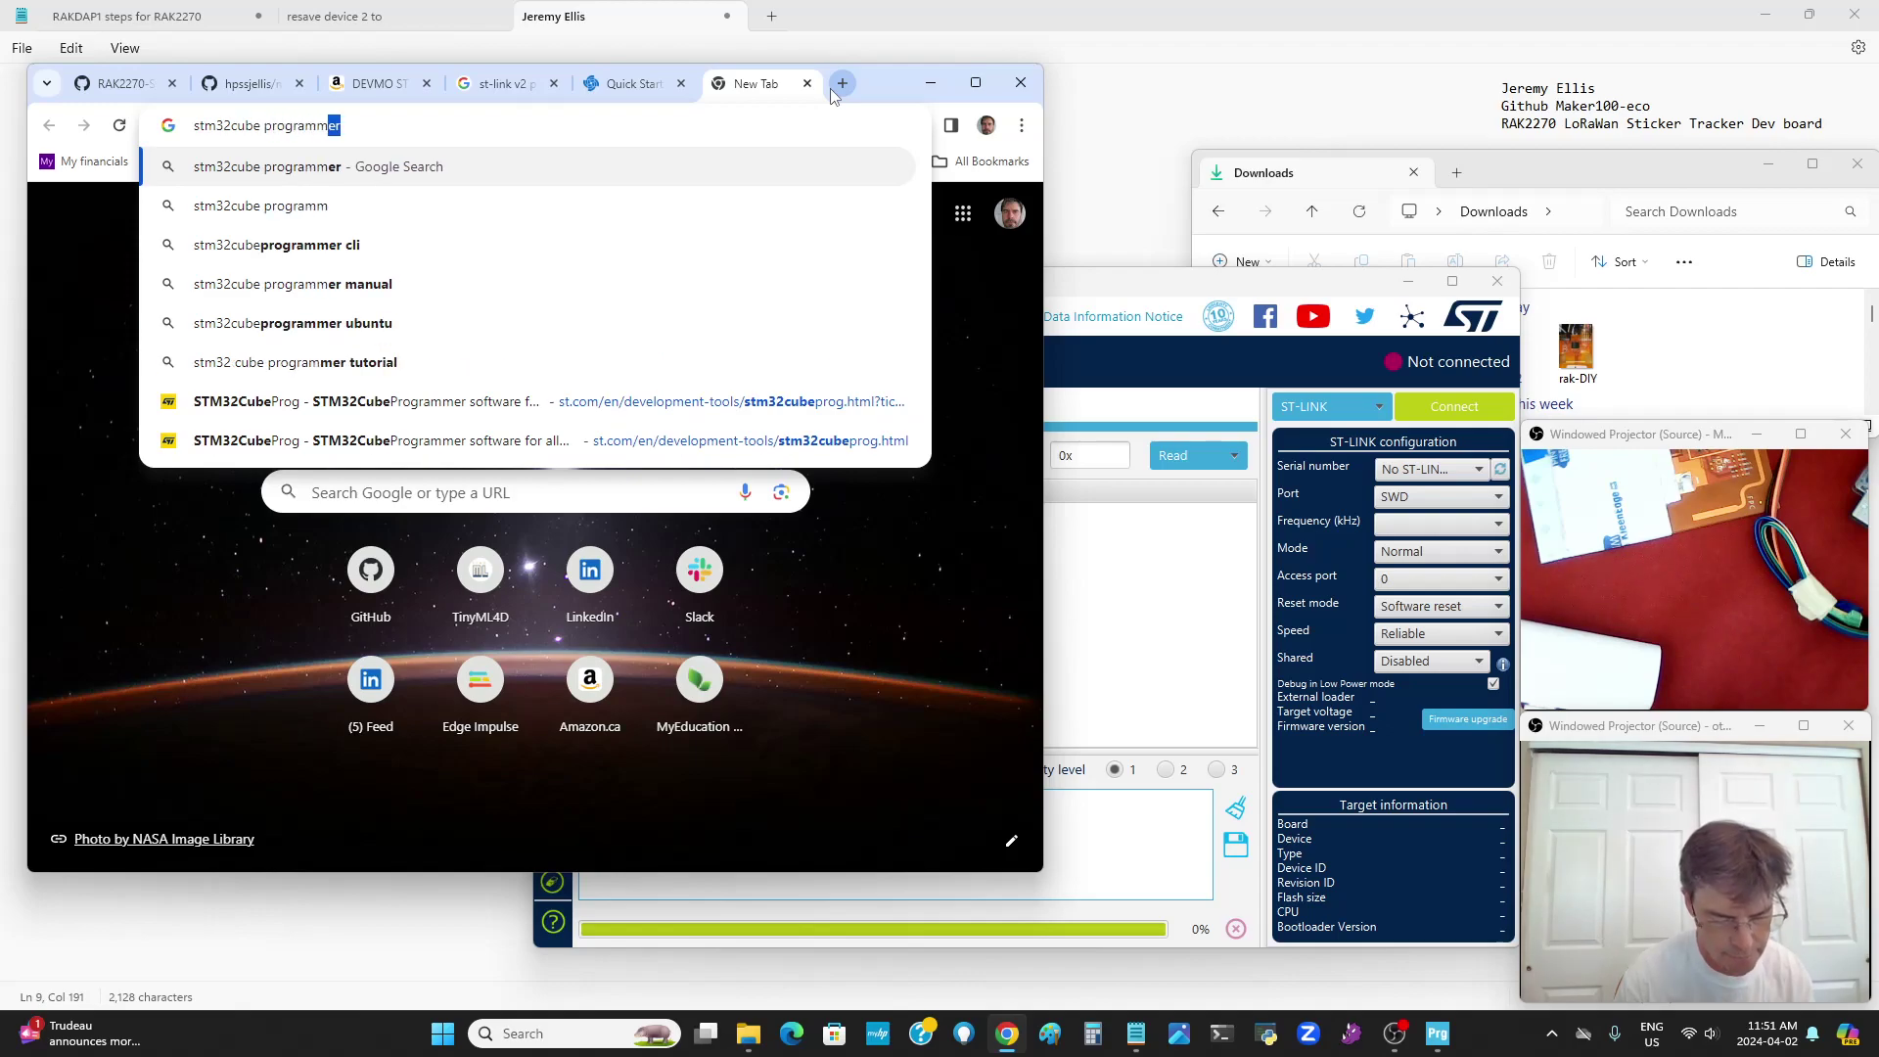
key("Return")
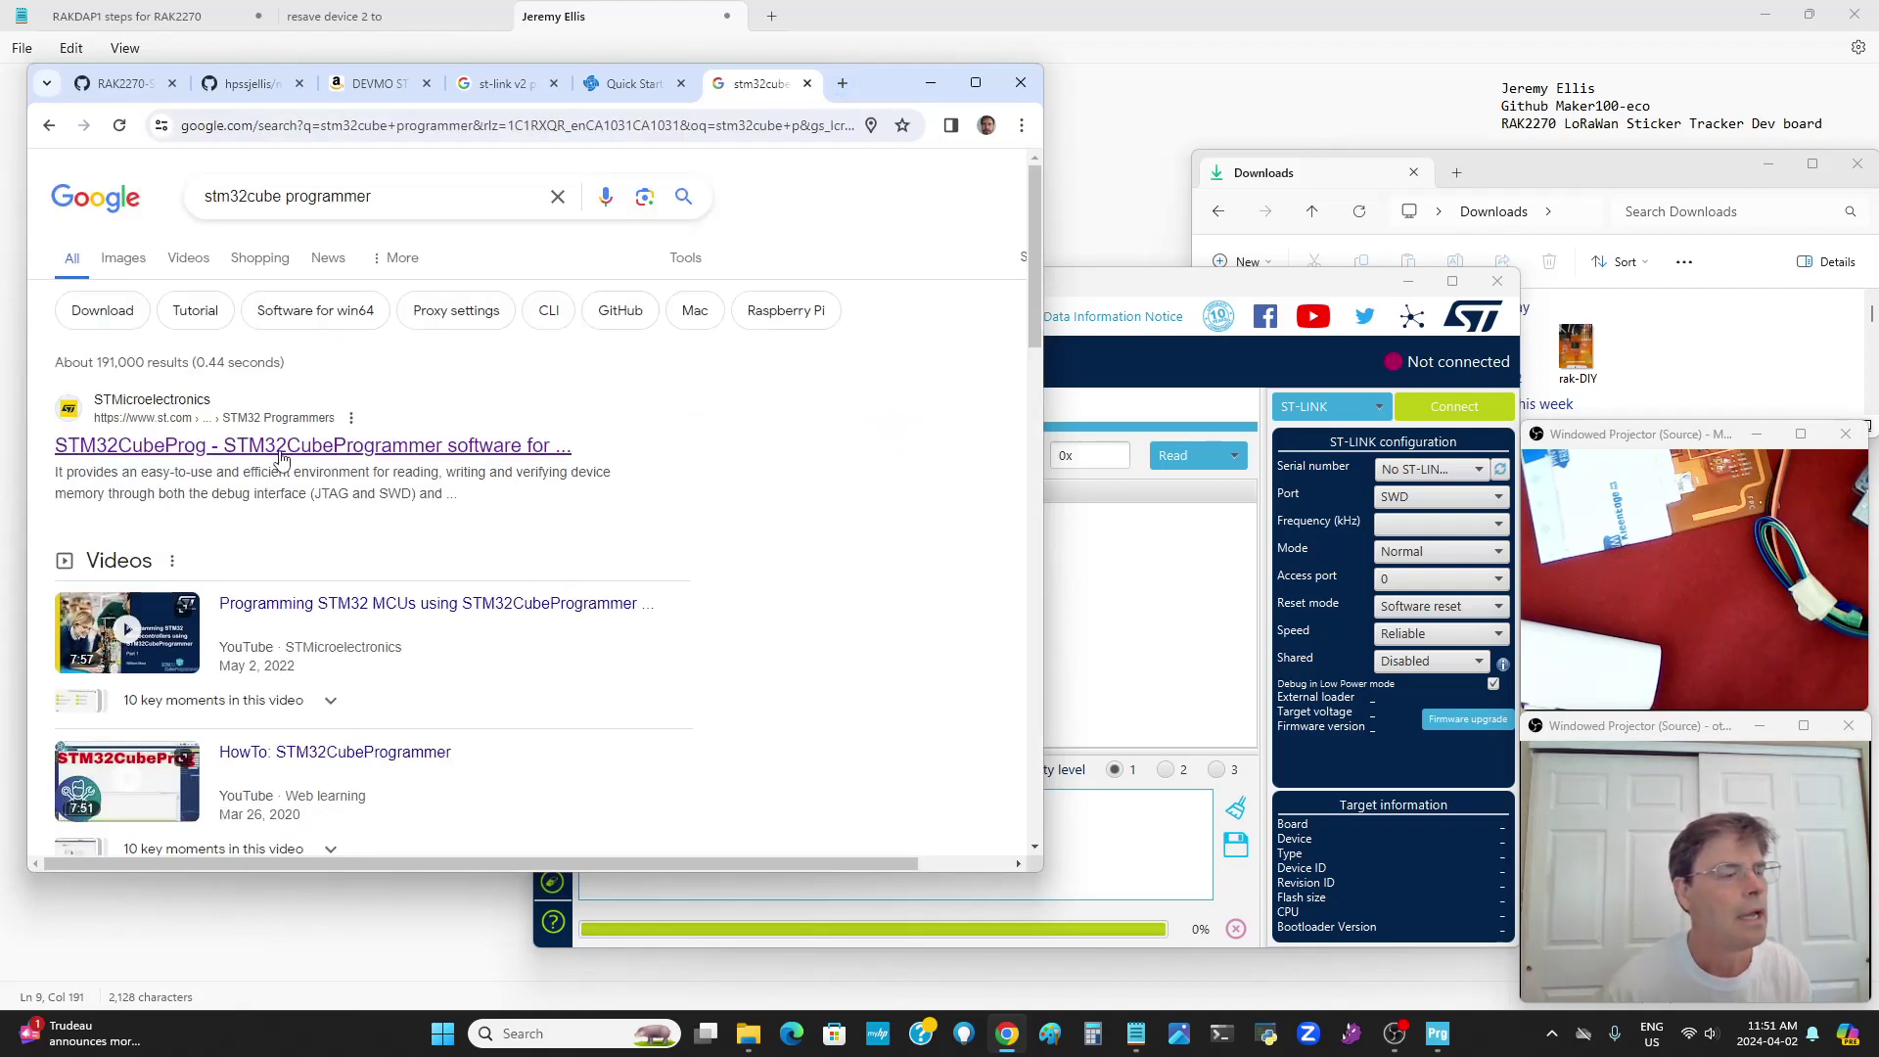
Open STMicroelectronics' STM32CubeProg page and find the Get Software download table
left_click(289, 456)
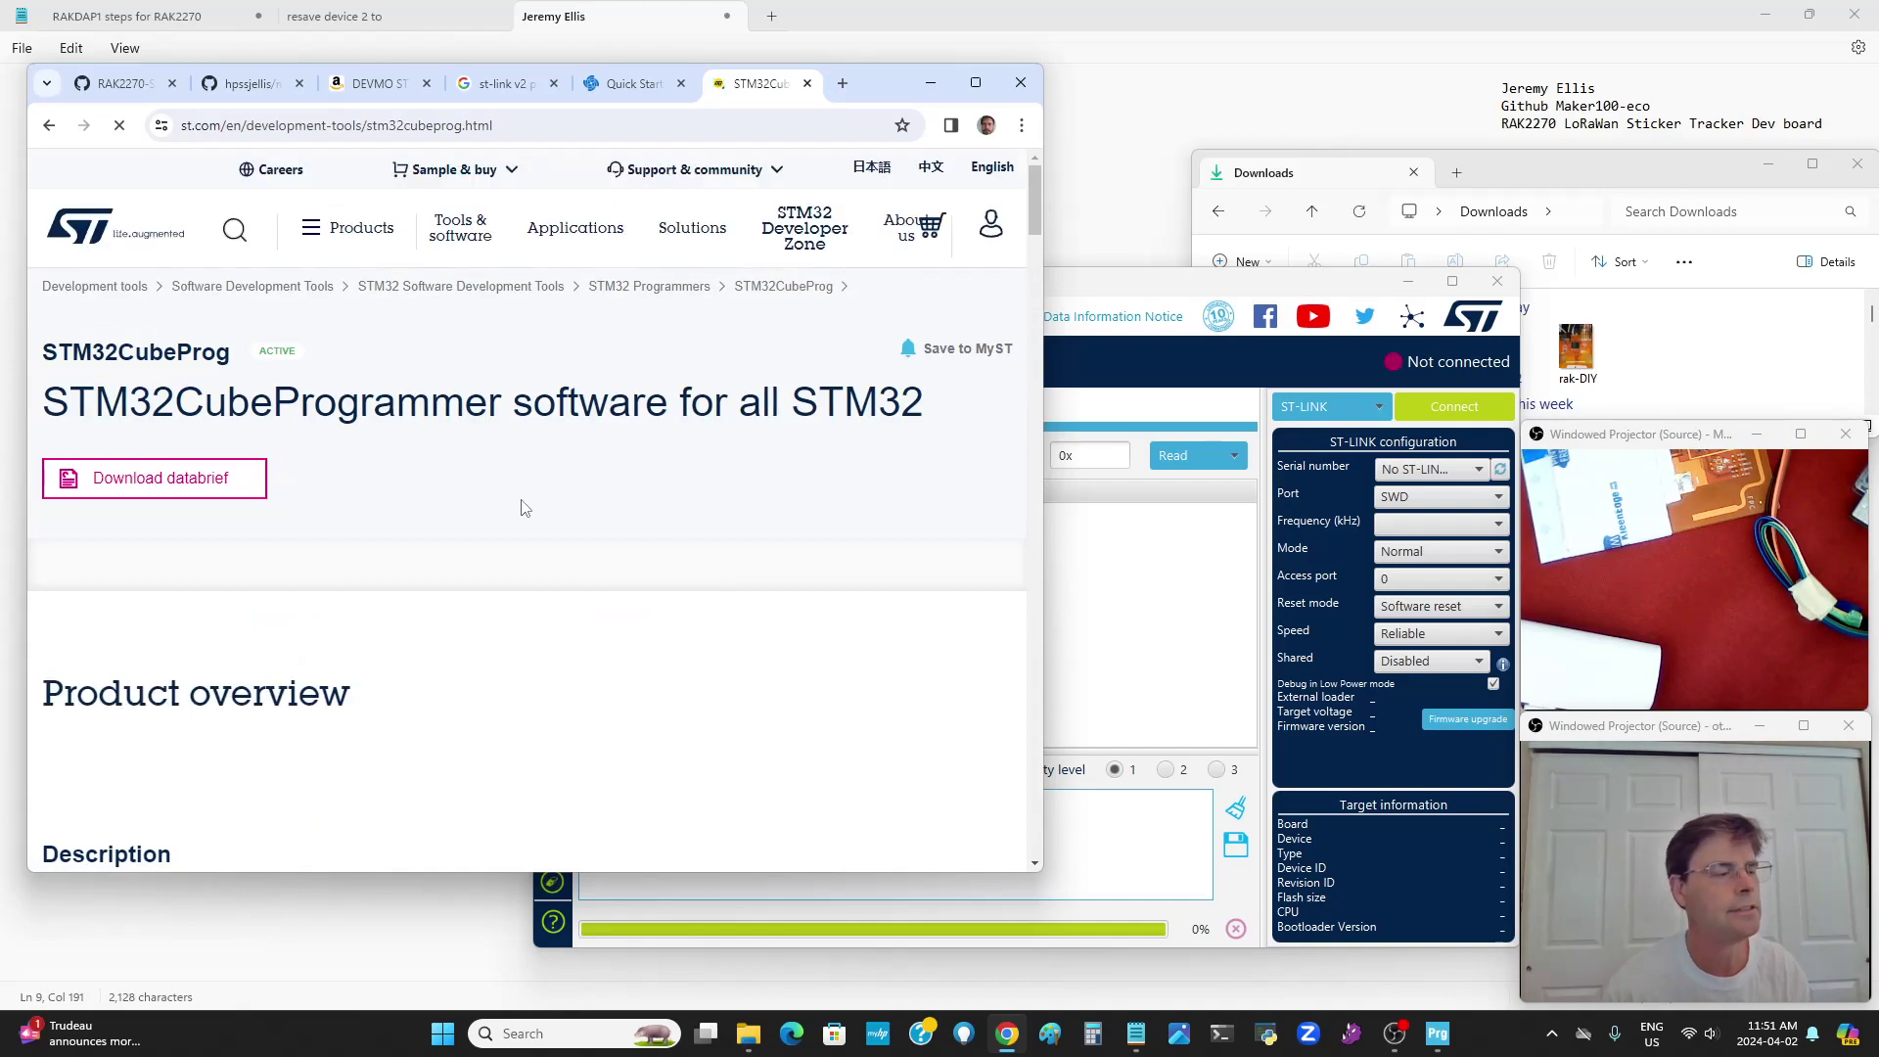
scroll(522, 510, "down", 8)
scroll(523, 511, "down", 10)
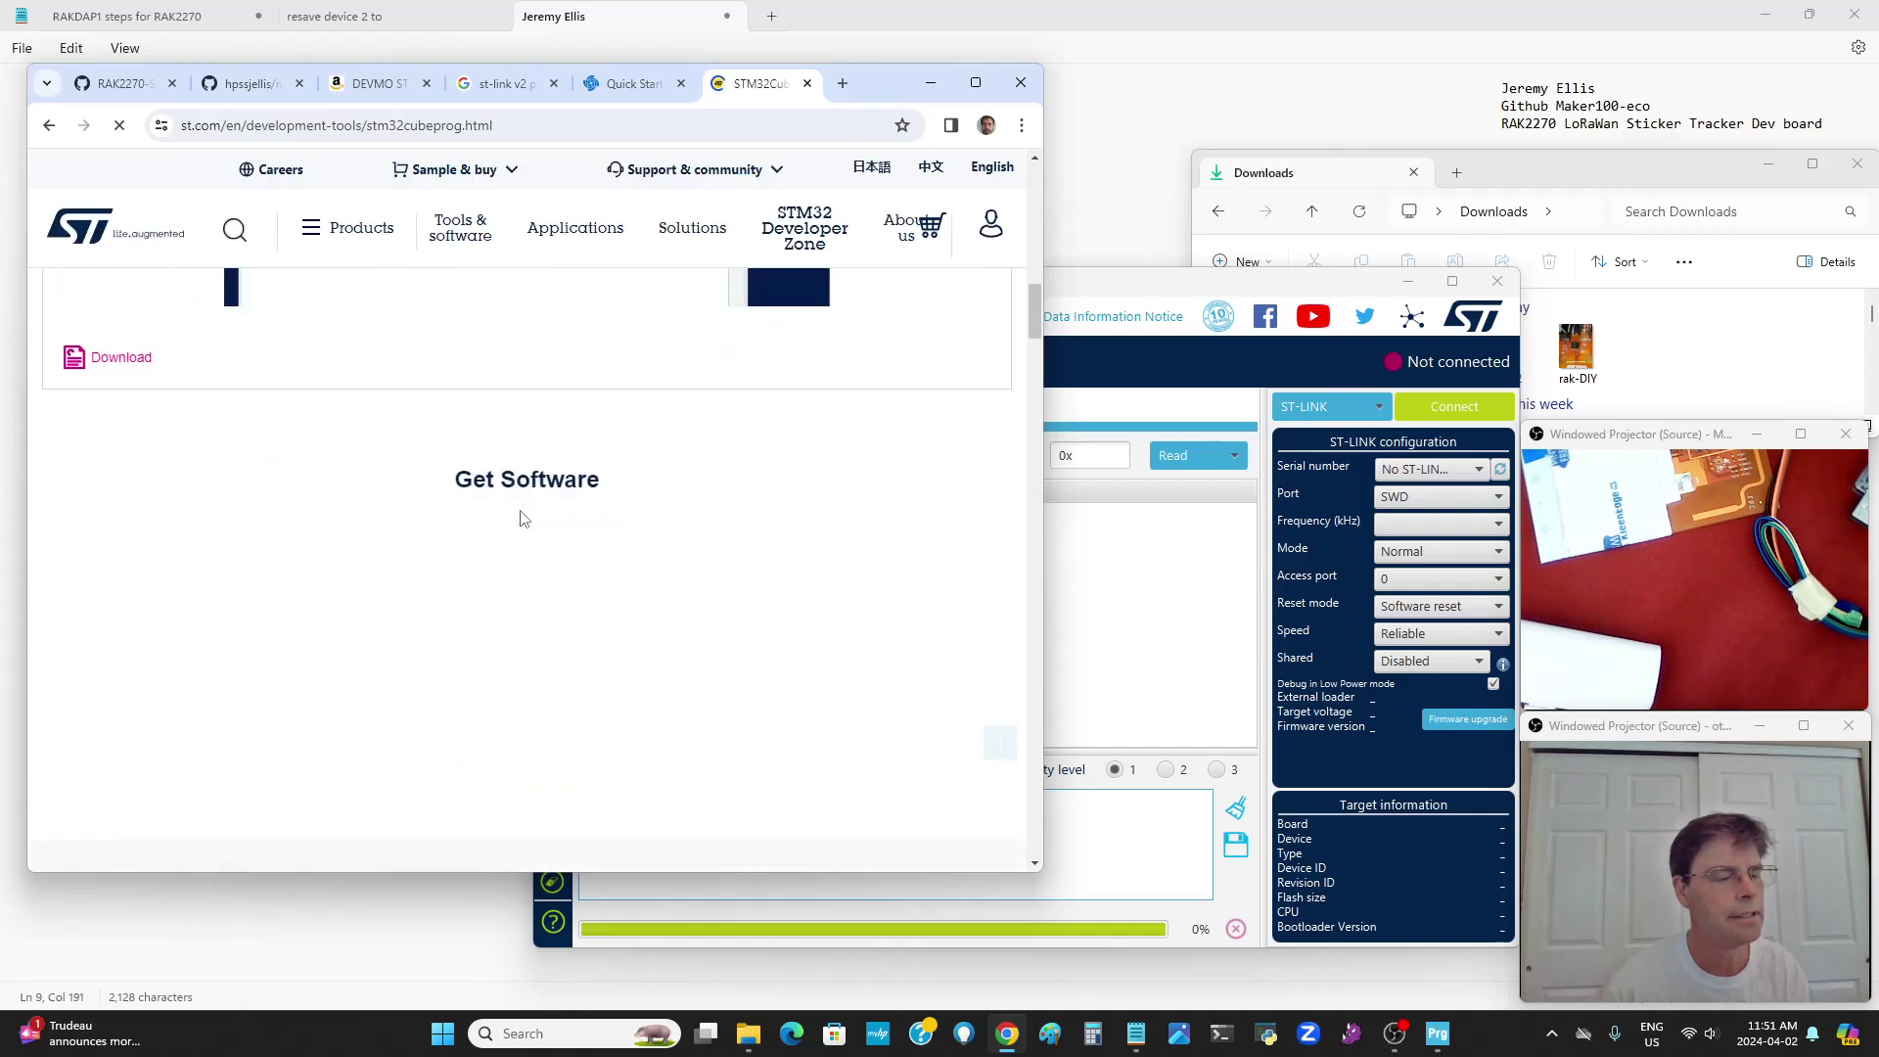
scroll(525, 513, "up", 3)
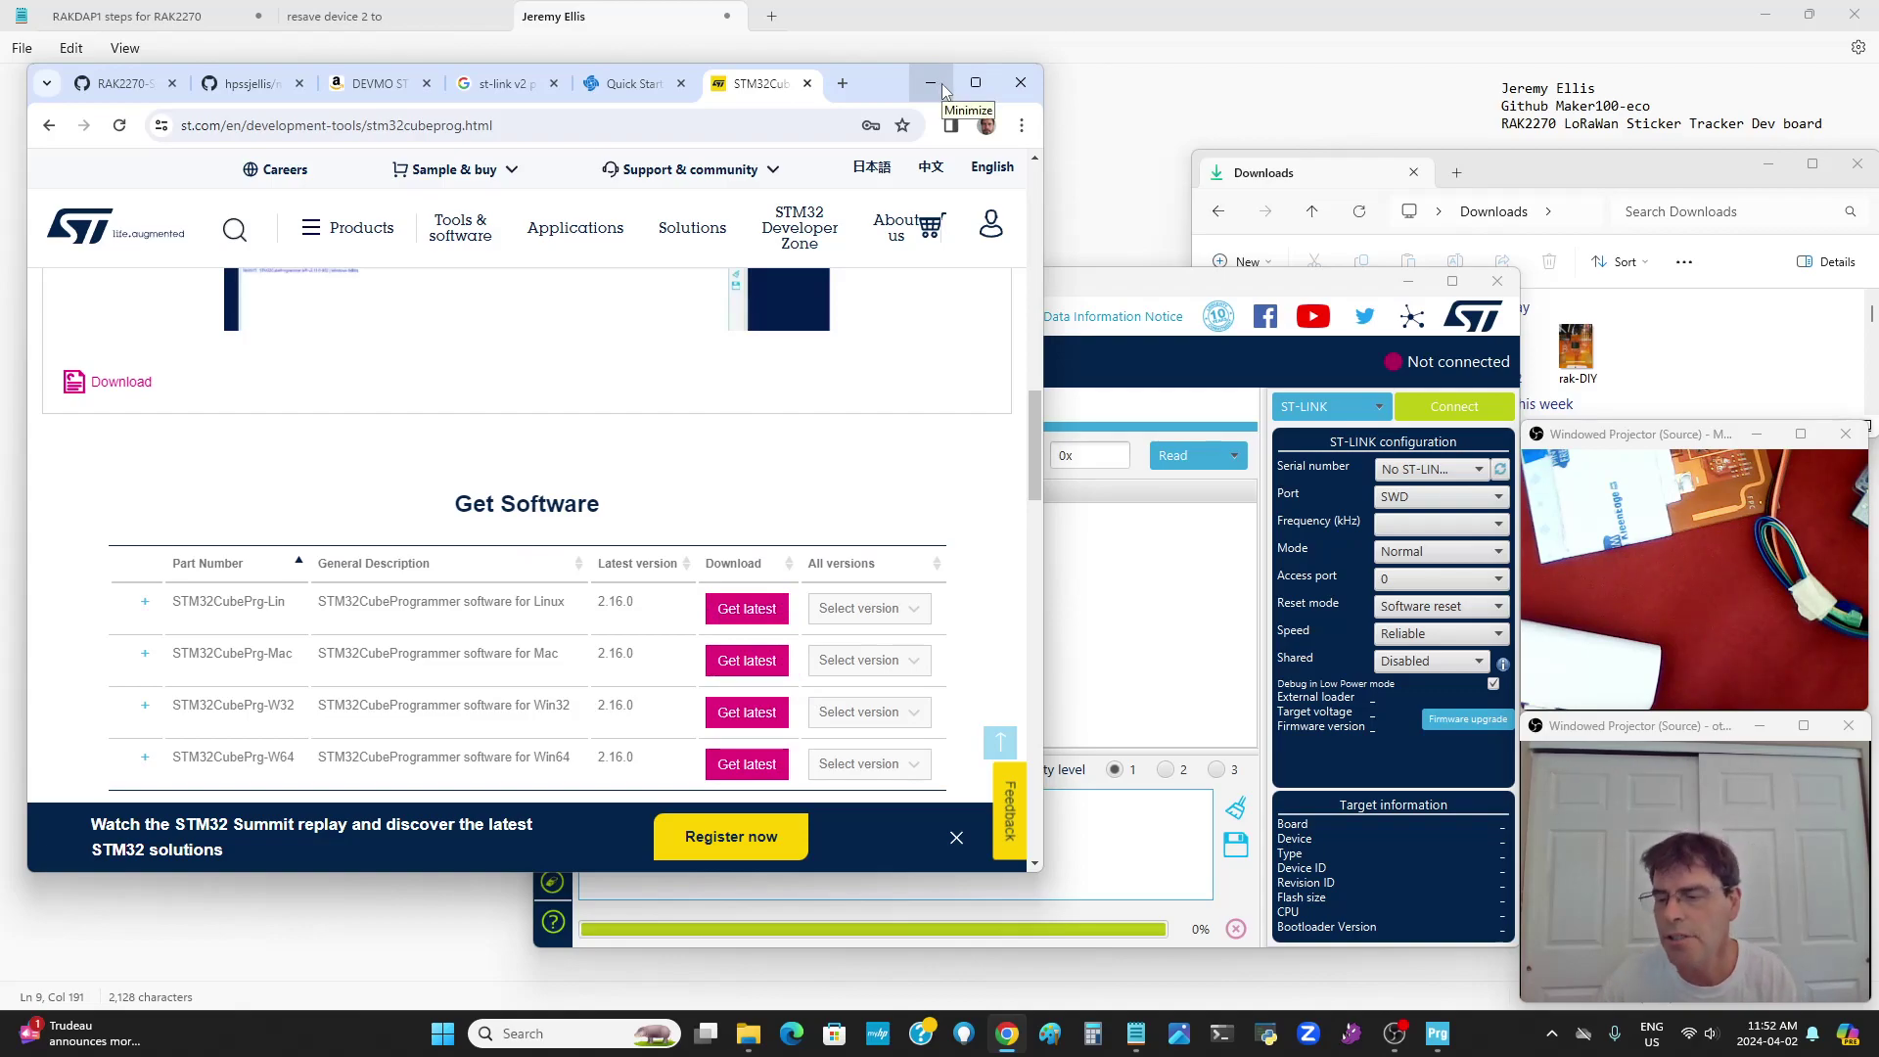
Bring STM32CubeProgrammer forward, then view the DEVMO ST-Link V2 Mini product page on Amazon
left_click(1098, 295)
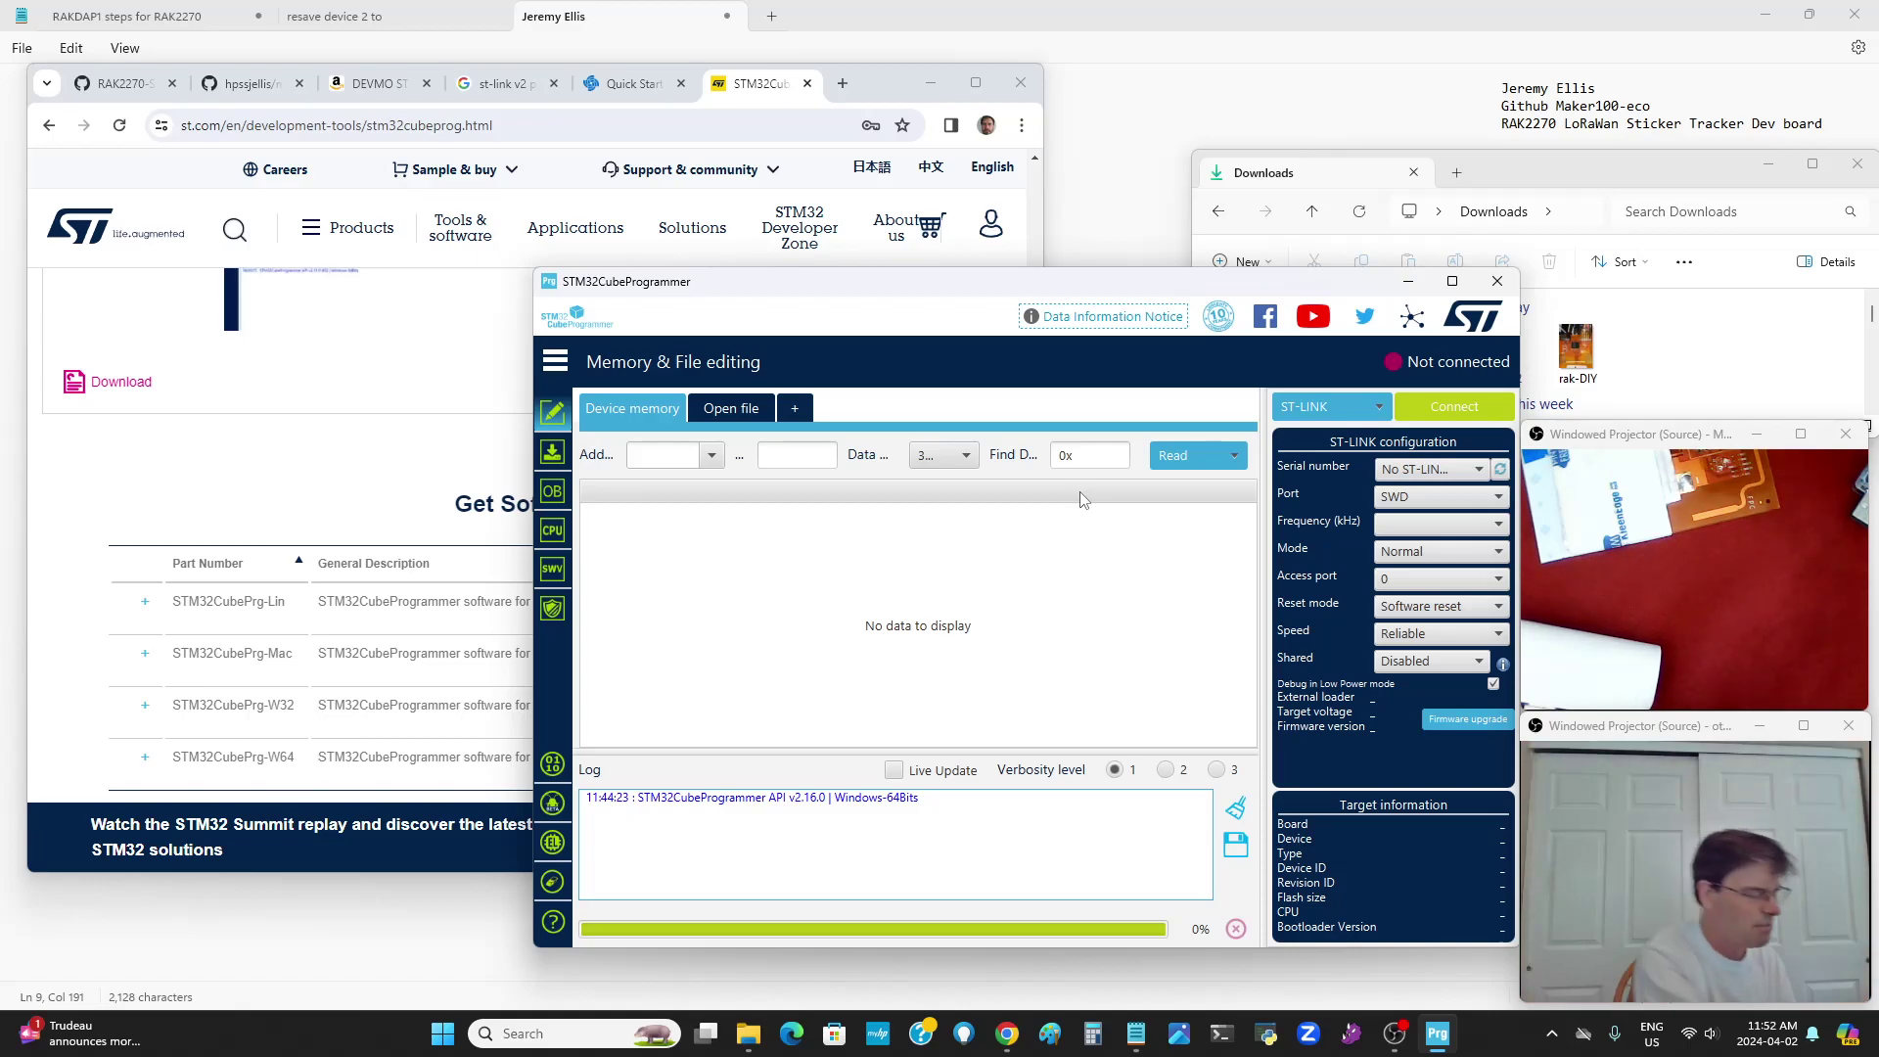
left_click(367, 84)
mouse_move(313, 396)
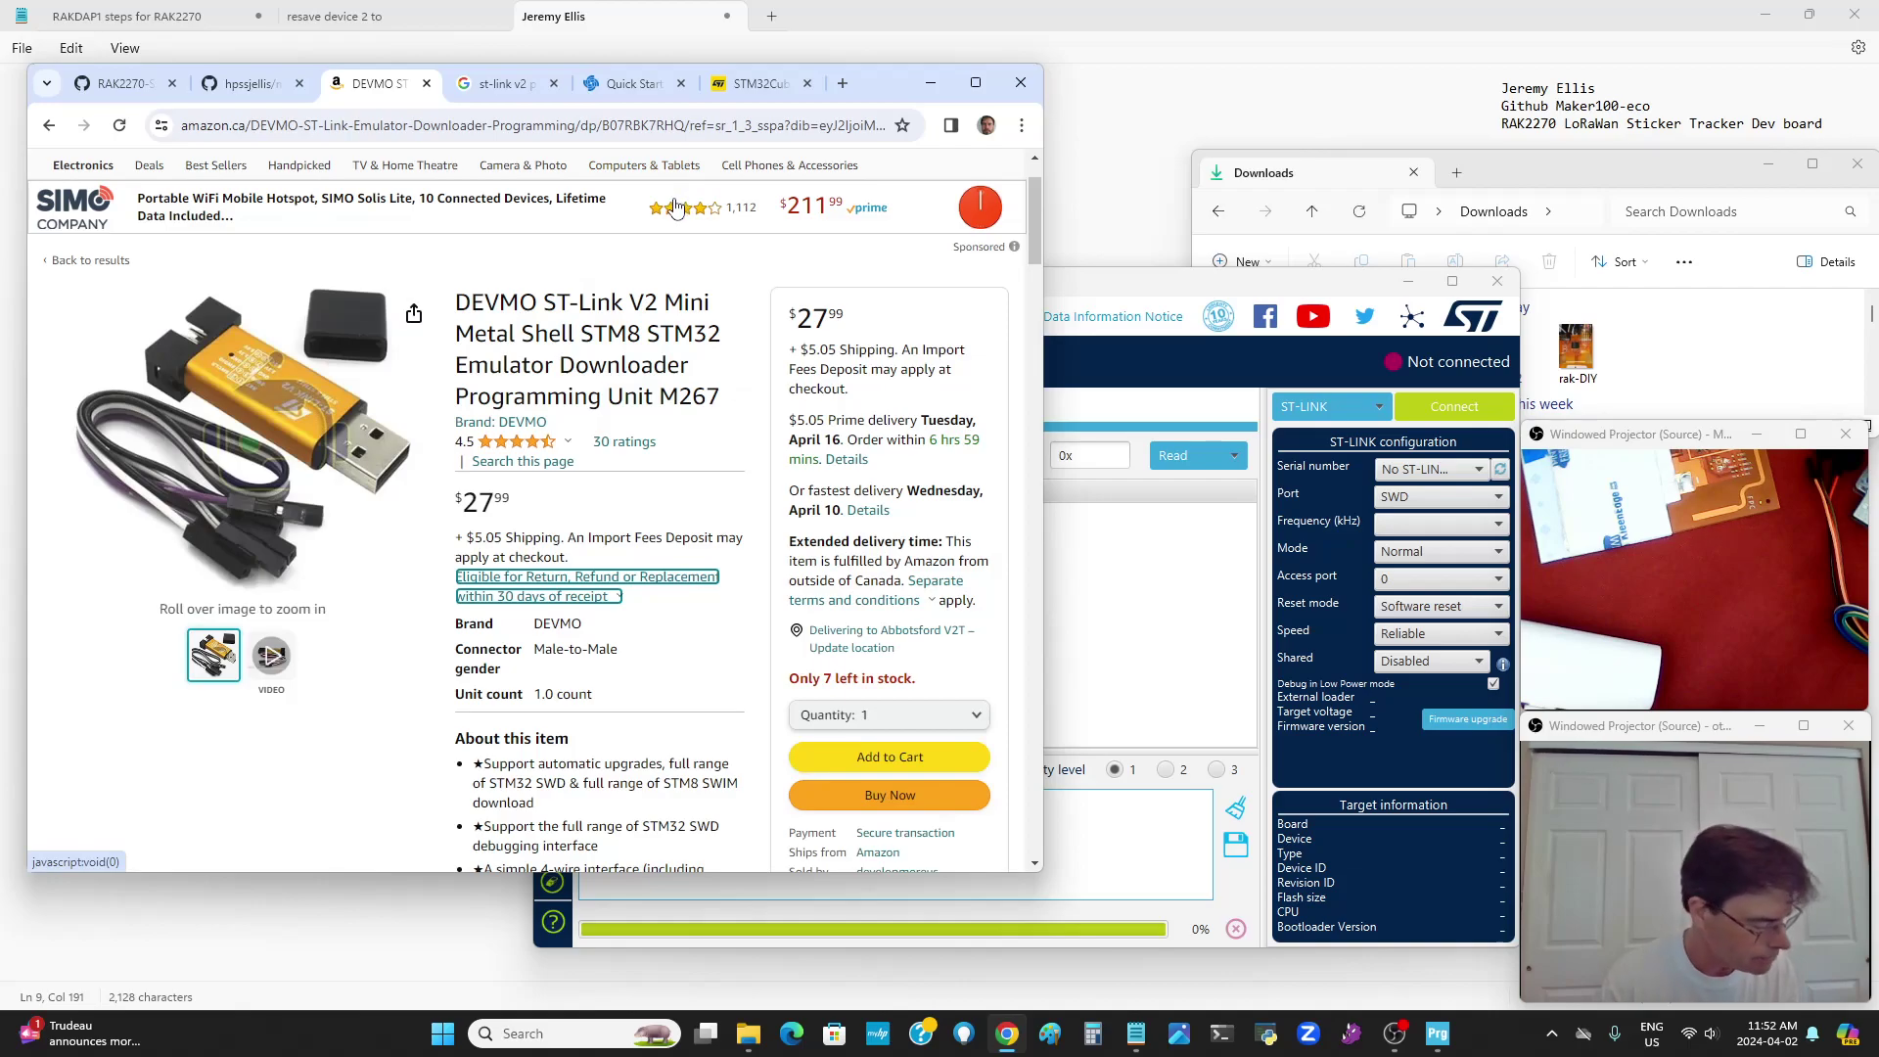
Go back to the maker100-eco README and find the RAK2270 Sticker Tracker Pinout Diagram near its end
left_click(245, 88)
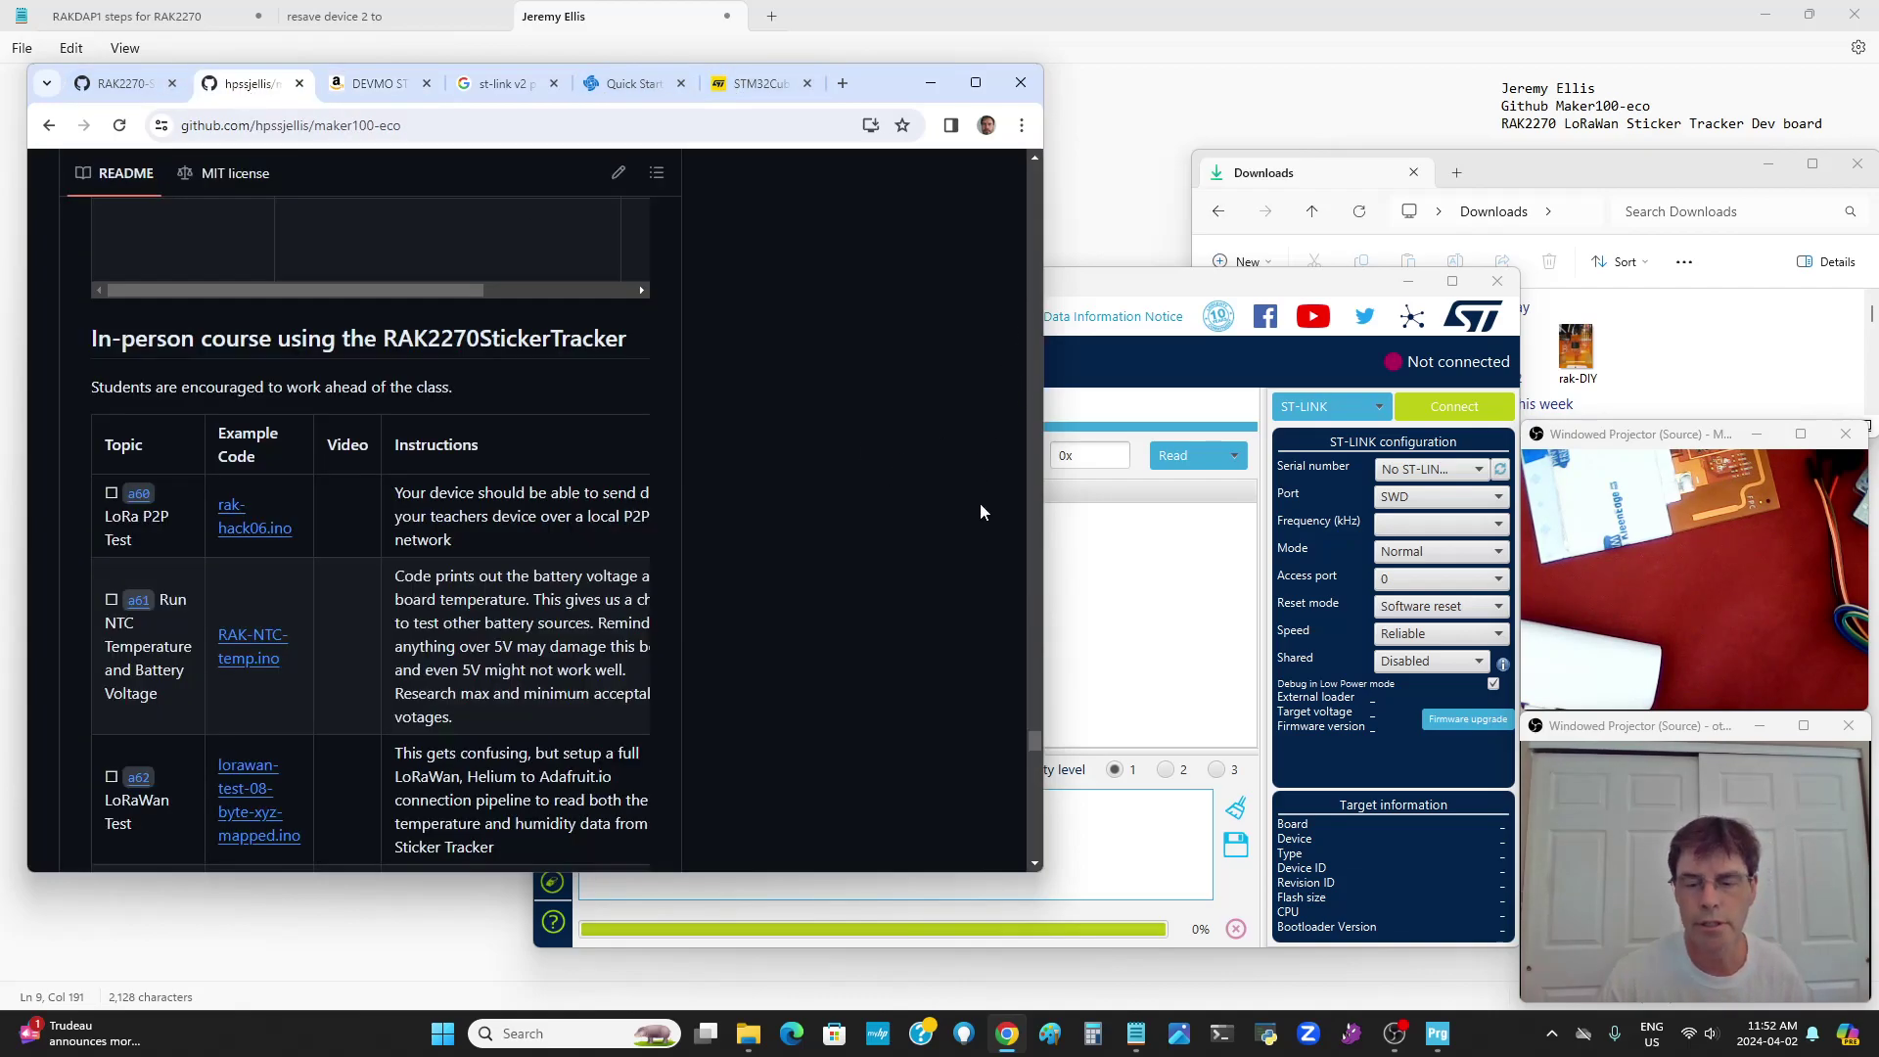
left_click_drag(1033, 738, 1001, 878)
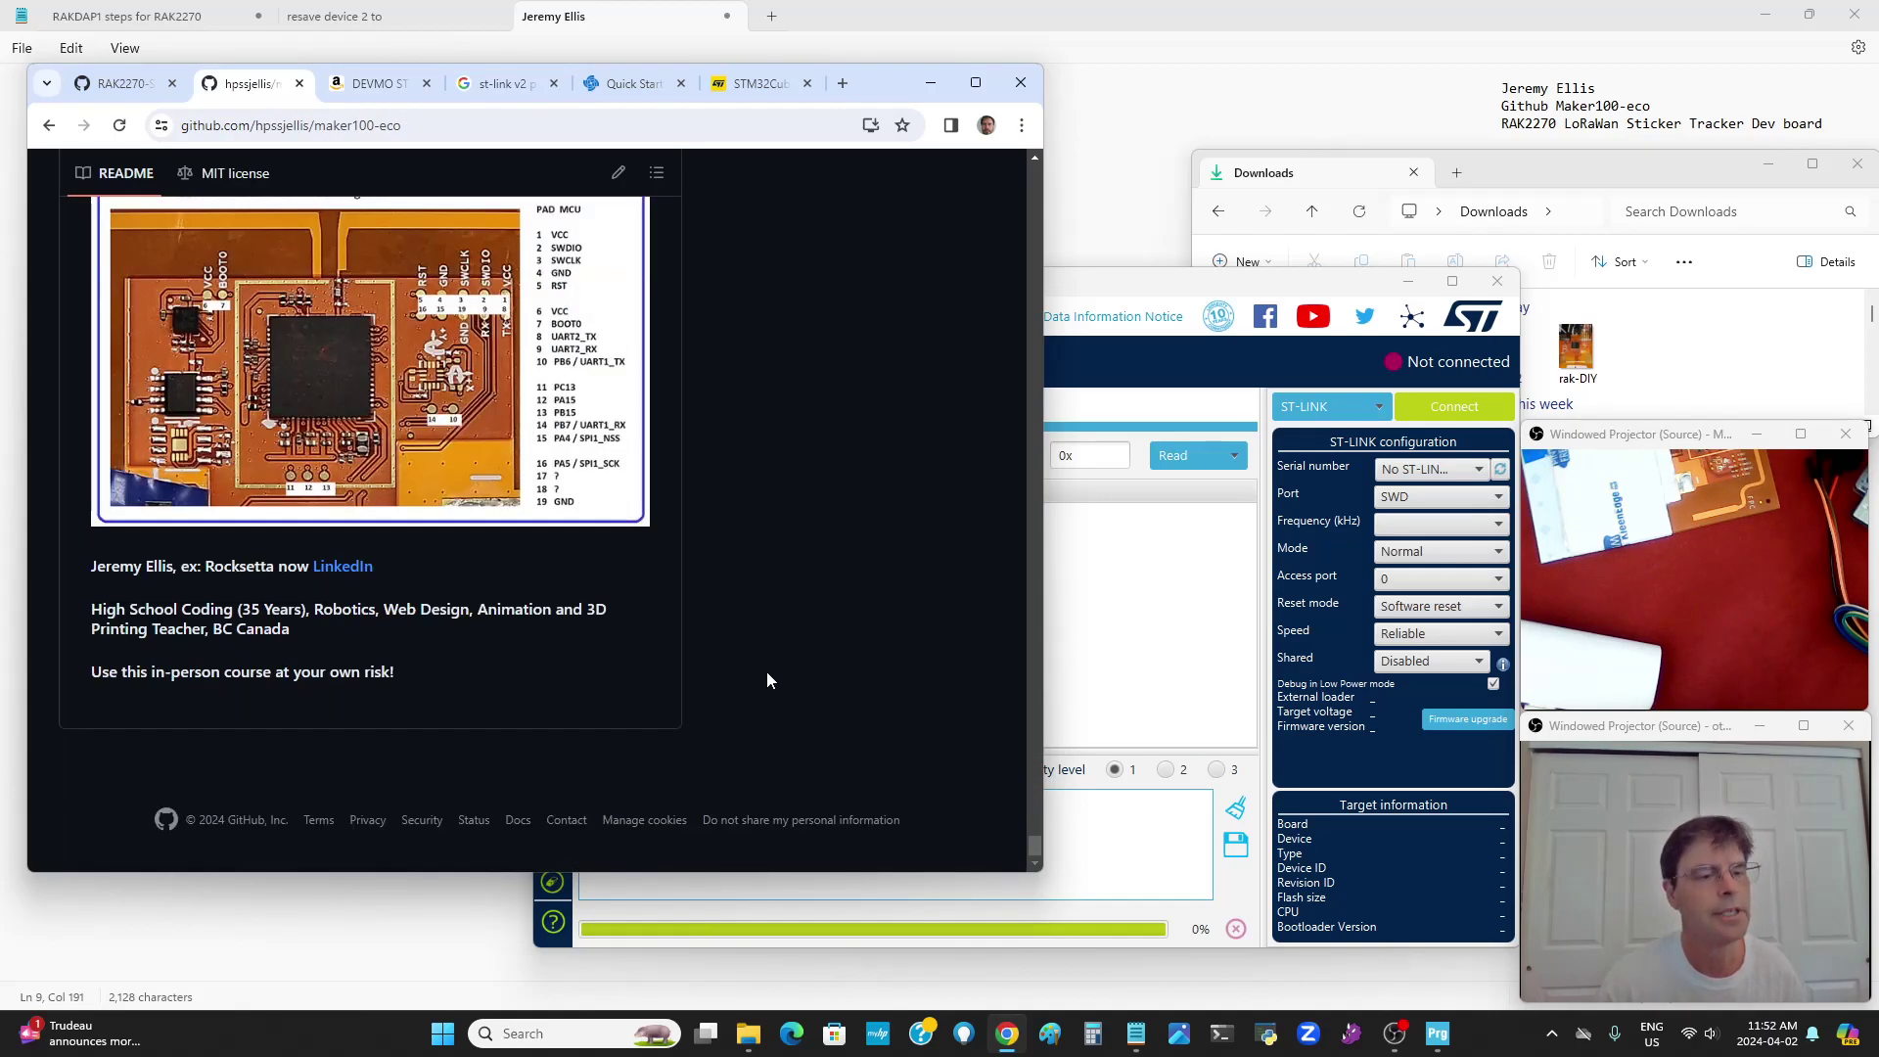
scroll(685, 646, "up", 3)
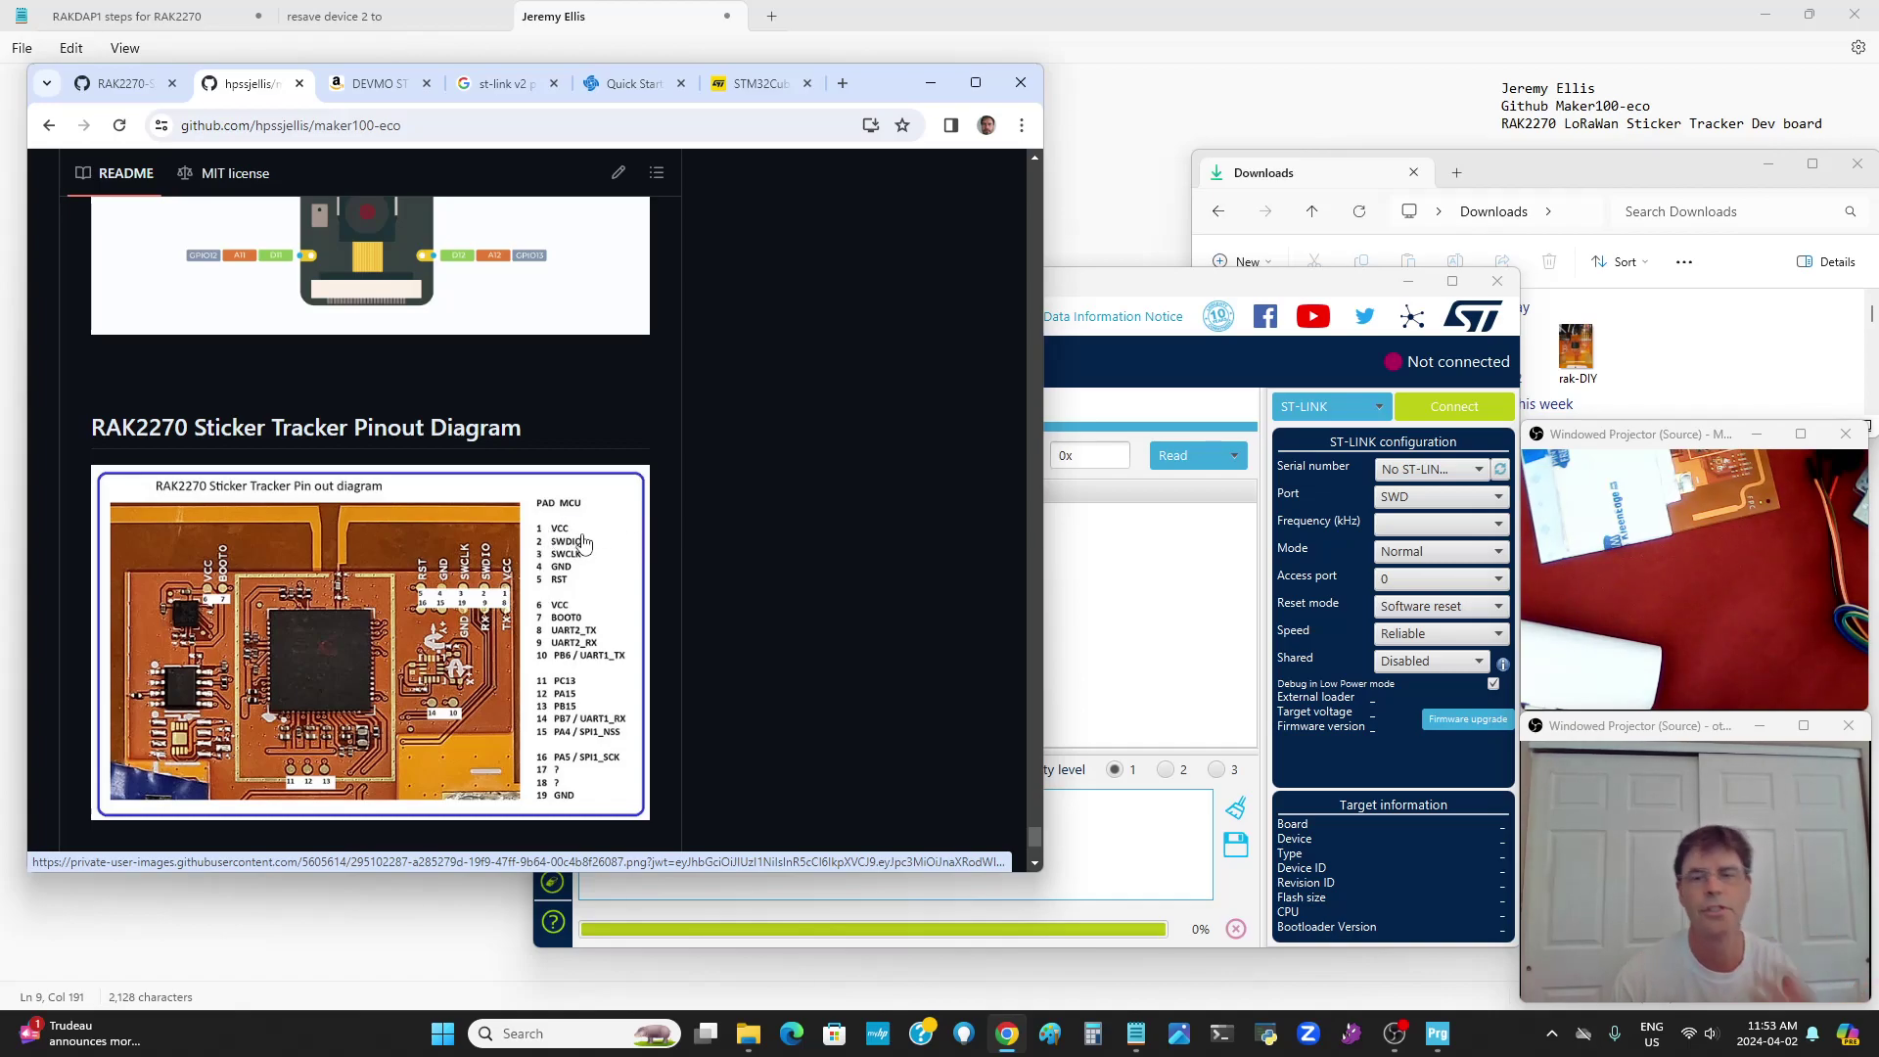
View the "st-link v2 pinout diagram" search results and return to the DEVMO ST-Link V2 product page
left_click(759, 83)
left_click(635, 83)
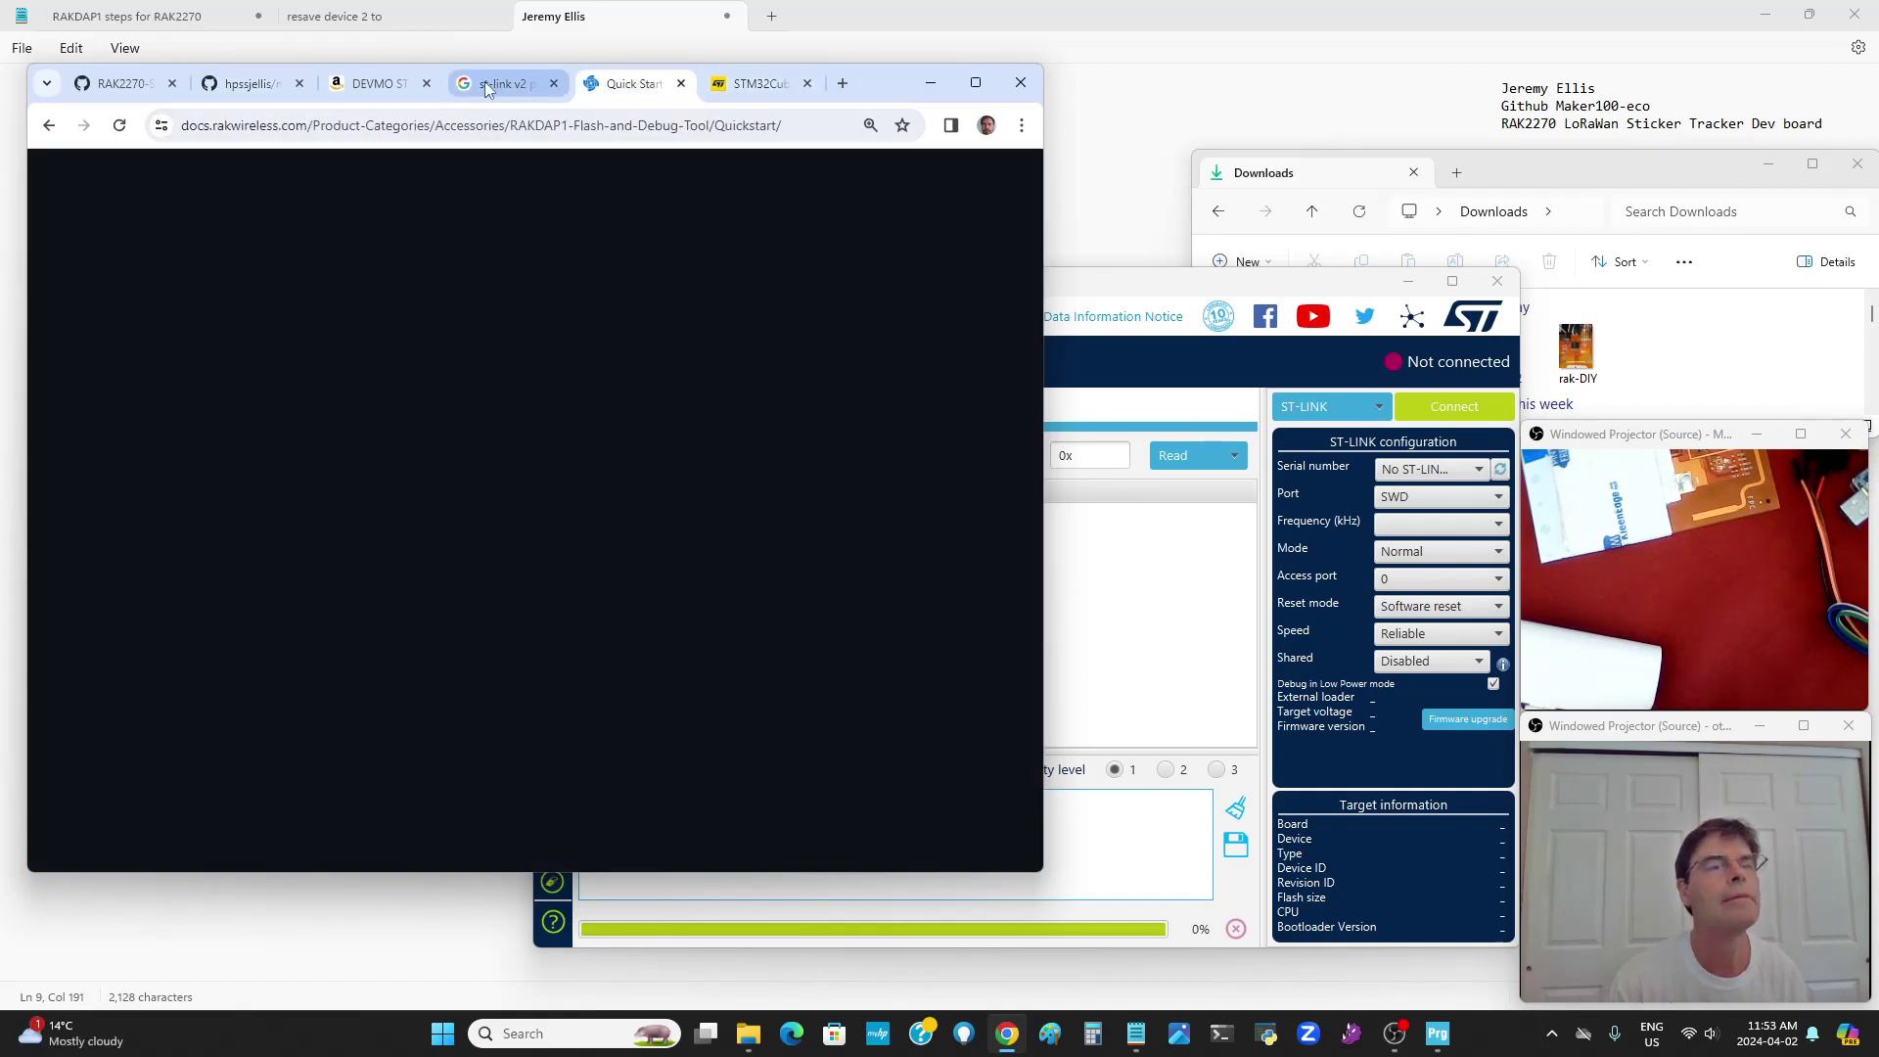
left_click(501, 85)
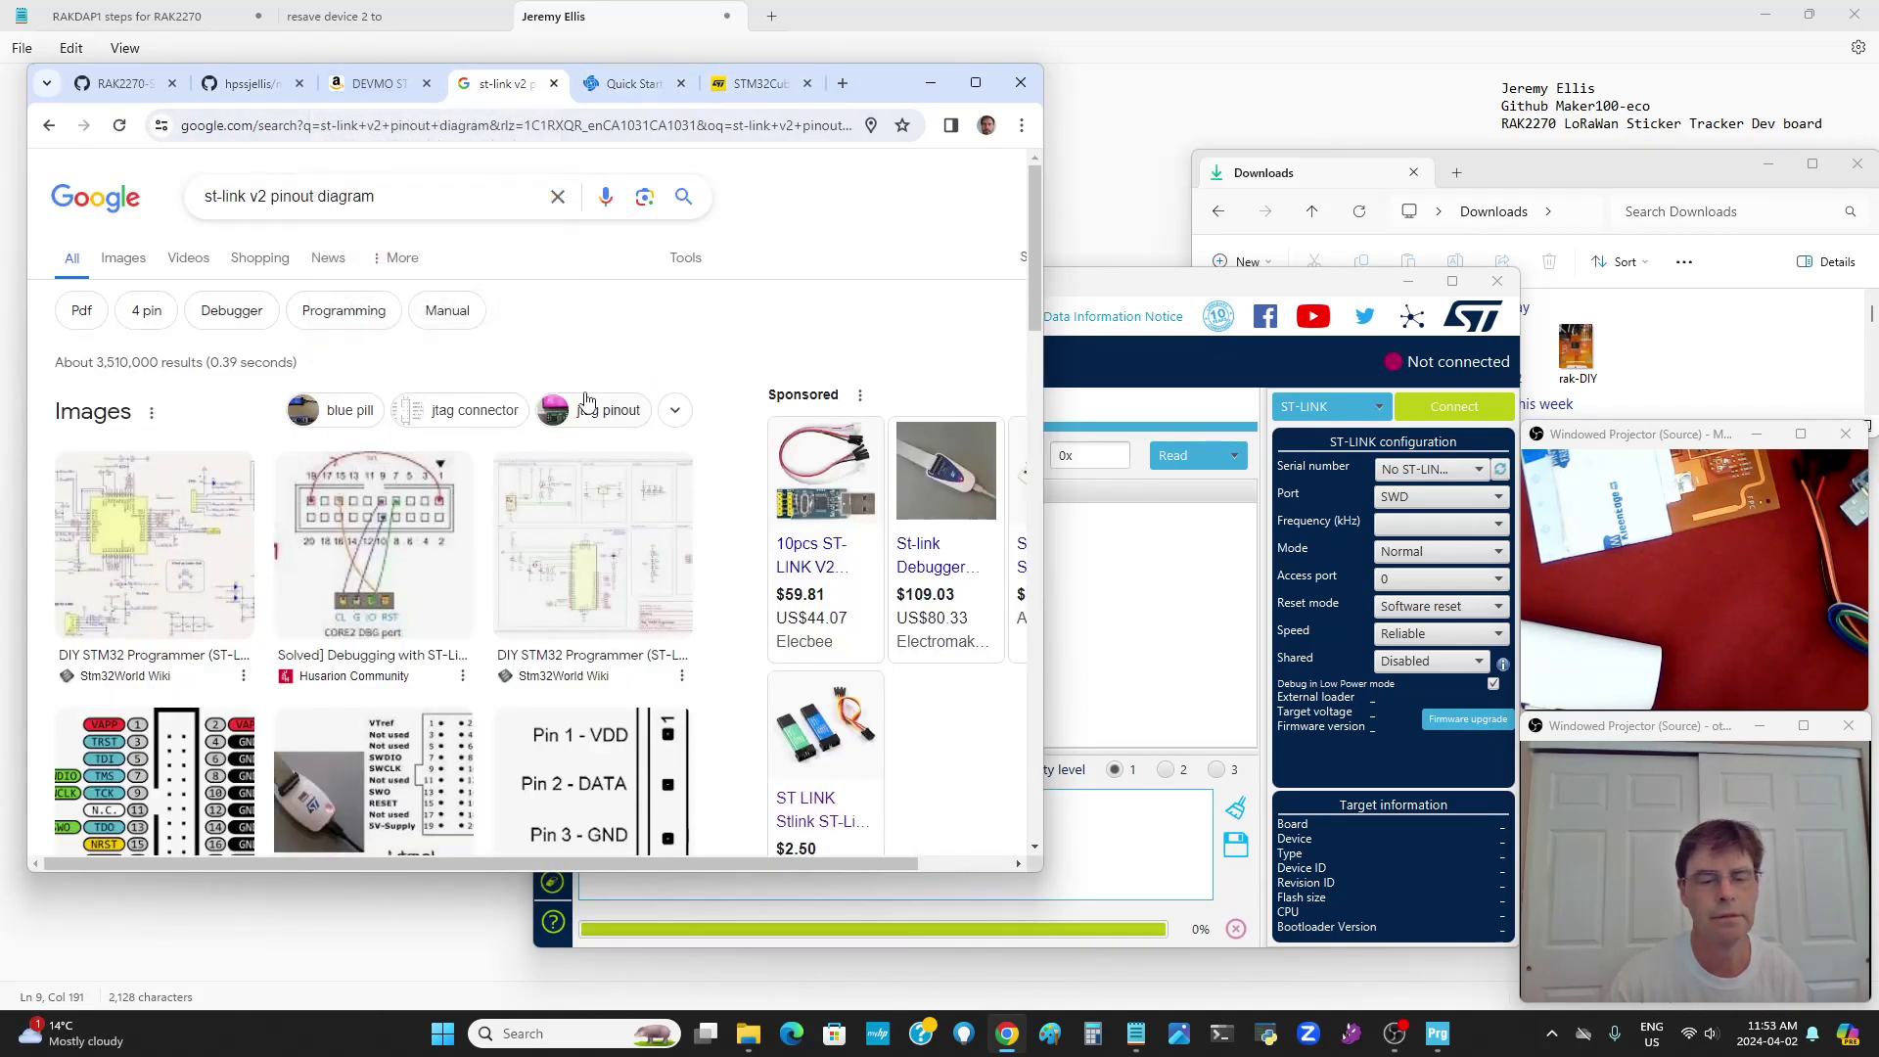
left_click(352, 86)
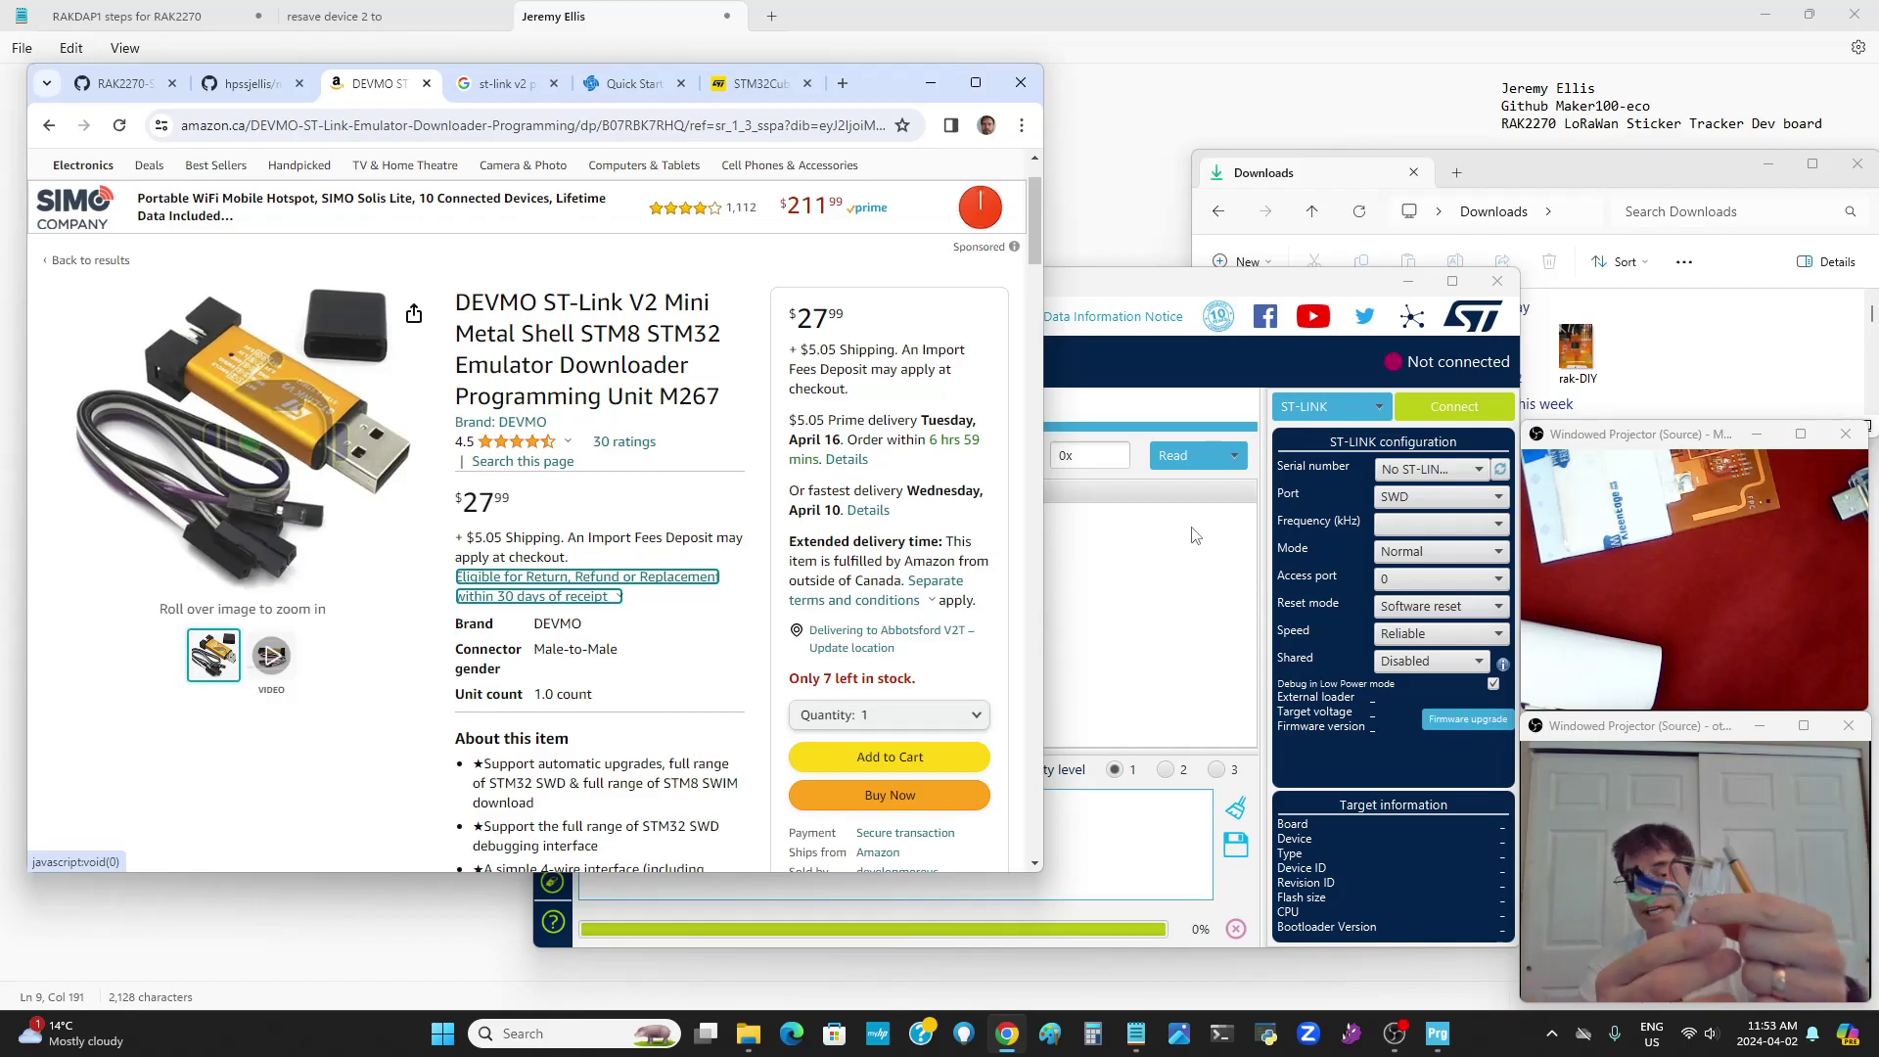
Examine the full RAK2270 pinout diagram in the maker100-eco README, then switch to STM32CubeProgrammer
left_click(247, 84)
scroll(546, 601, "down", 1)
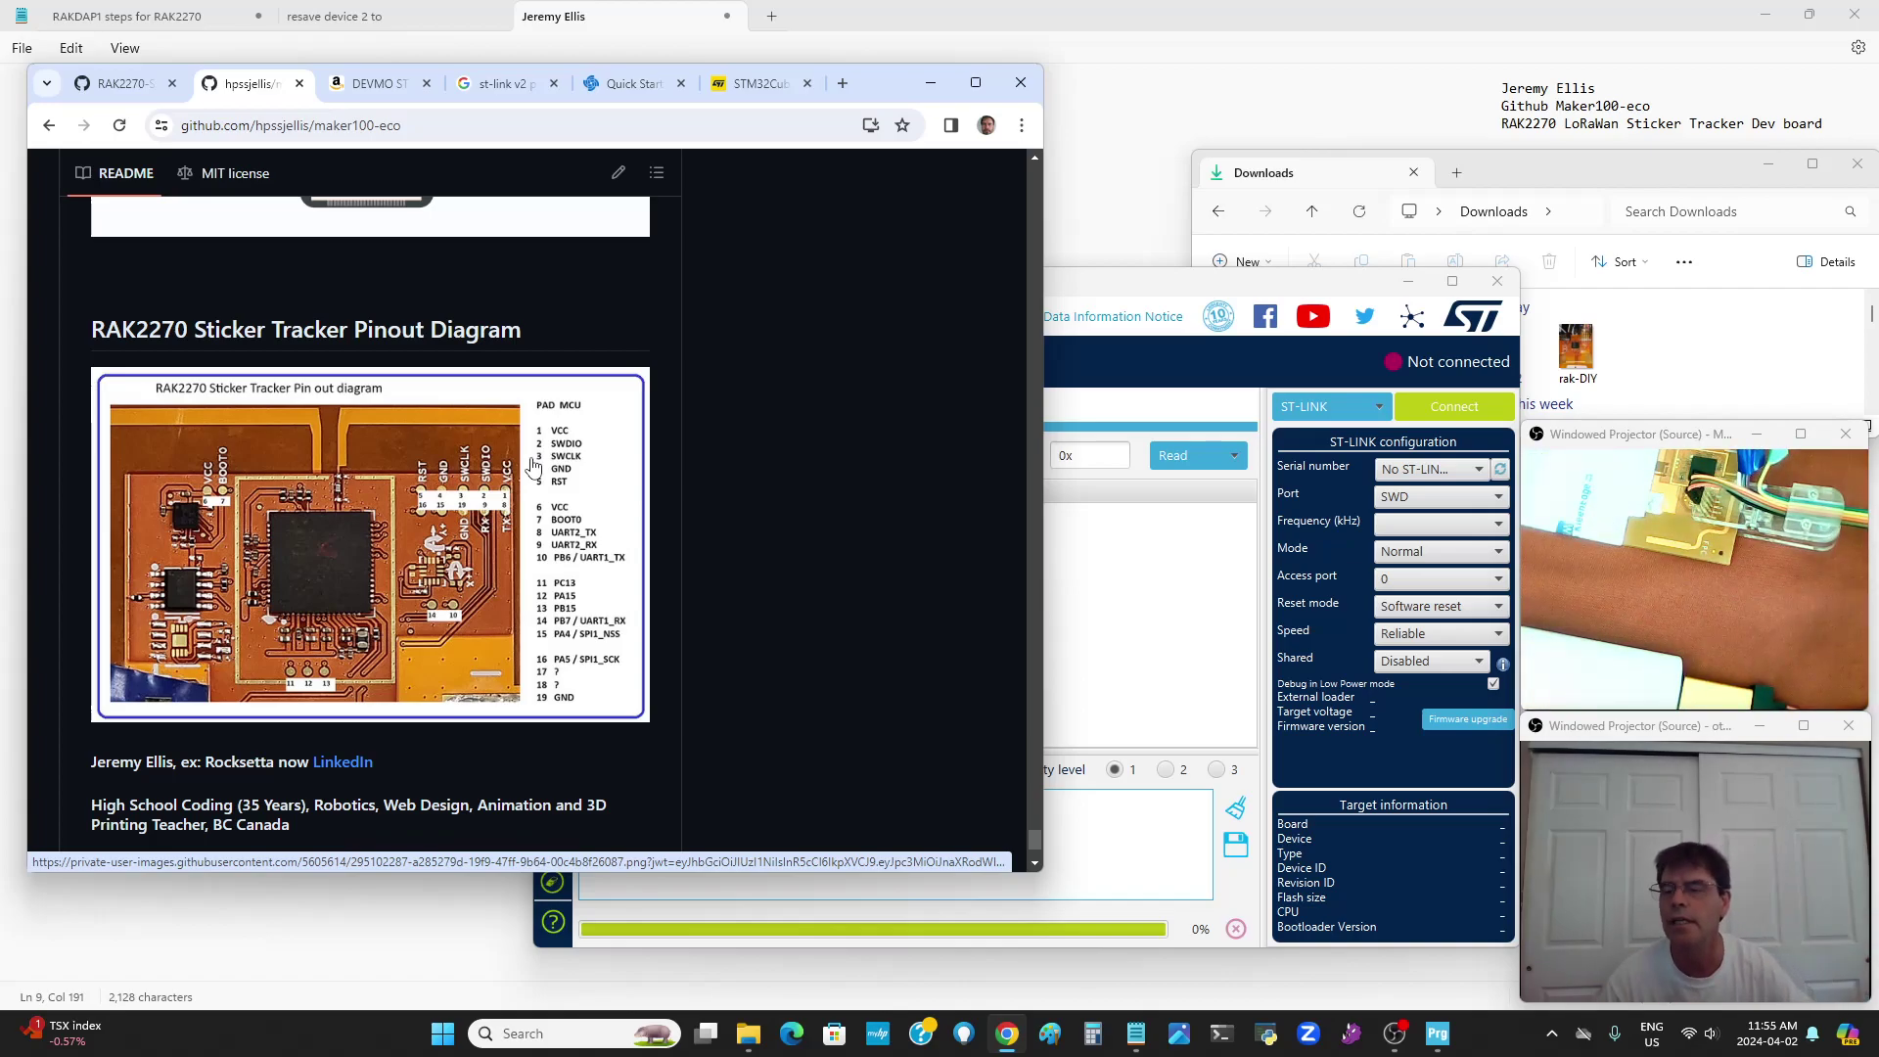
left_click(1233, 276)
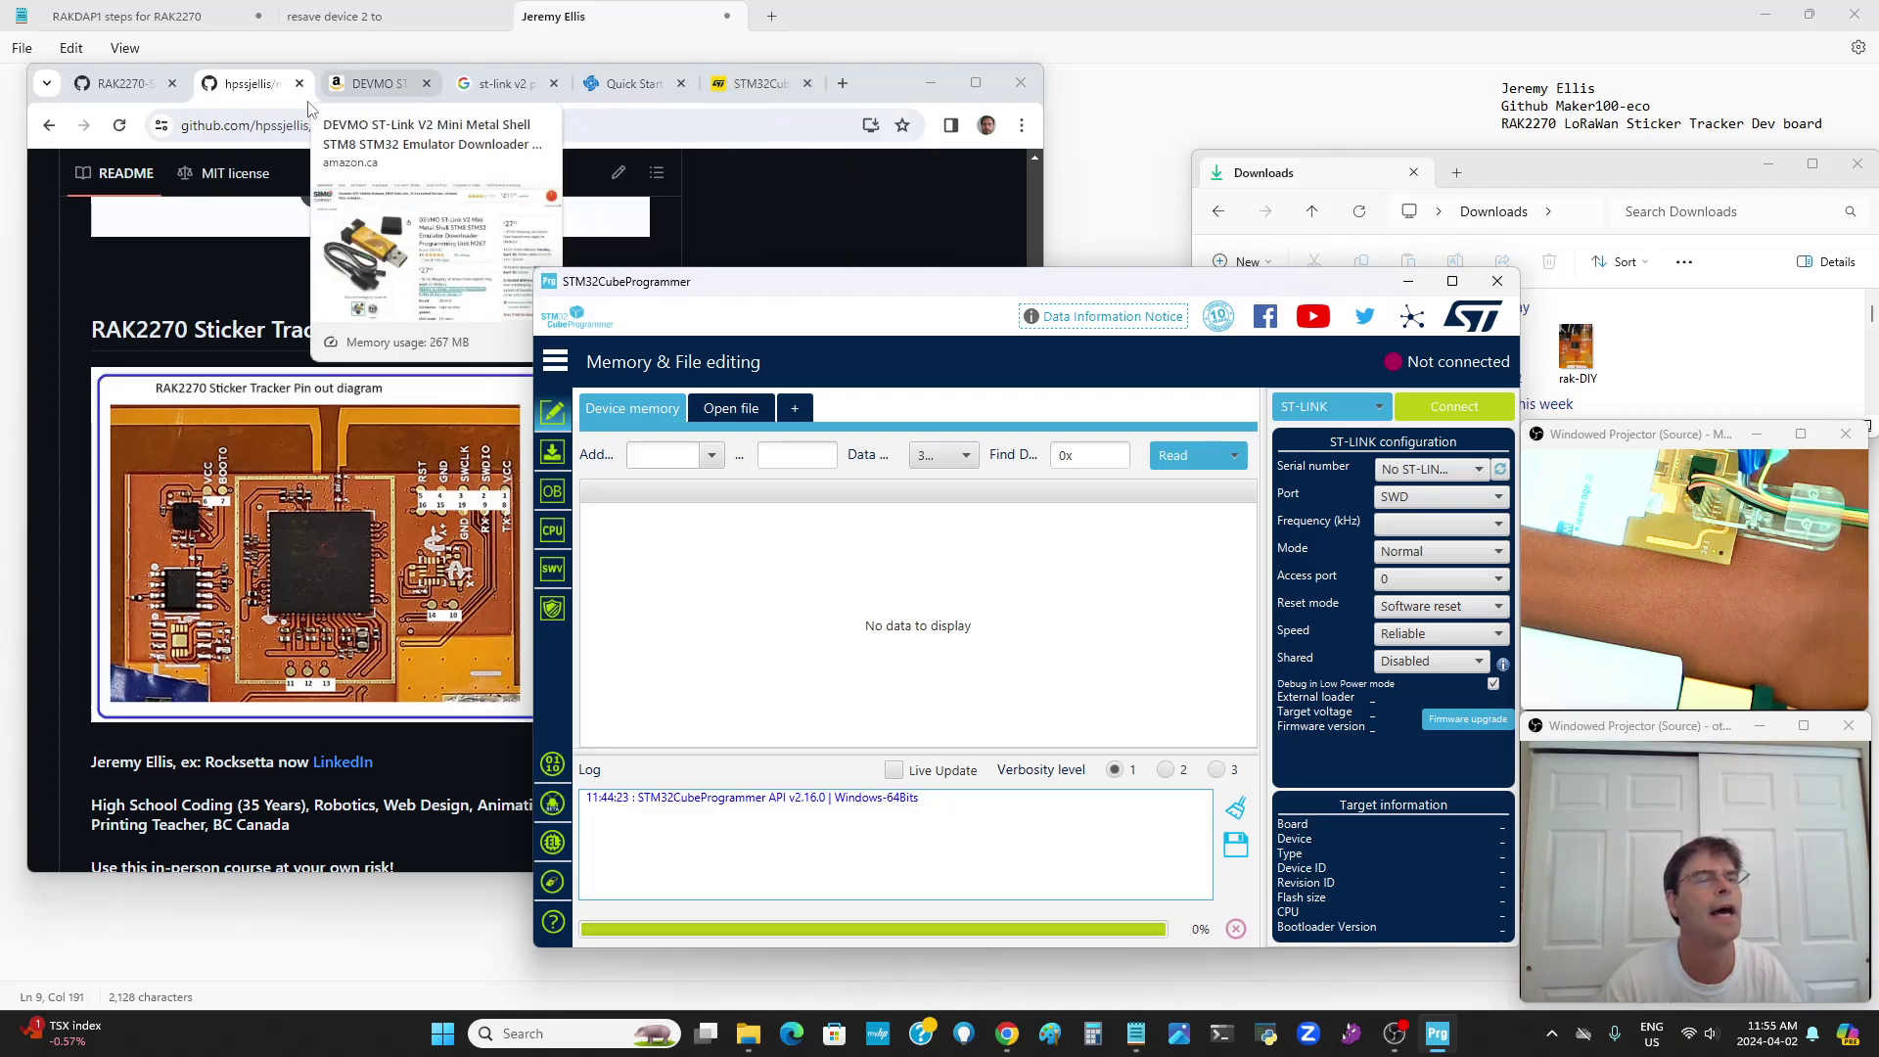
Search the RAKWireless GitHub repositories for "rak2270" and open the RAK2270-Sticker-Tracker repository
left_click(122, 83)
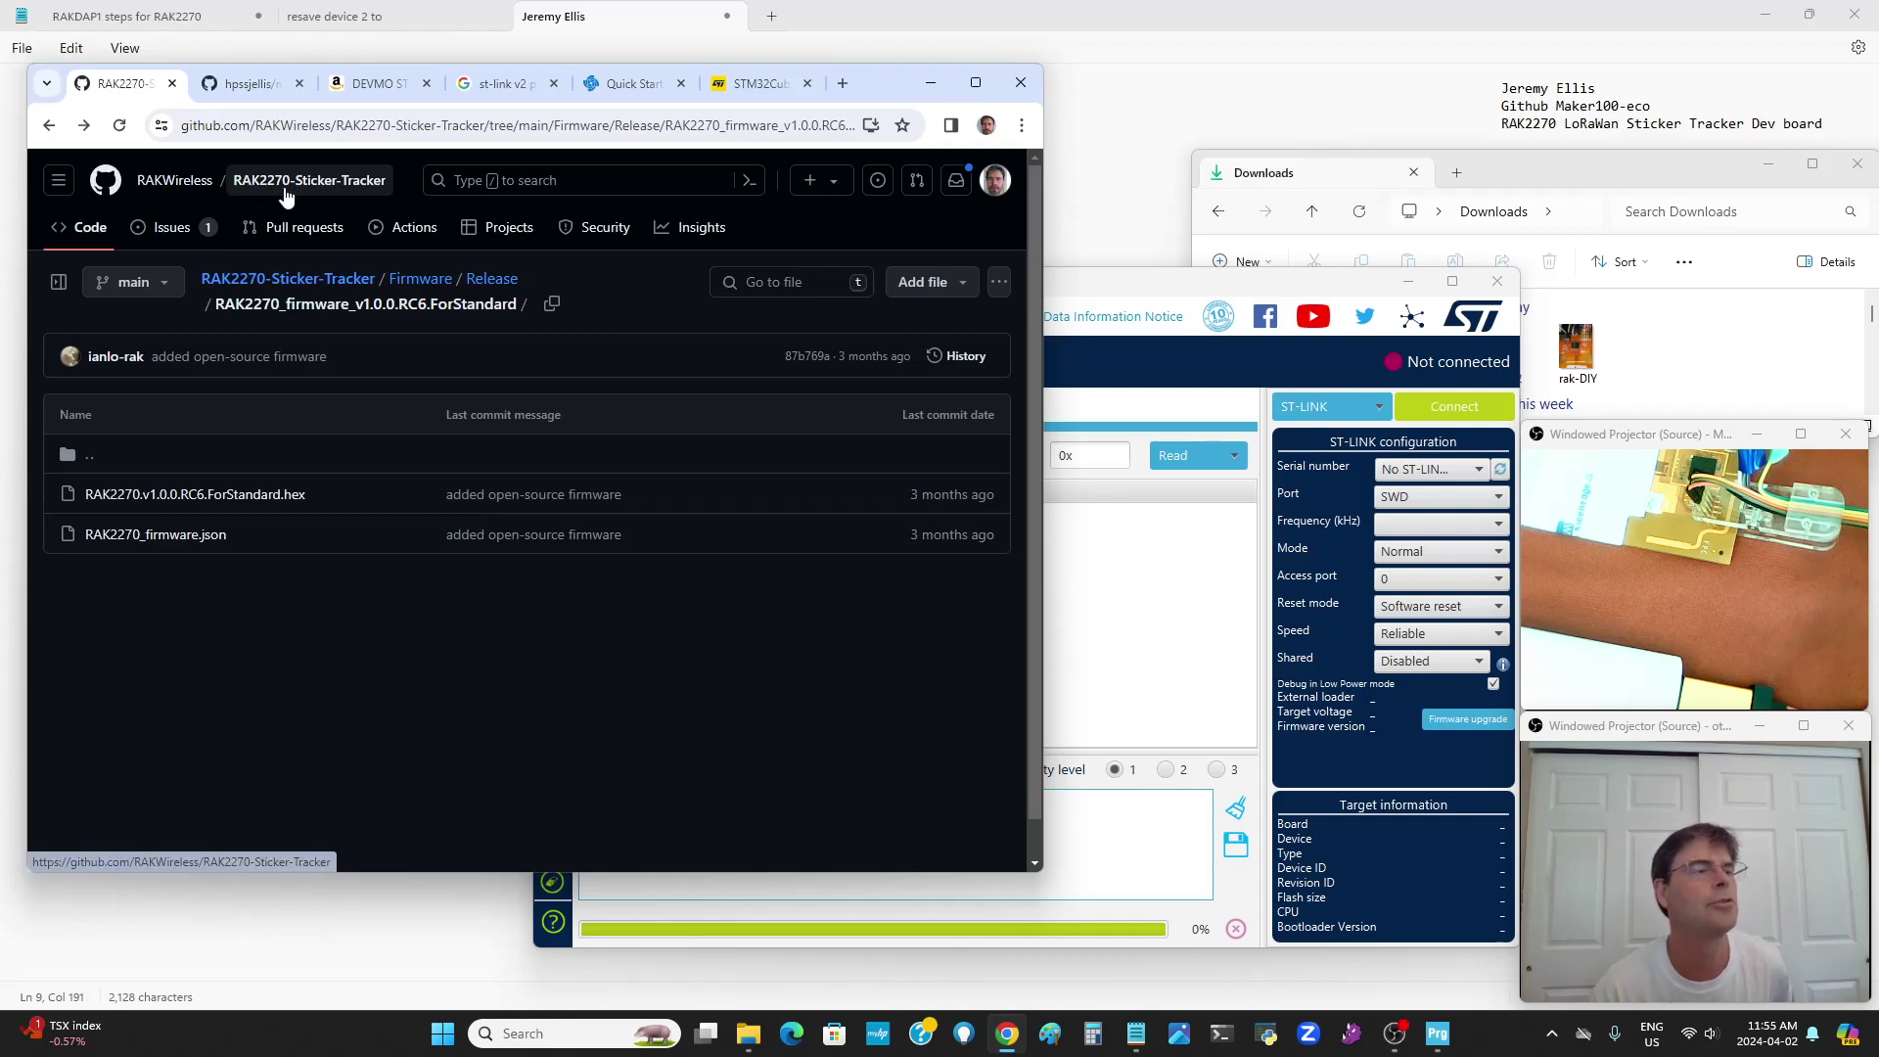
left_click(166, 184)
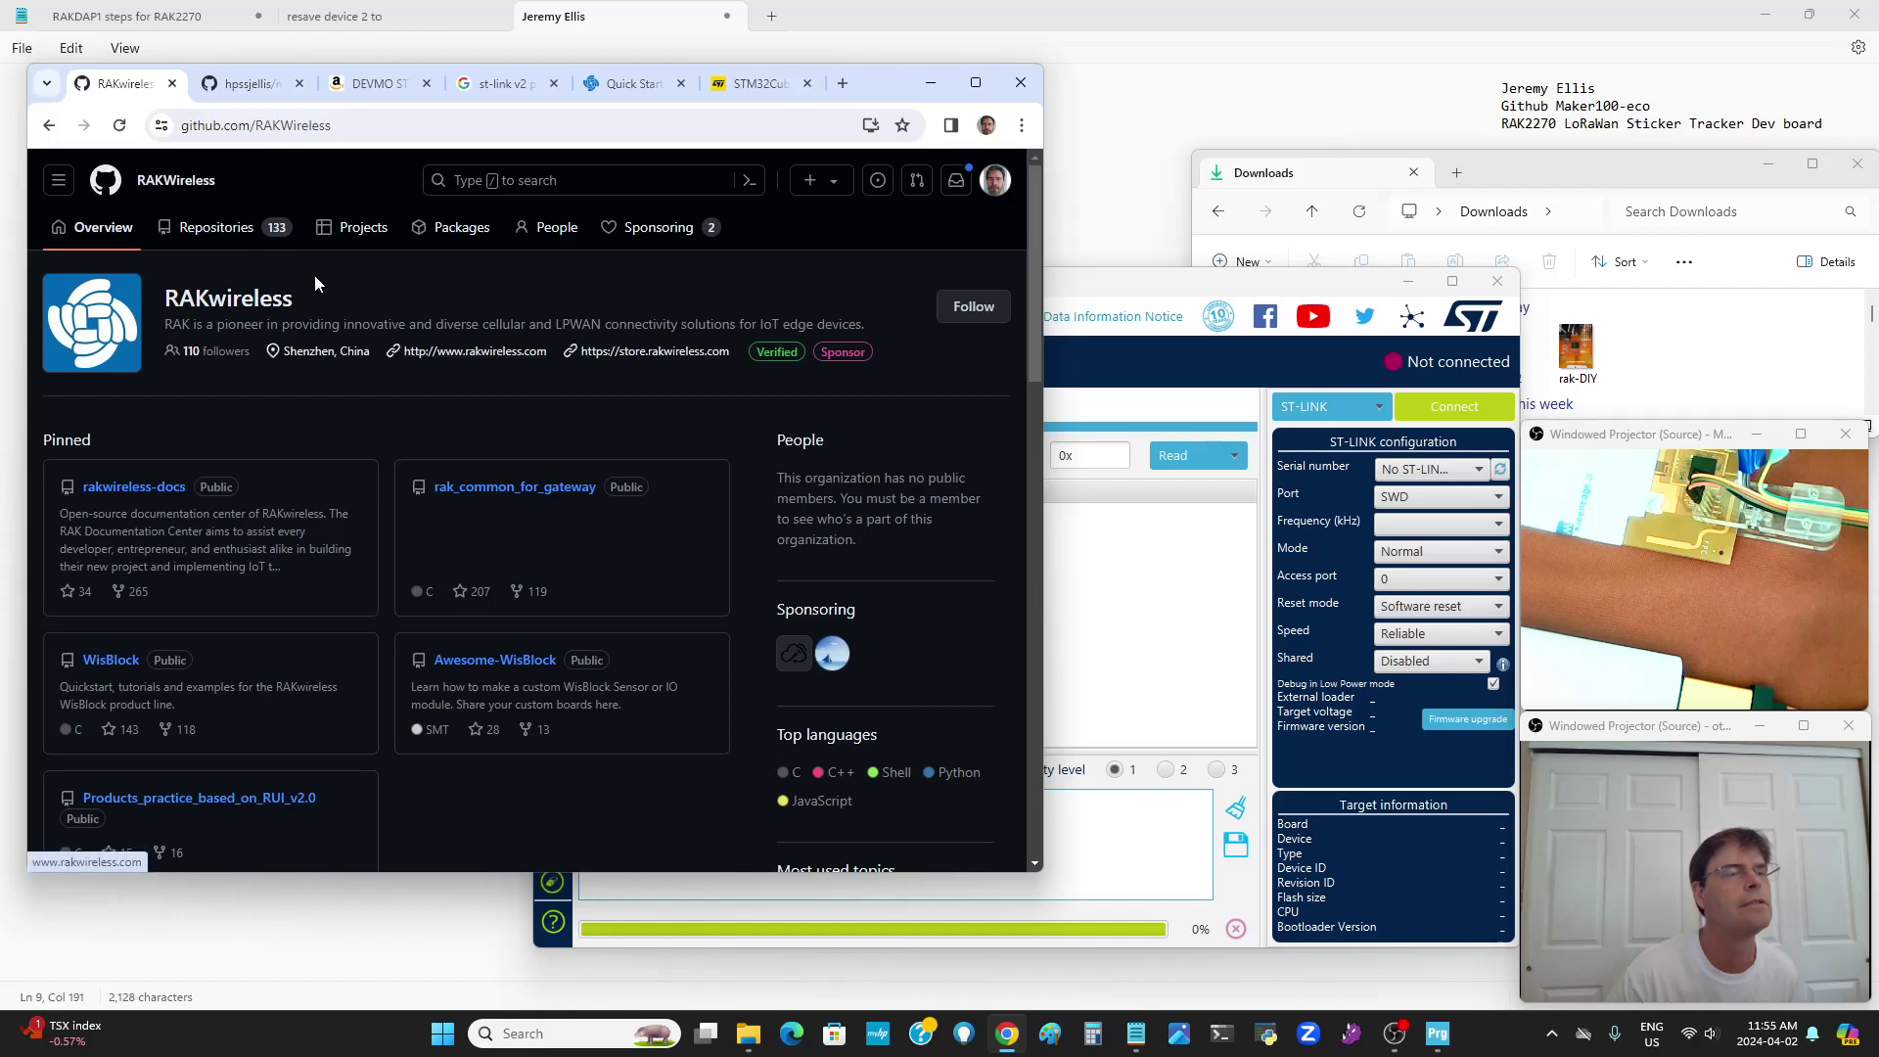
left_click(206, 228)
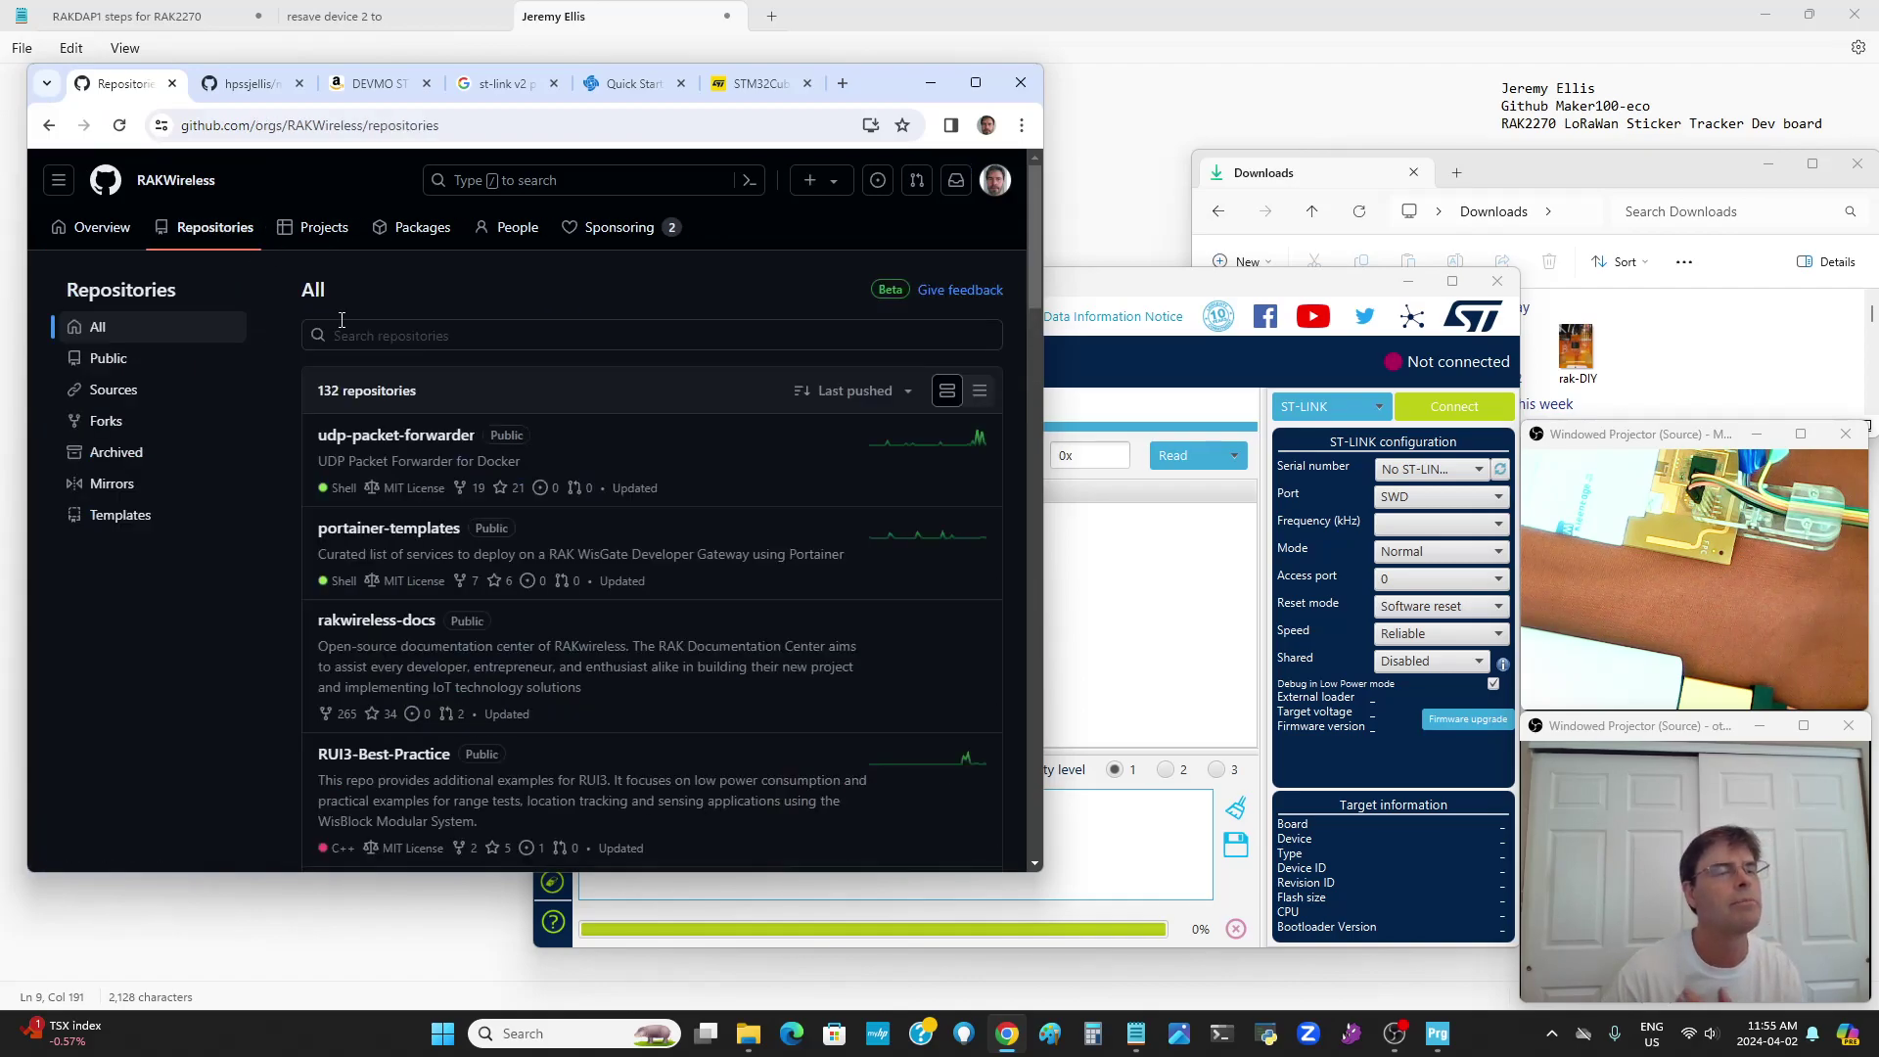
left_click(360, 335)
type("rak2270")
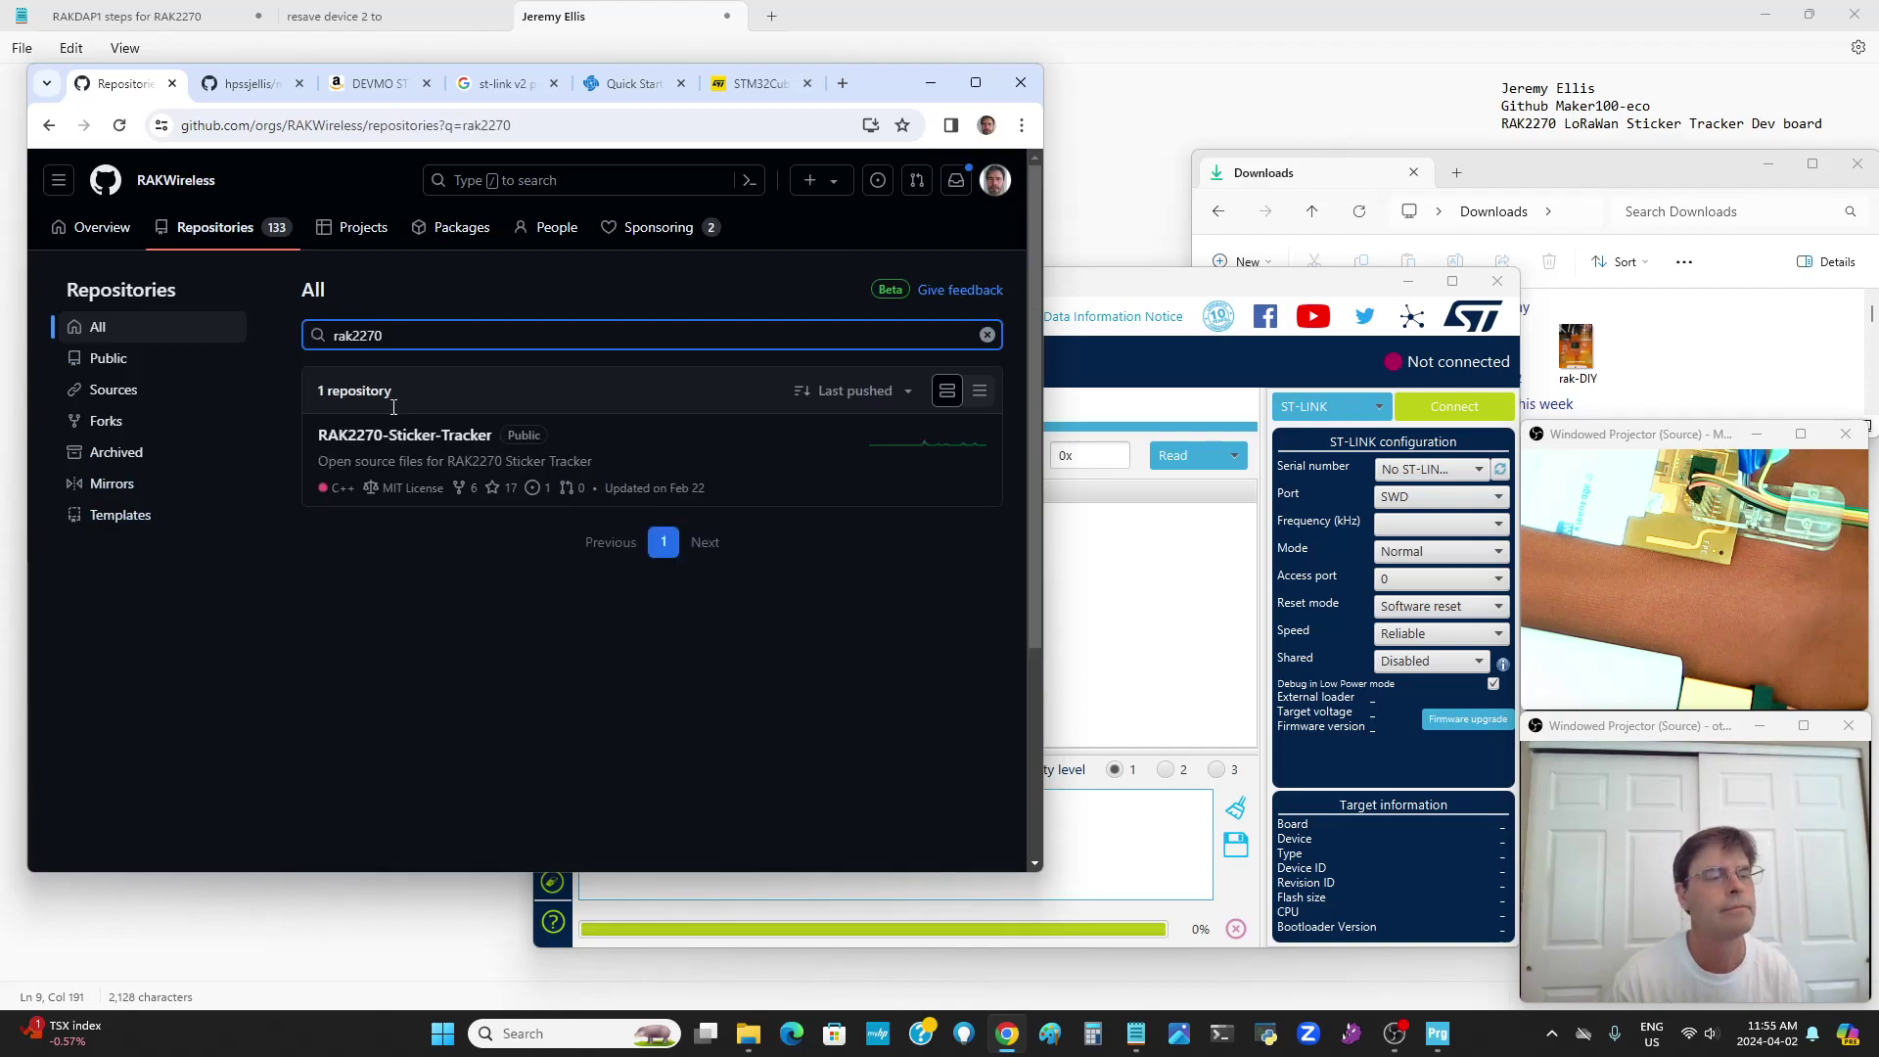
left_click(409, 442)
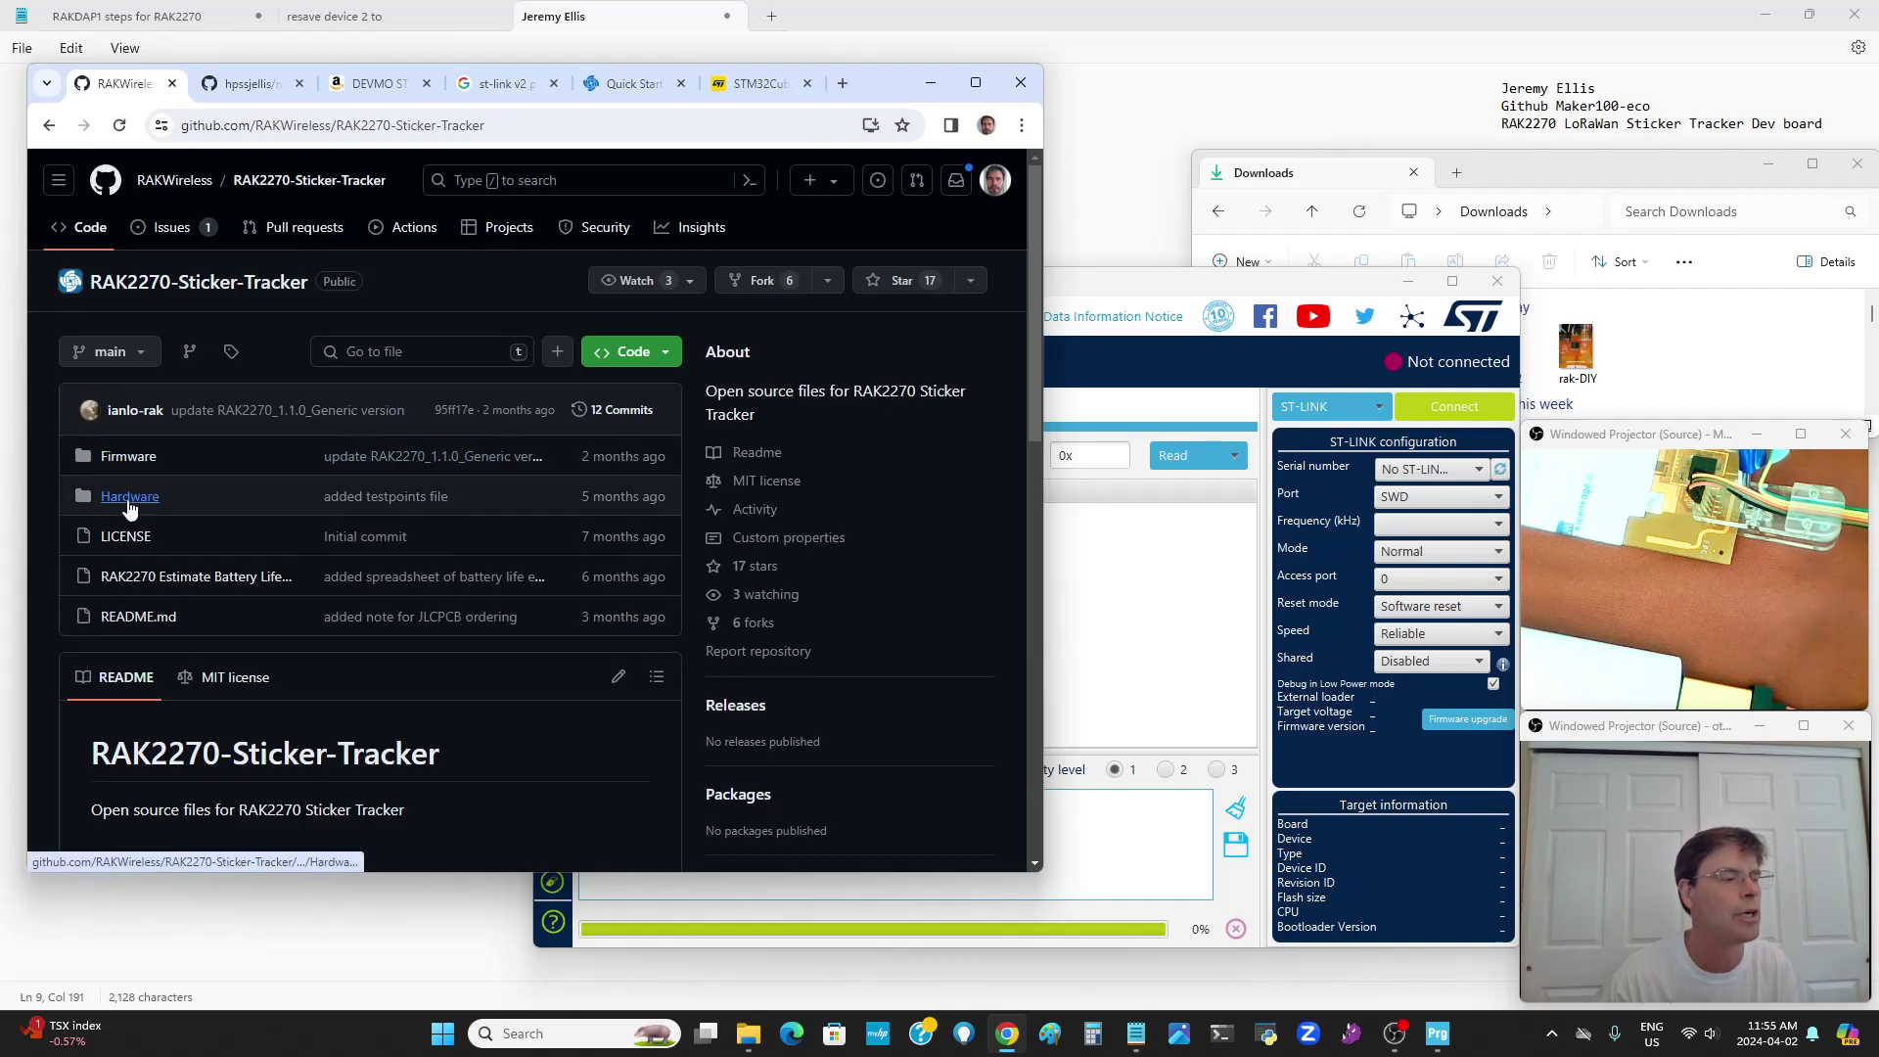
Open the RAK2270_firmware_v1.0.0.RC6.ForStandard folder inside the repository's Firmware/Release directory
left_click(123, 460)
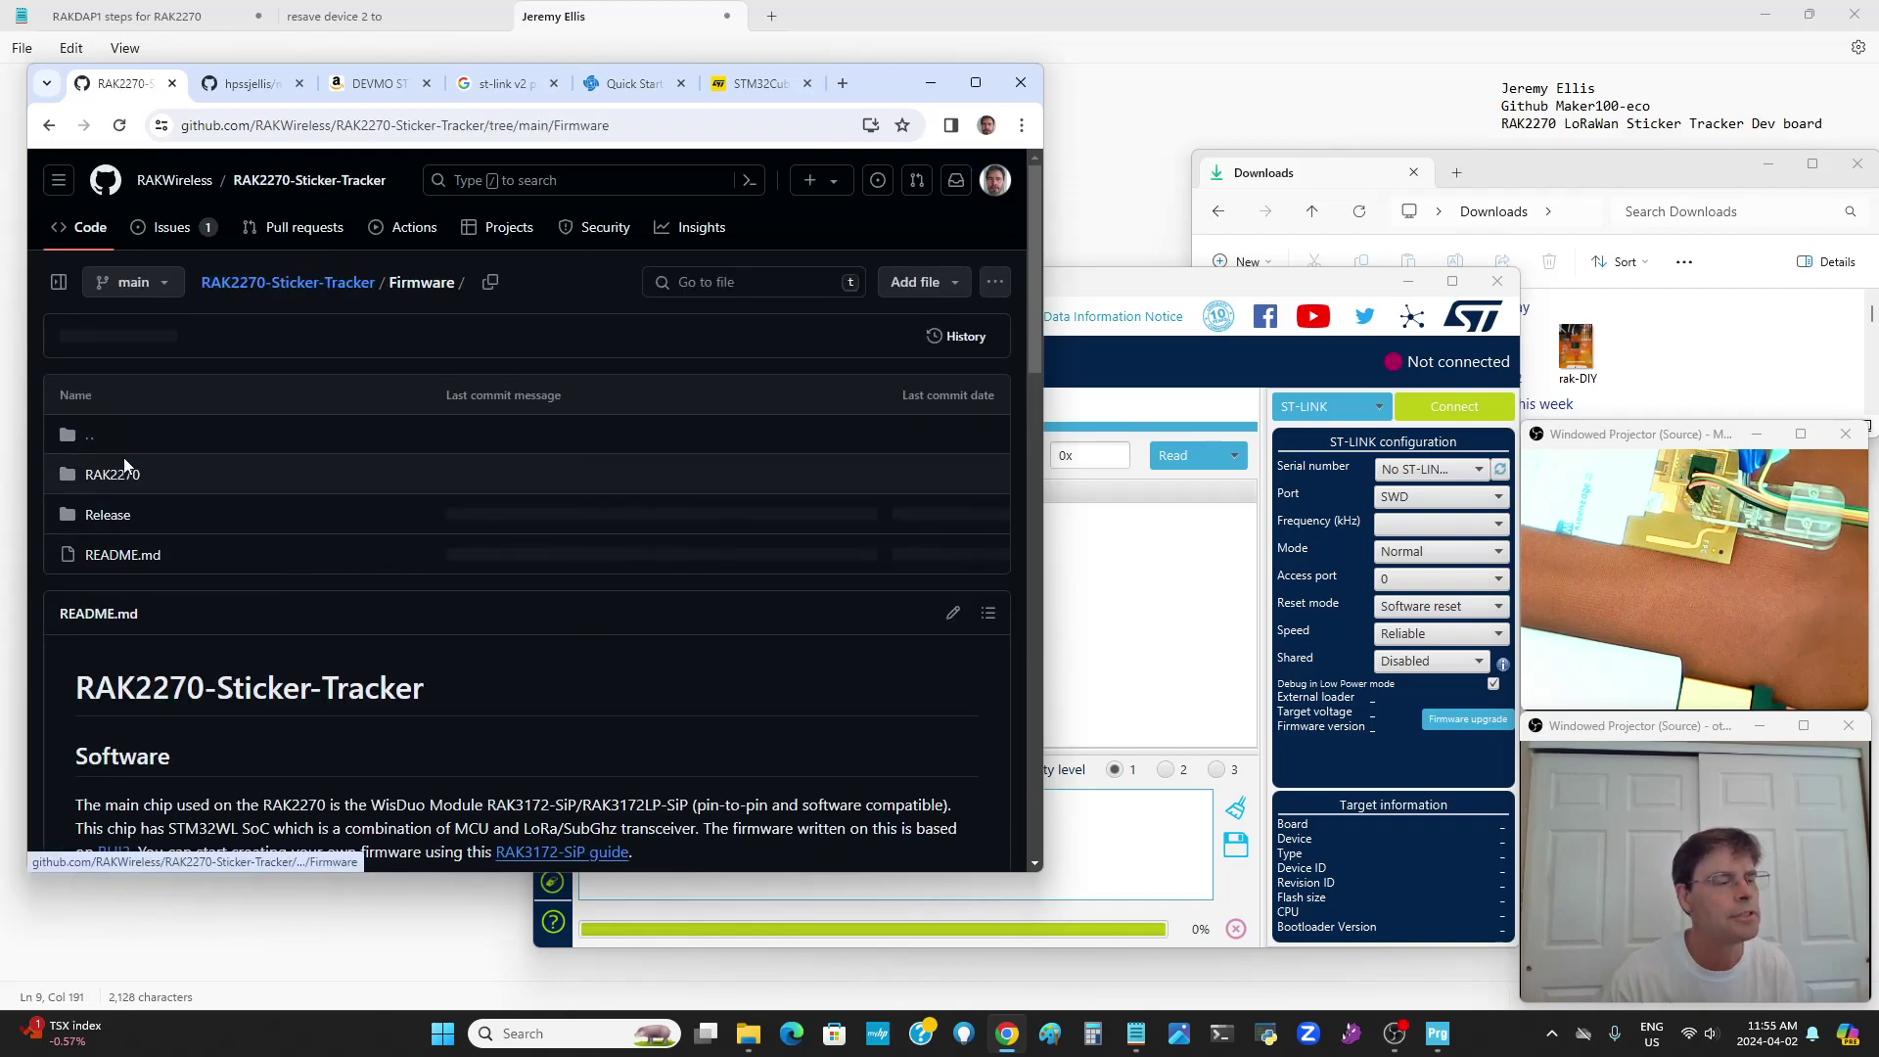
left_click(108, 516)
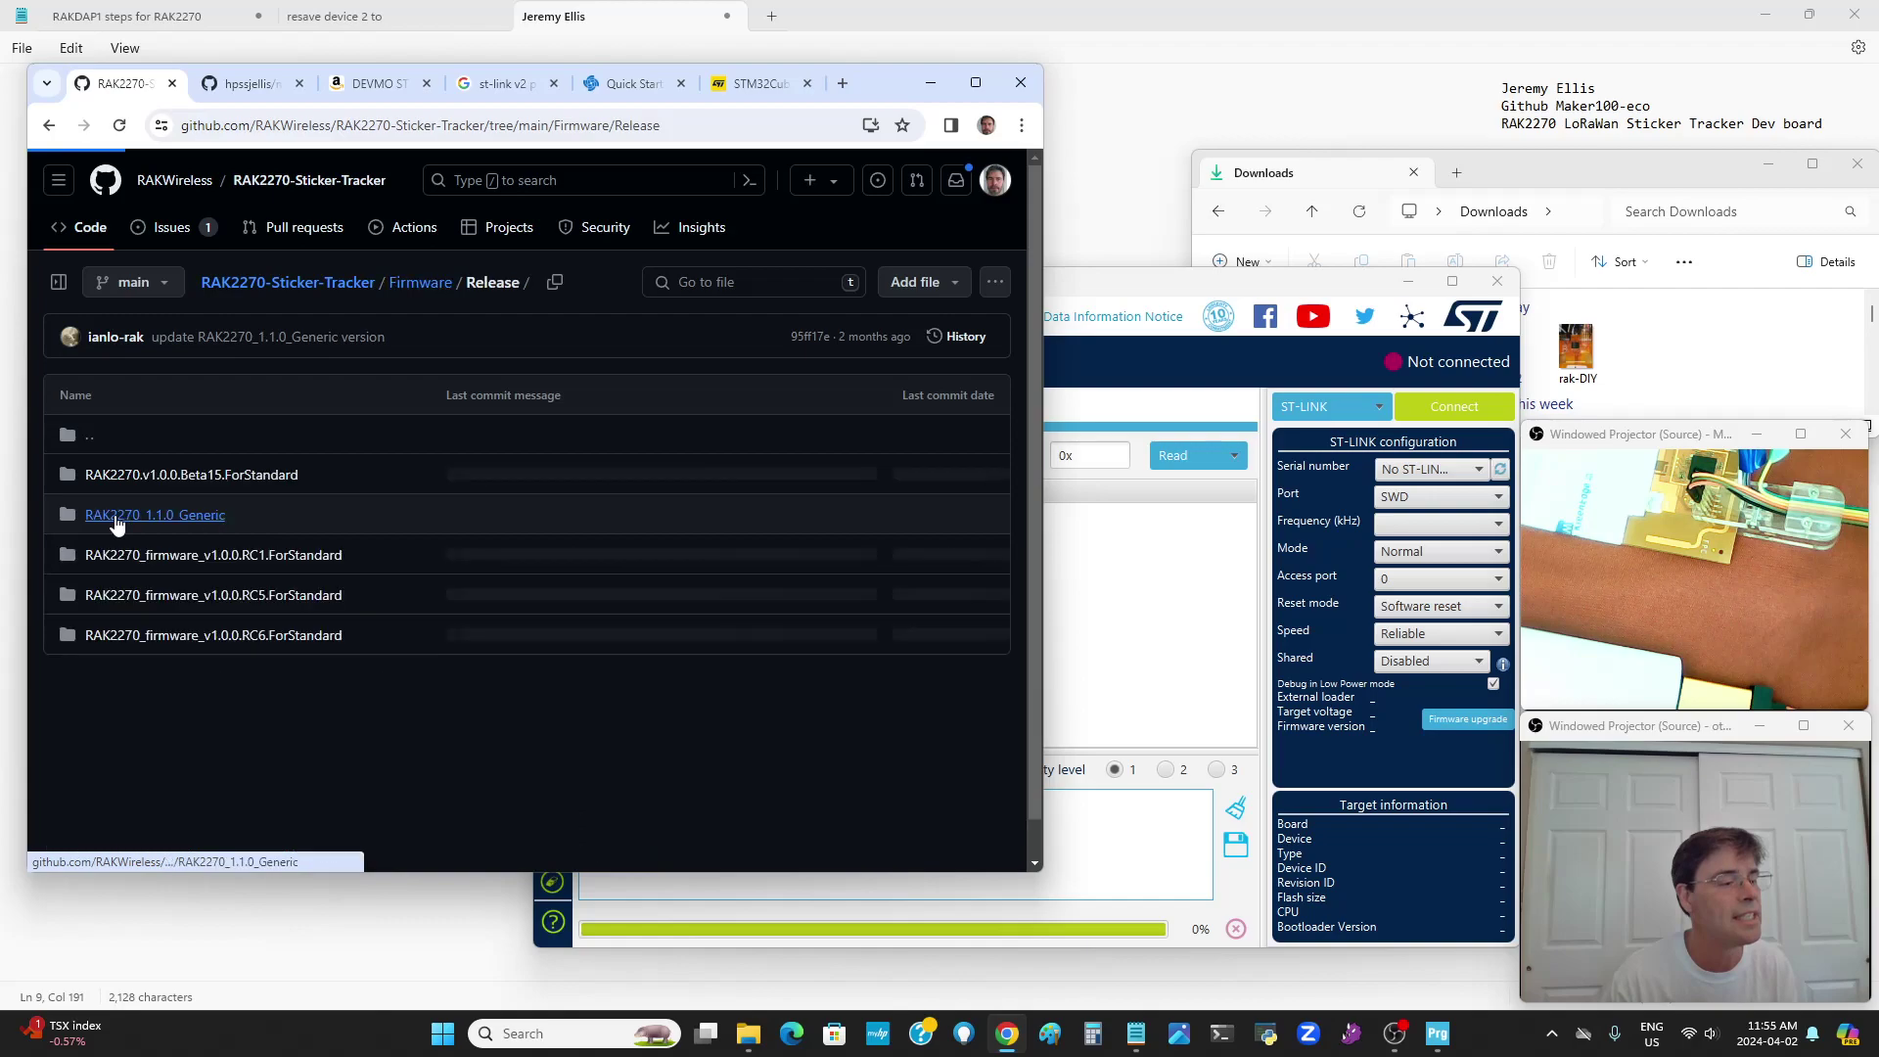
left_click(278, 642)
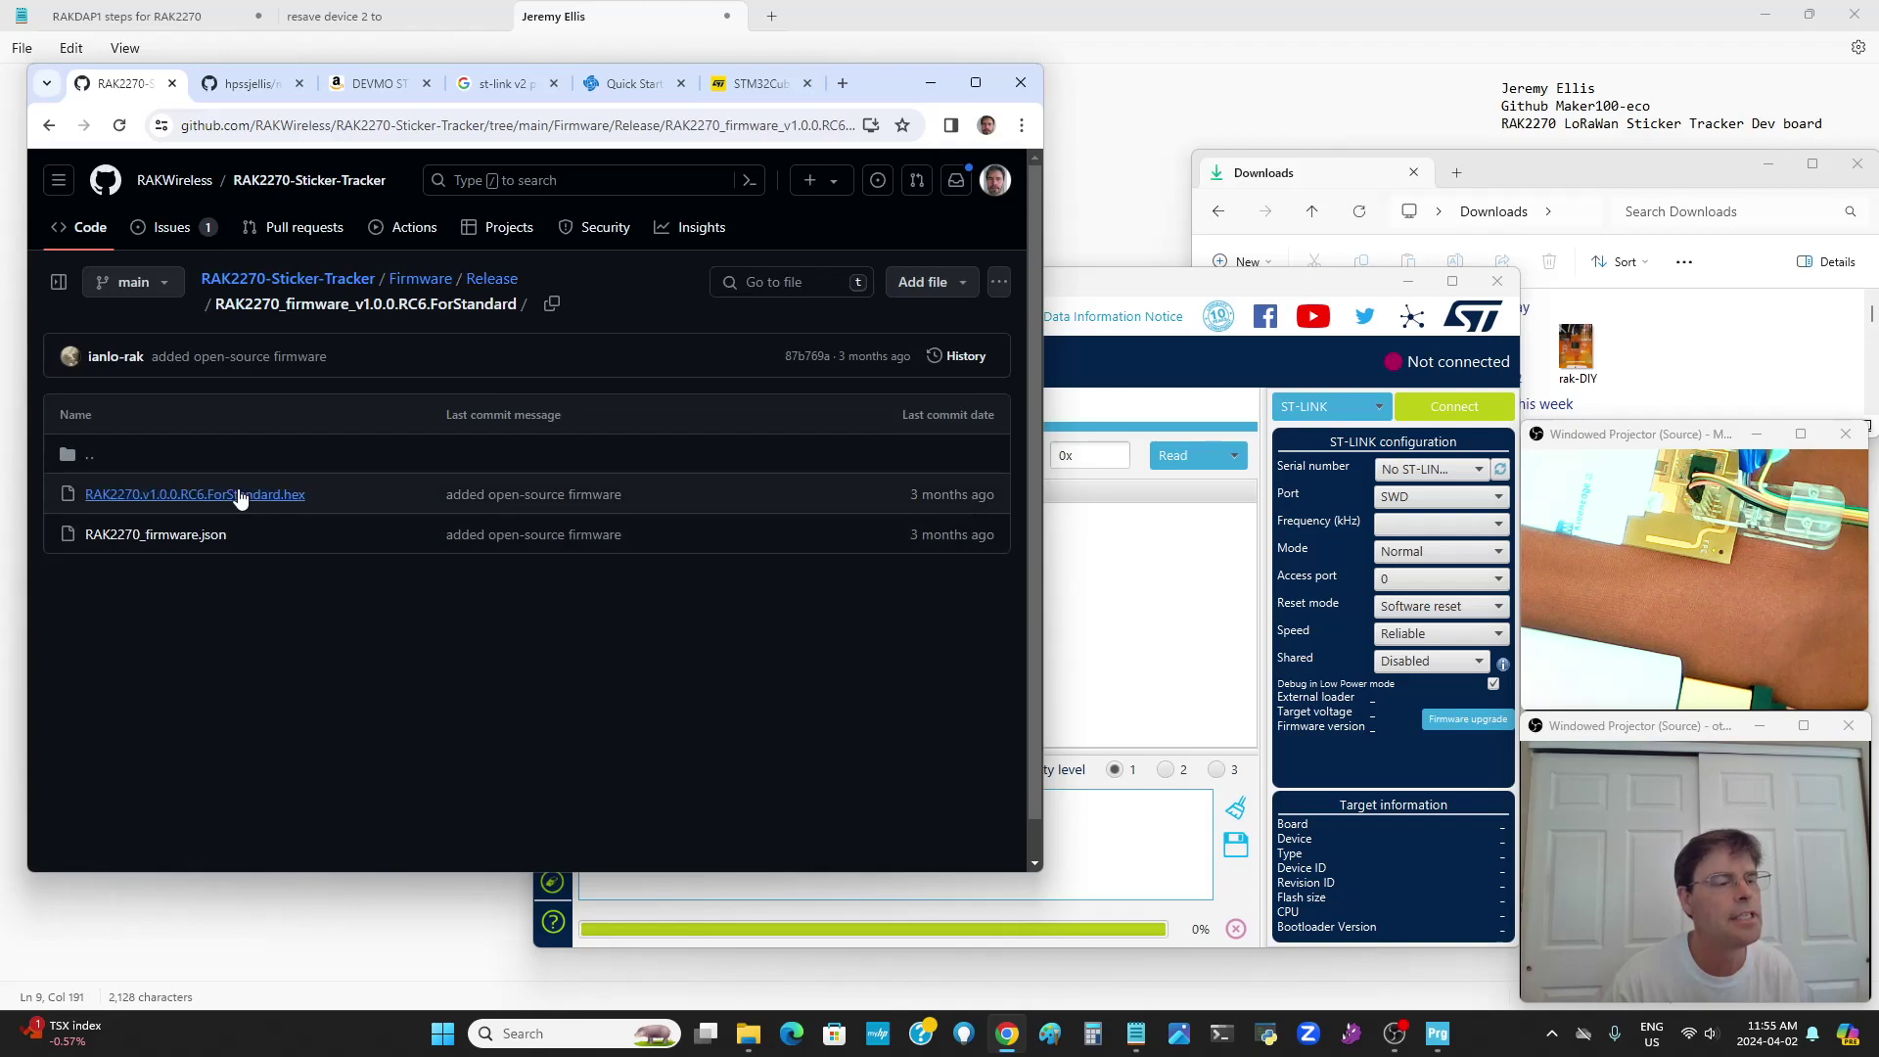
Download the raw RAK2270.v1.0.0.RC6.ForStandard.hex file to the Downloads folder and switch to STM32CubeProgrammer
left_click(242, 497)
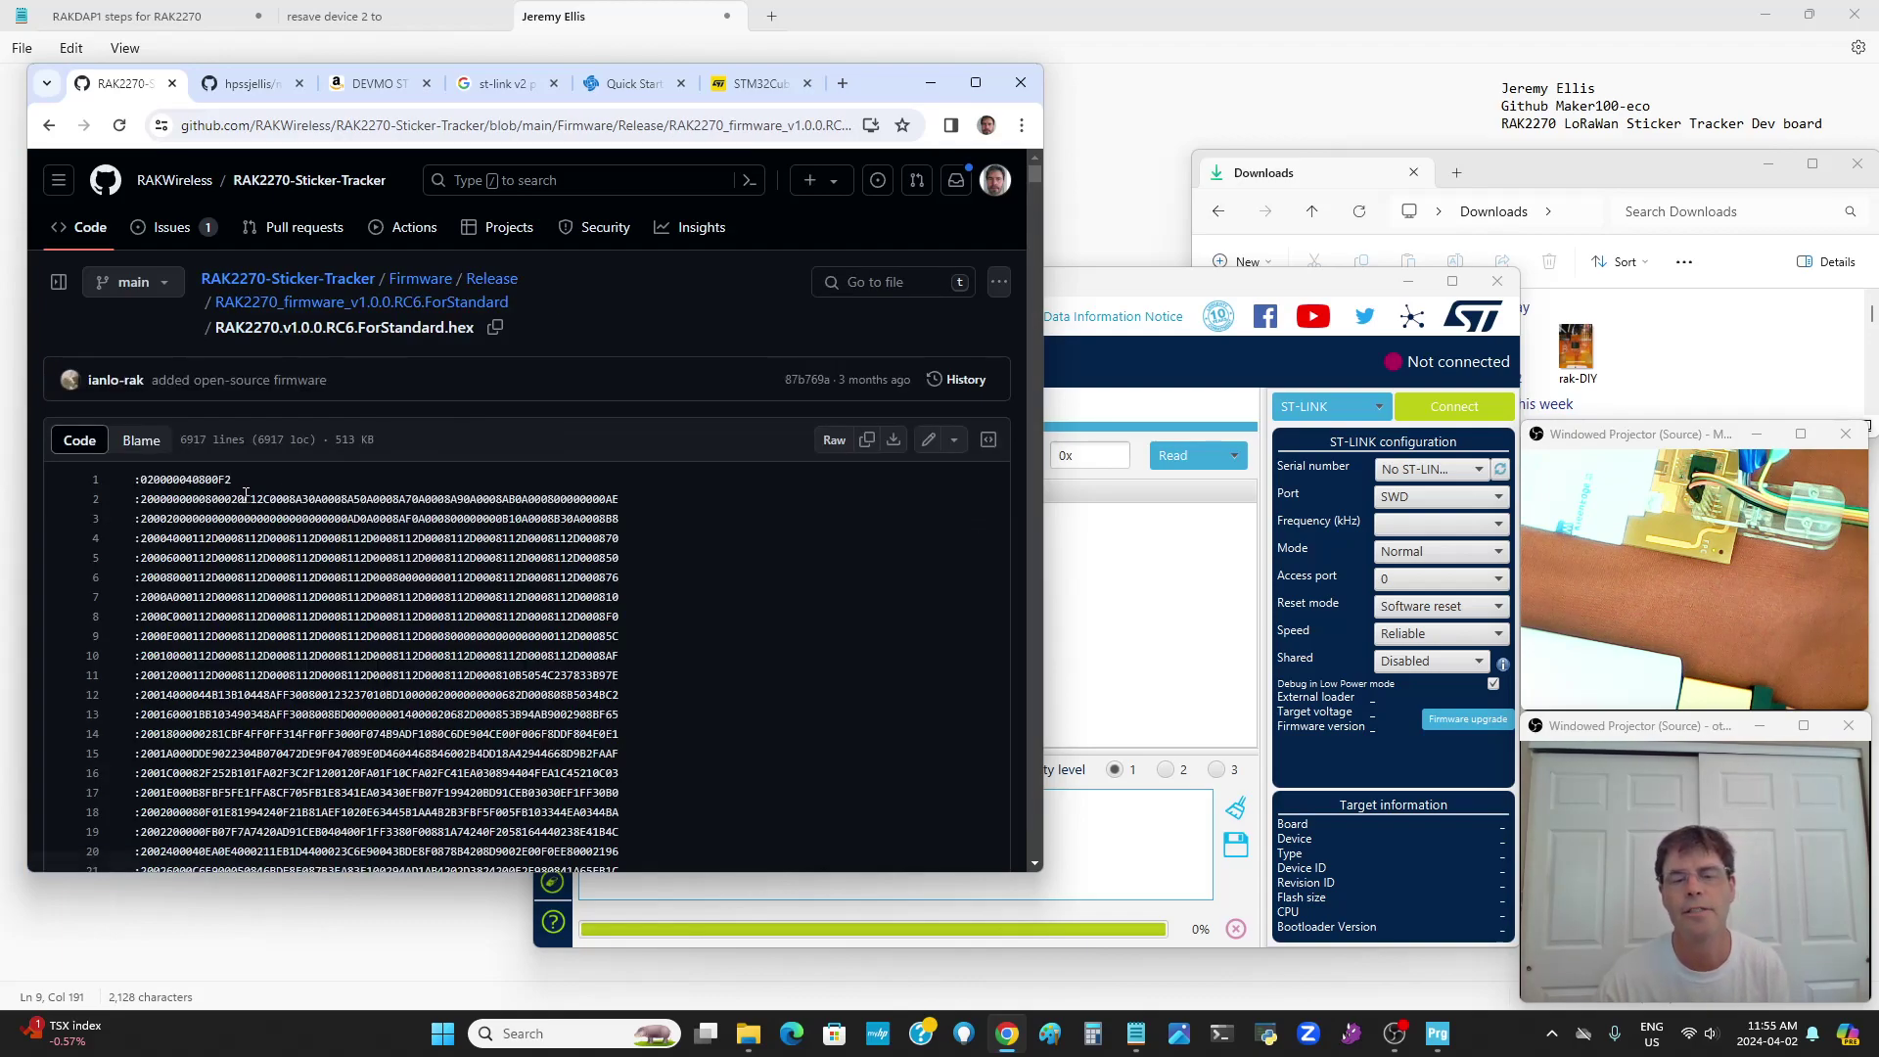
left_click(895, 443)
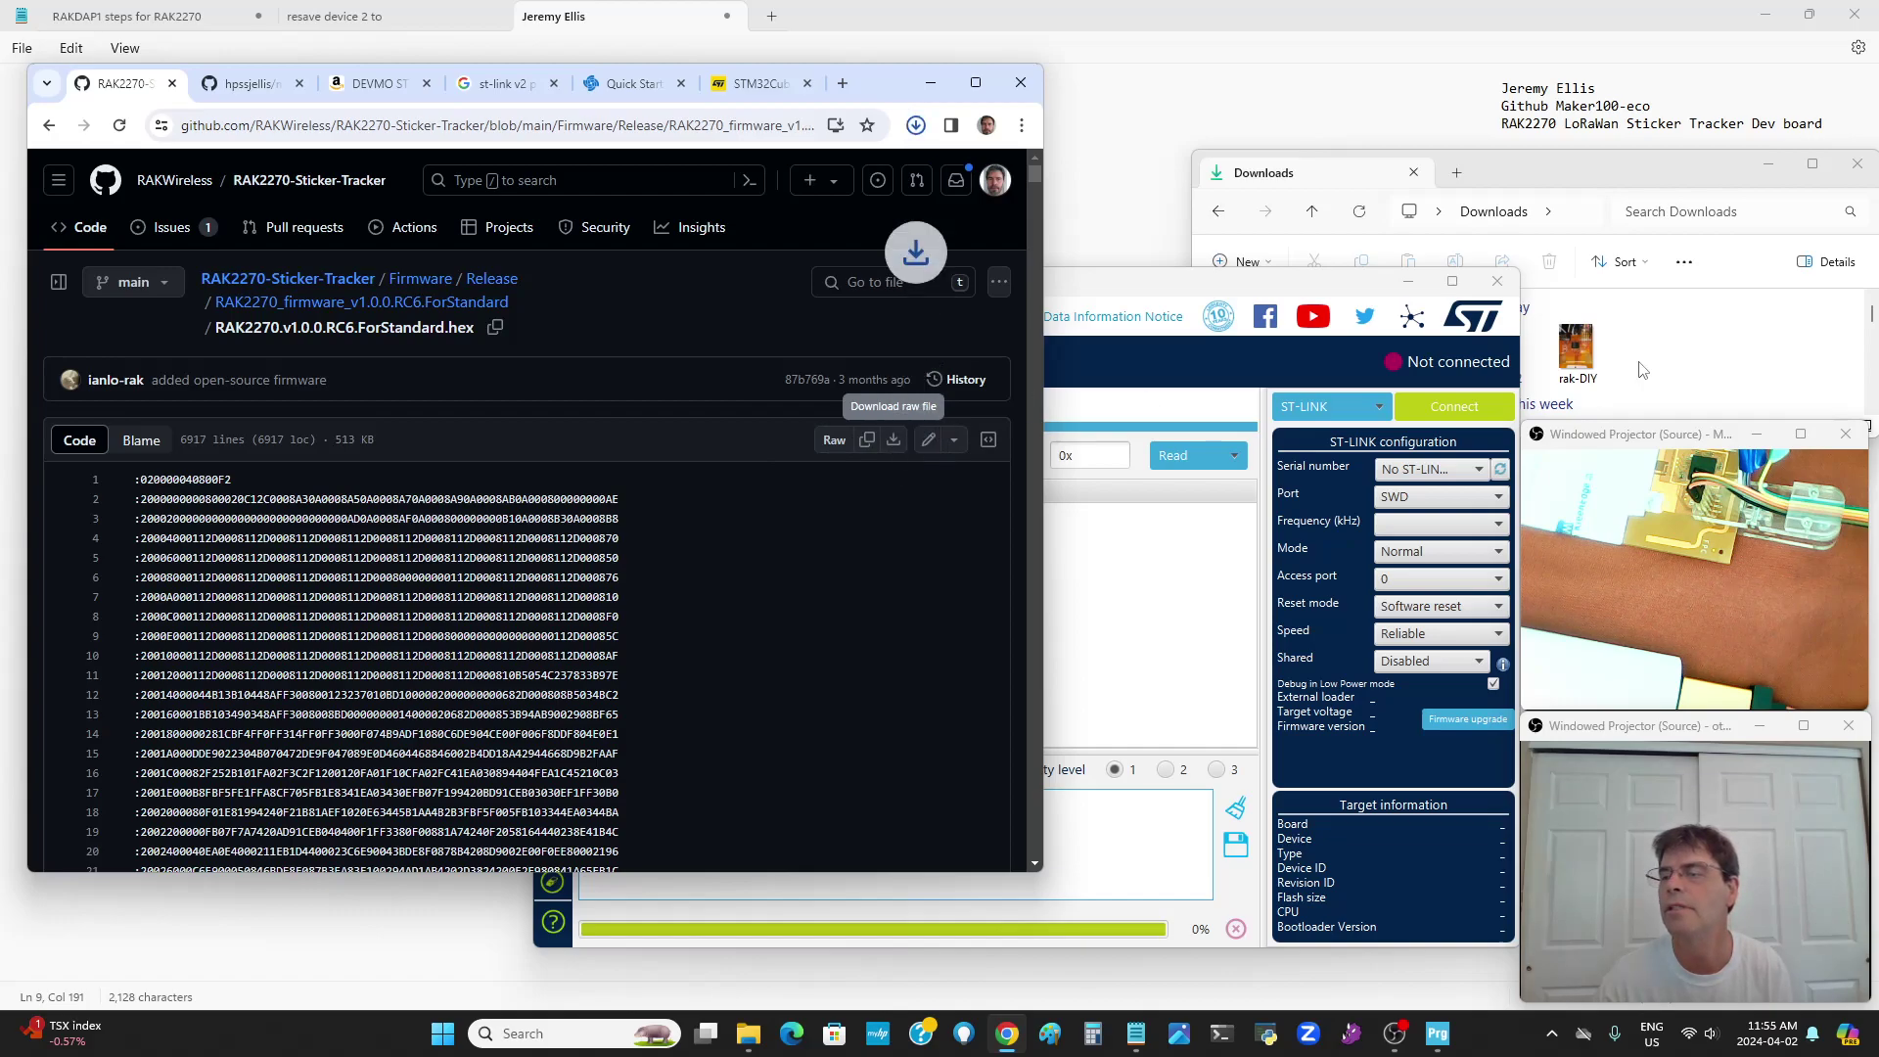
left_click(1524, 370)
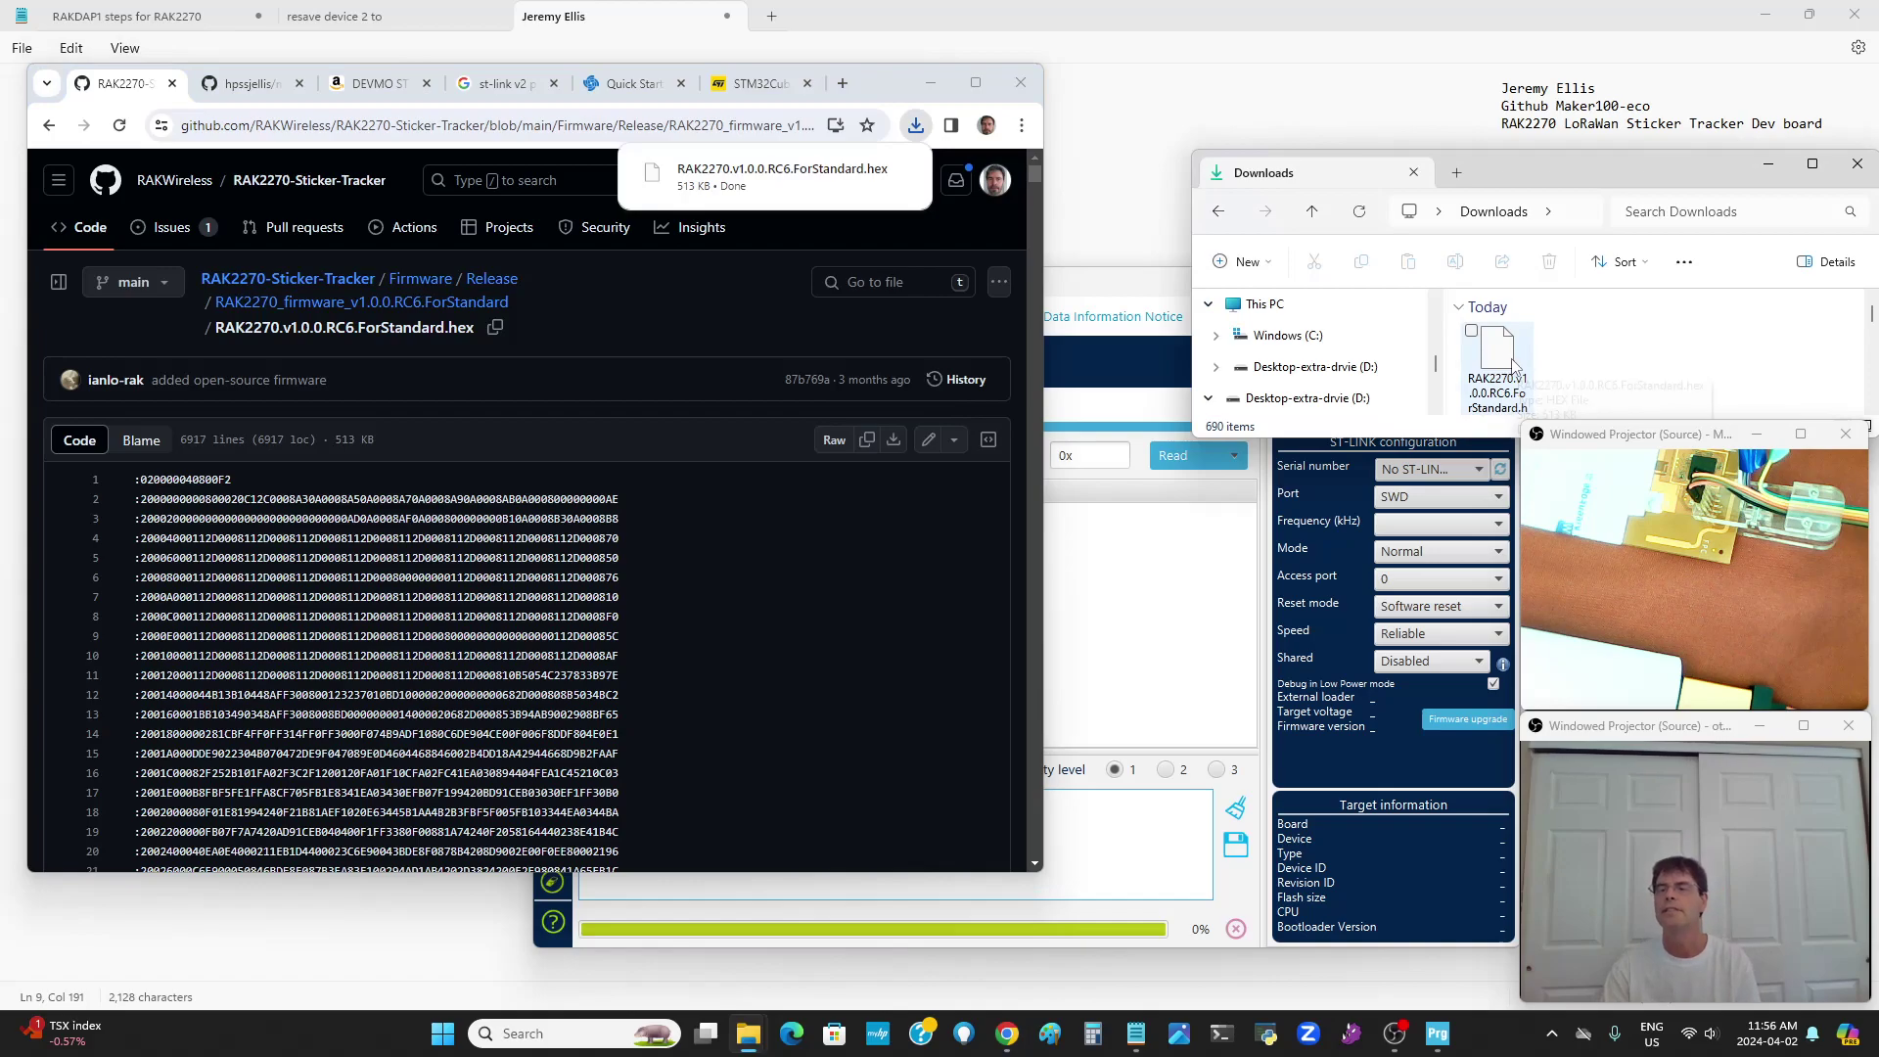
left_click(1113, 287)
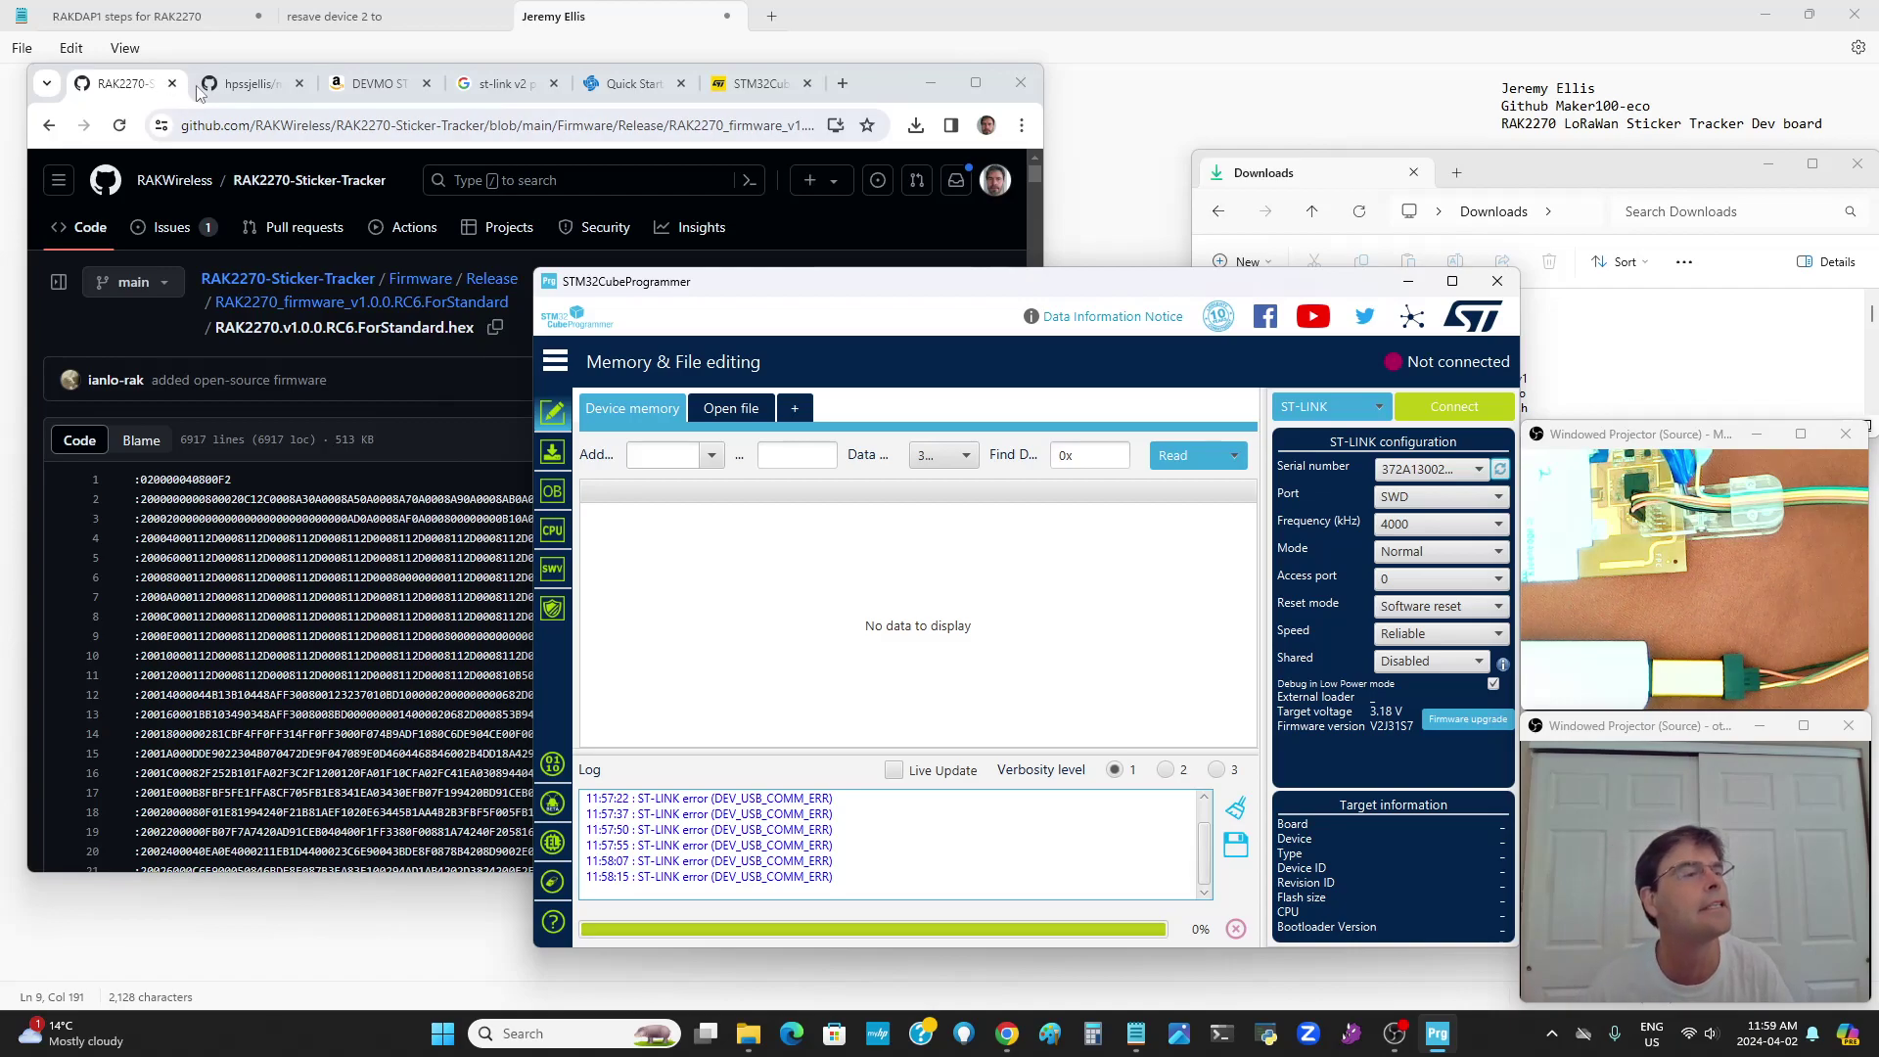
Check the RAK2270 pinout diagram, then connect to the board over ST-LINK in STM32CubeProgrammer and look through its device memory
left_click(257, 84)
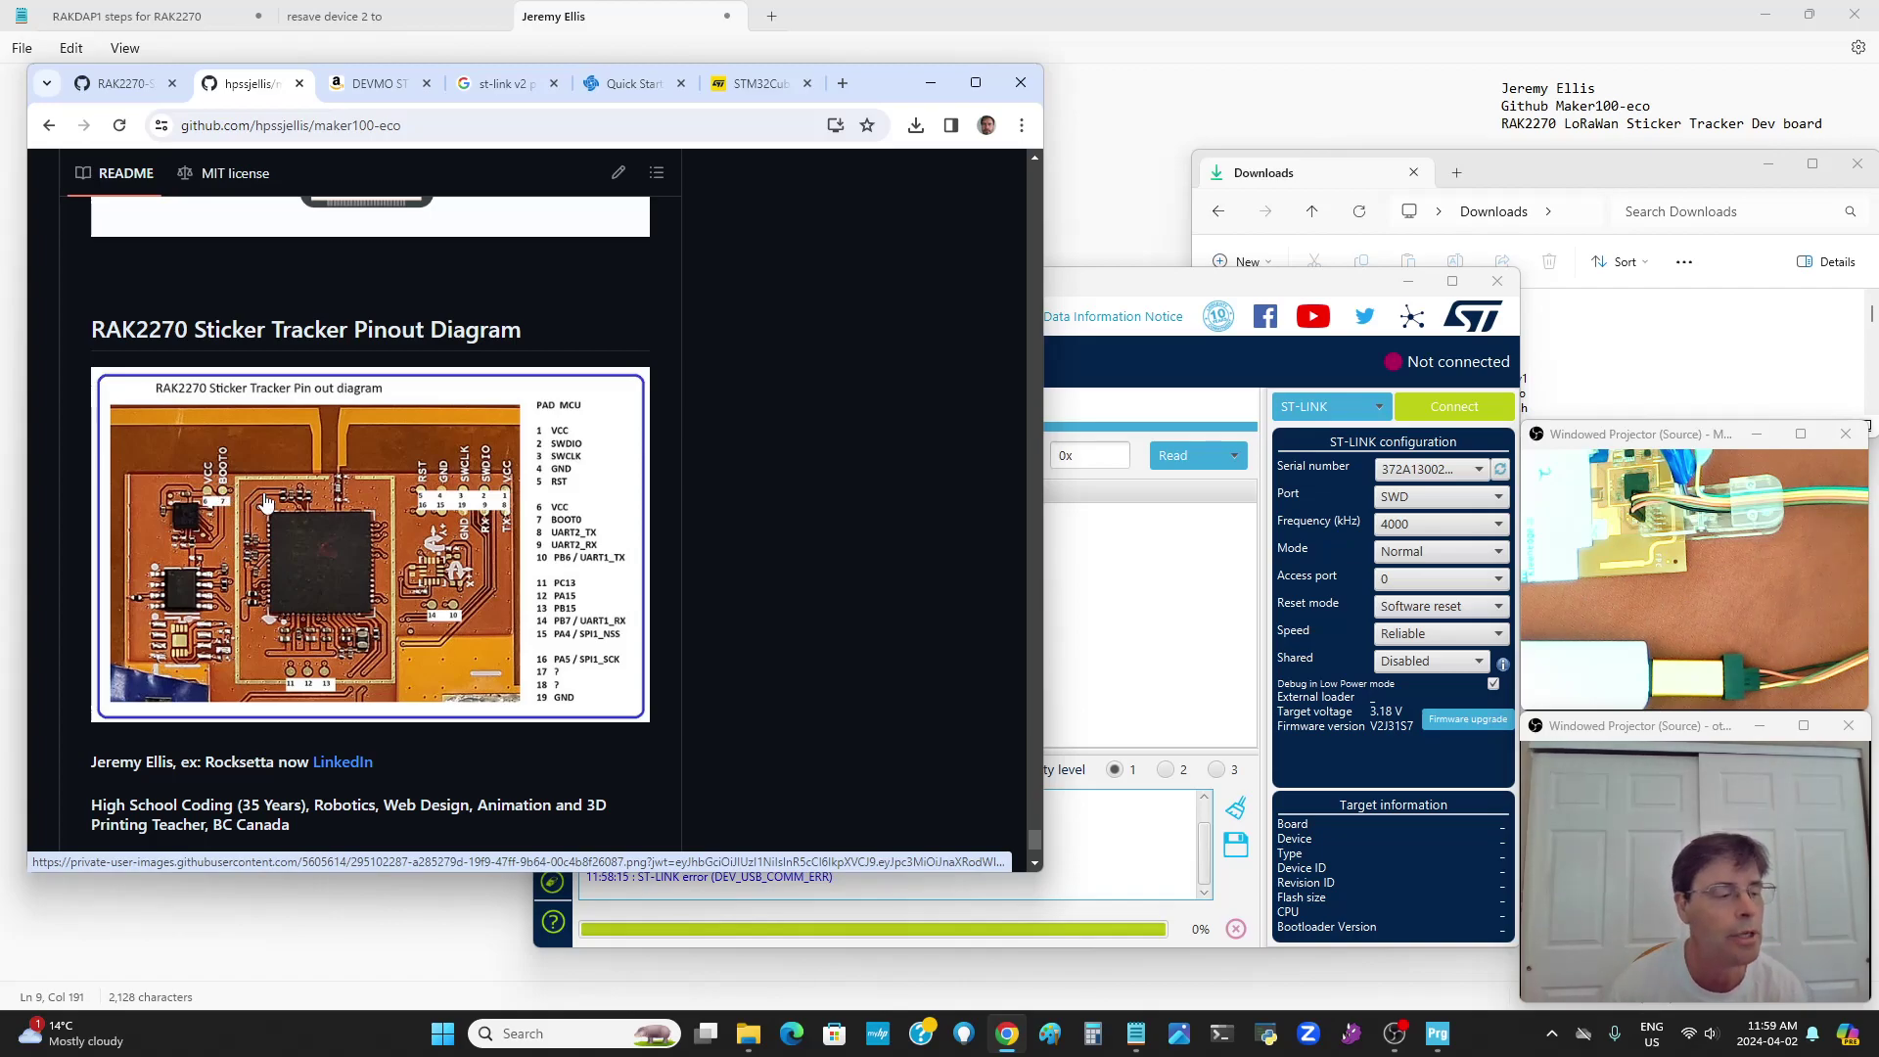
left_click(1117, 567)
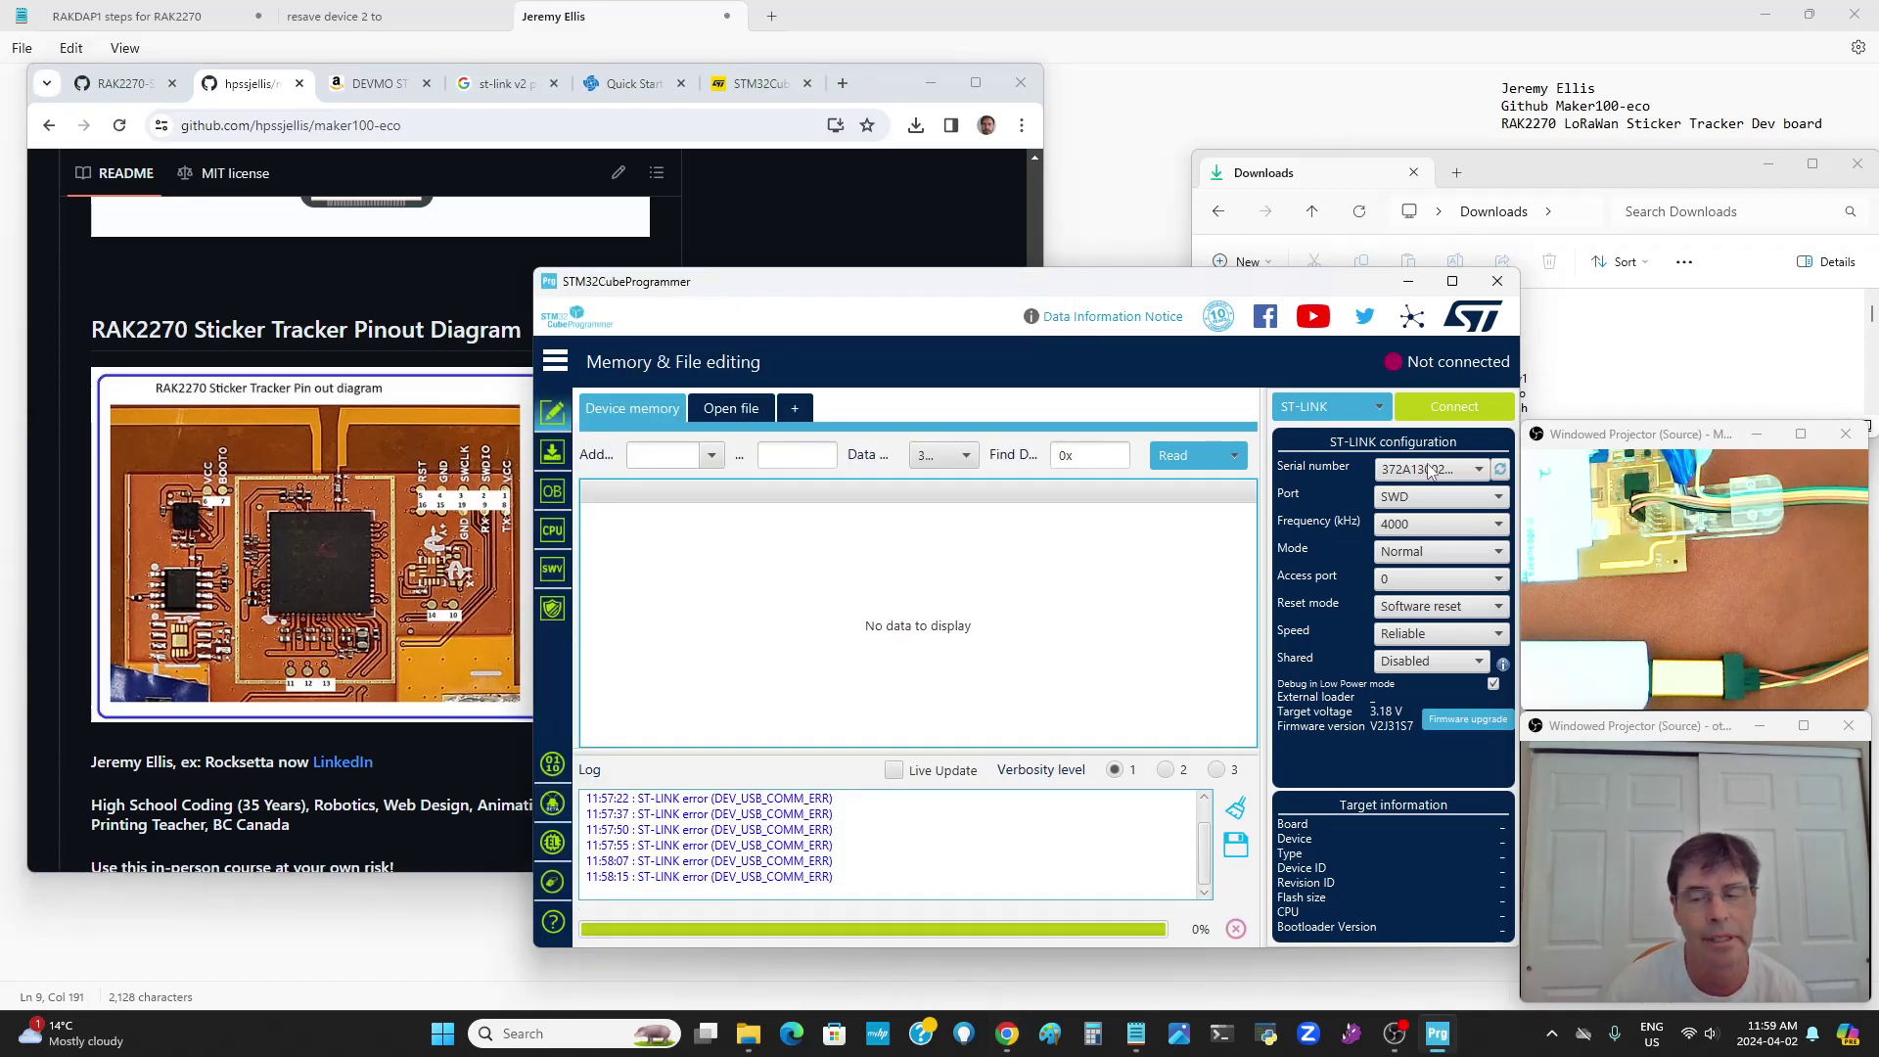
left_click(1439, 409)
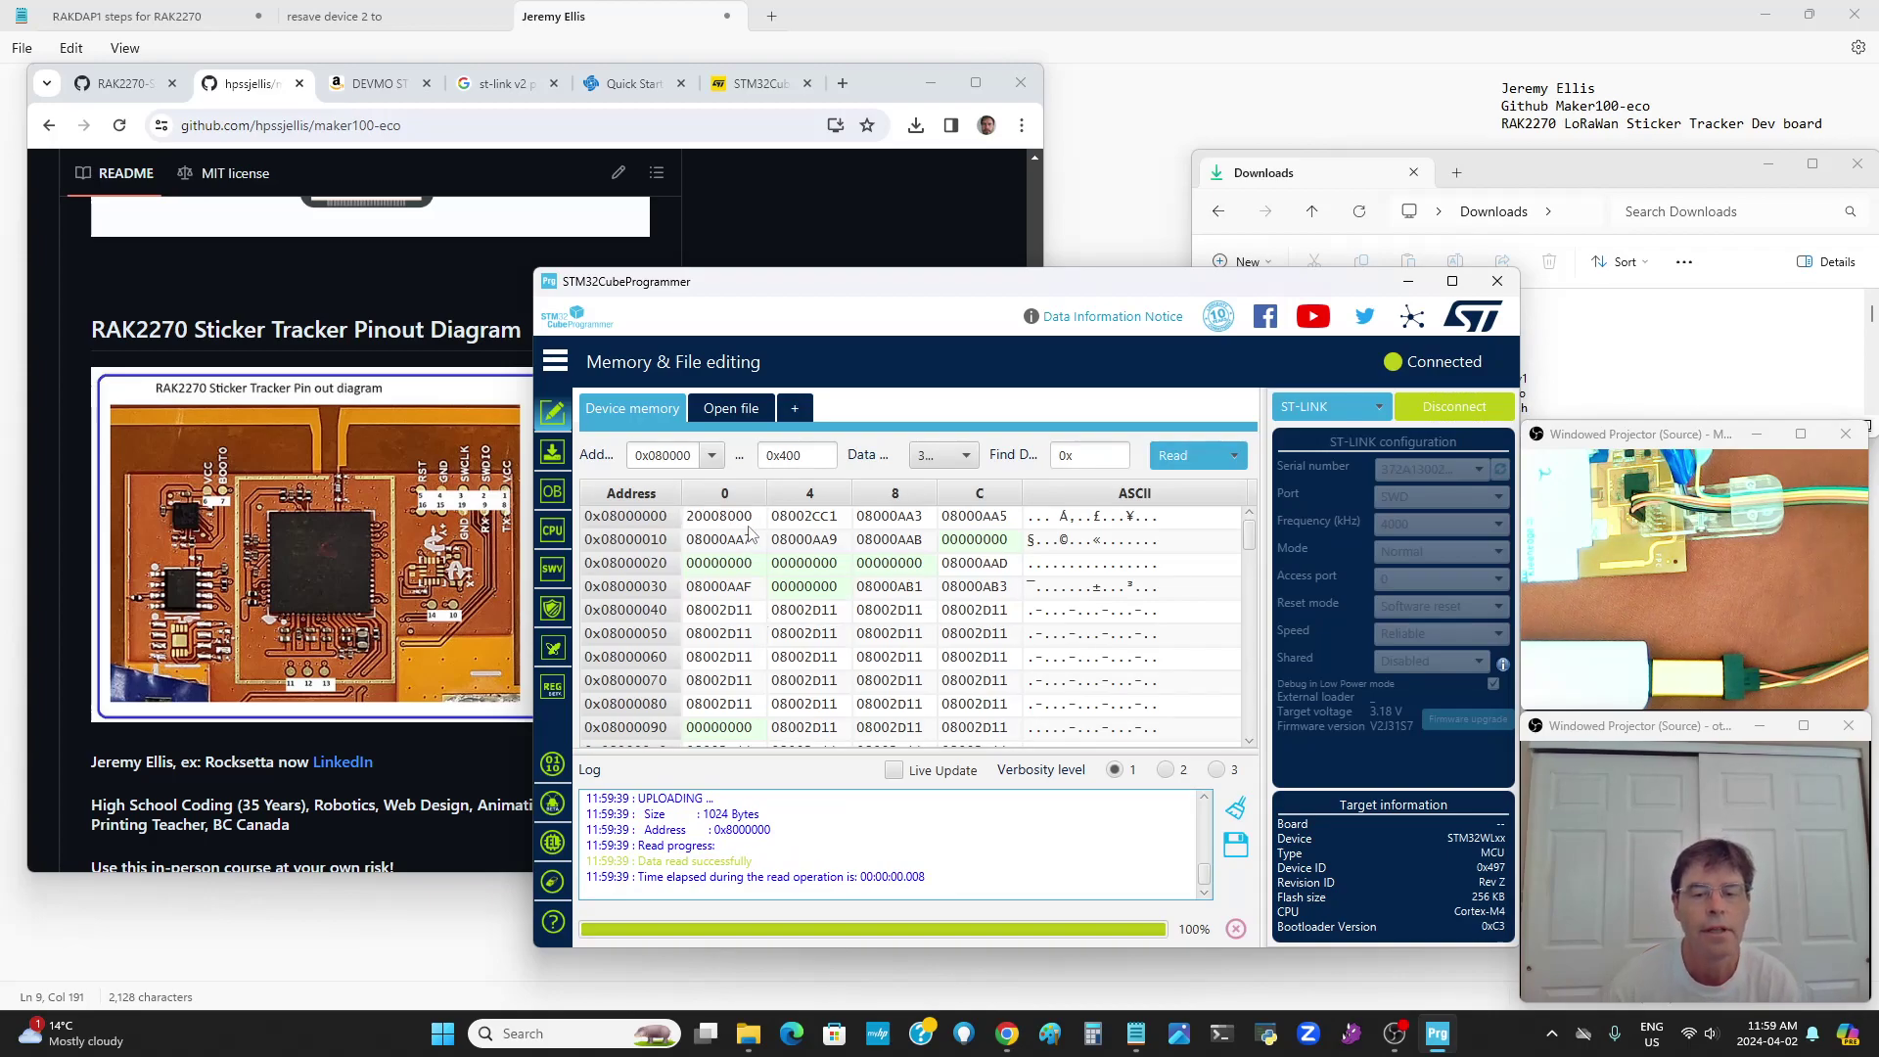
scroll(750, 532, "down", 2)
scroll(739, 536, "down", 3)
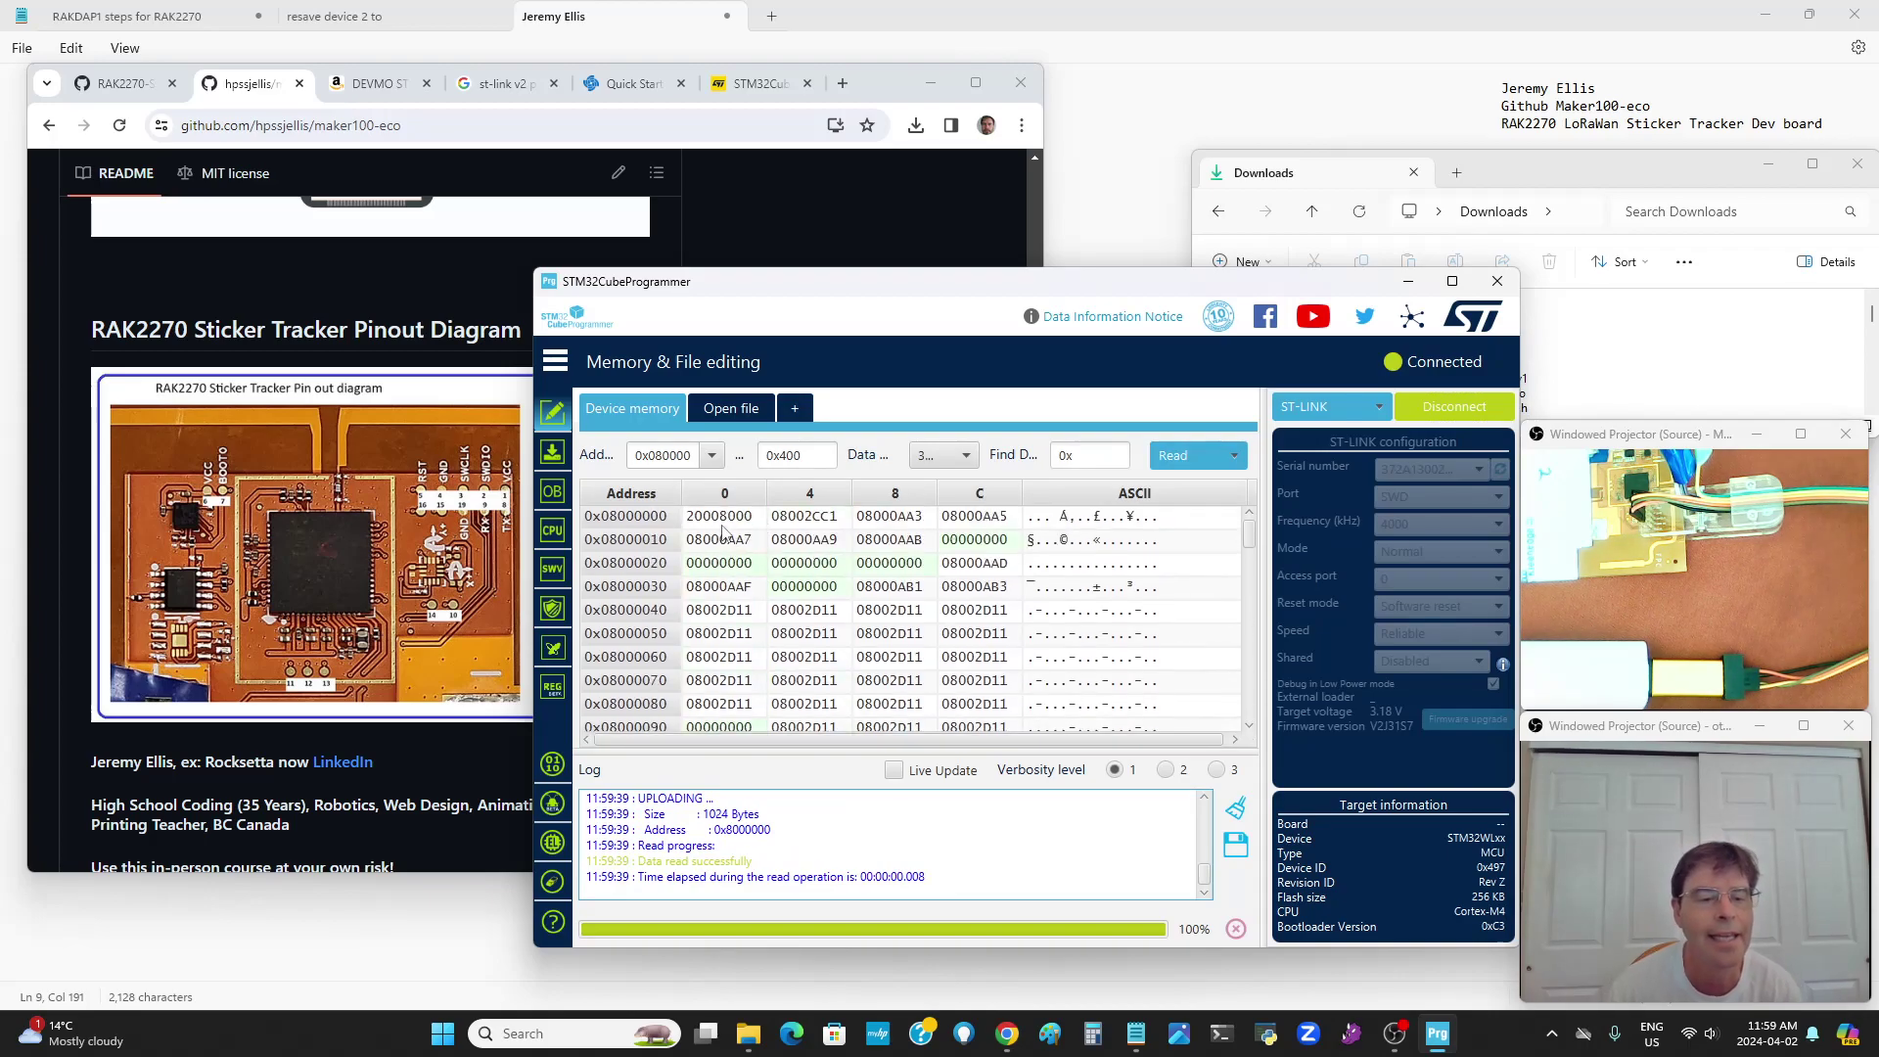
scroll(729, 536, "down", 13)
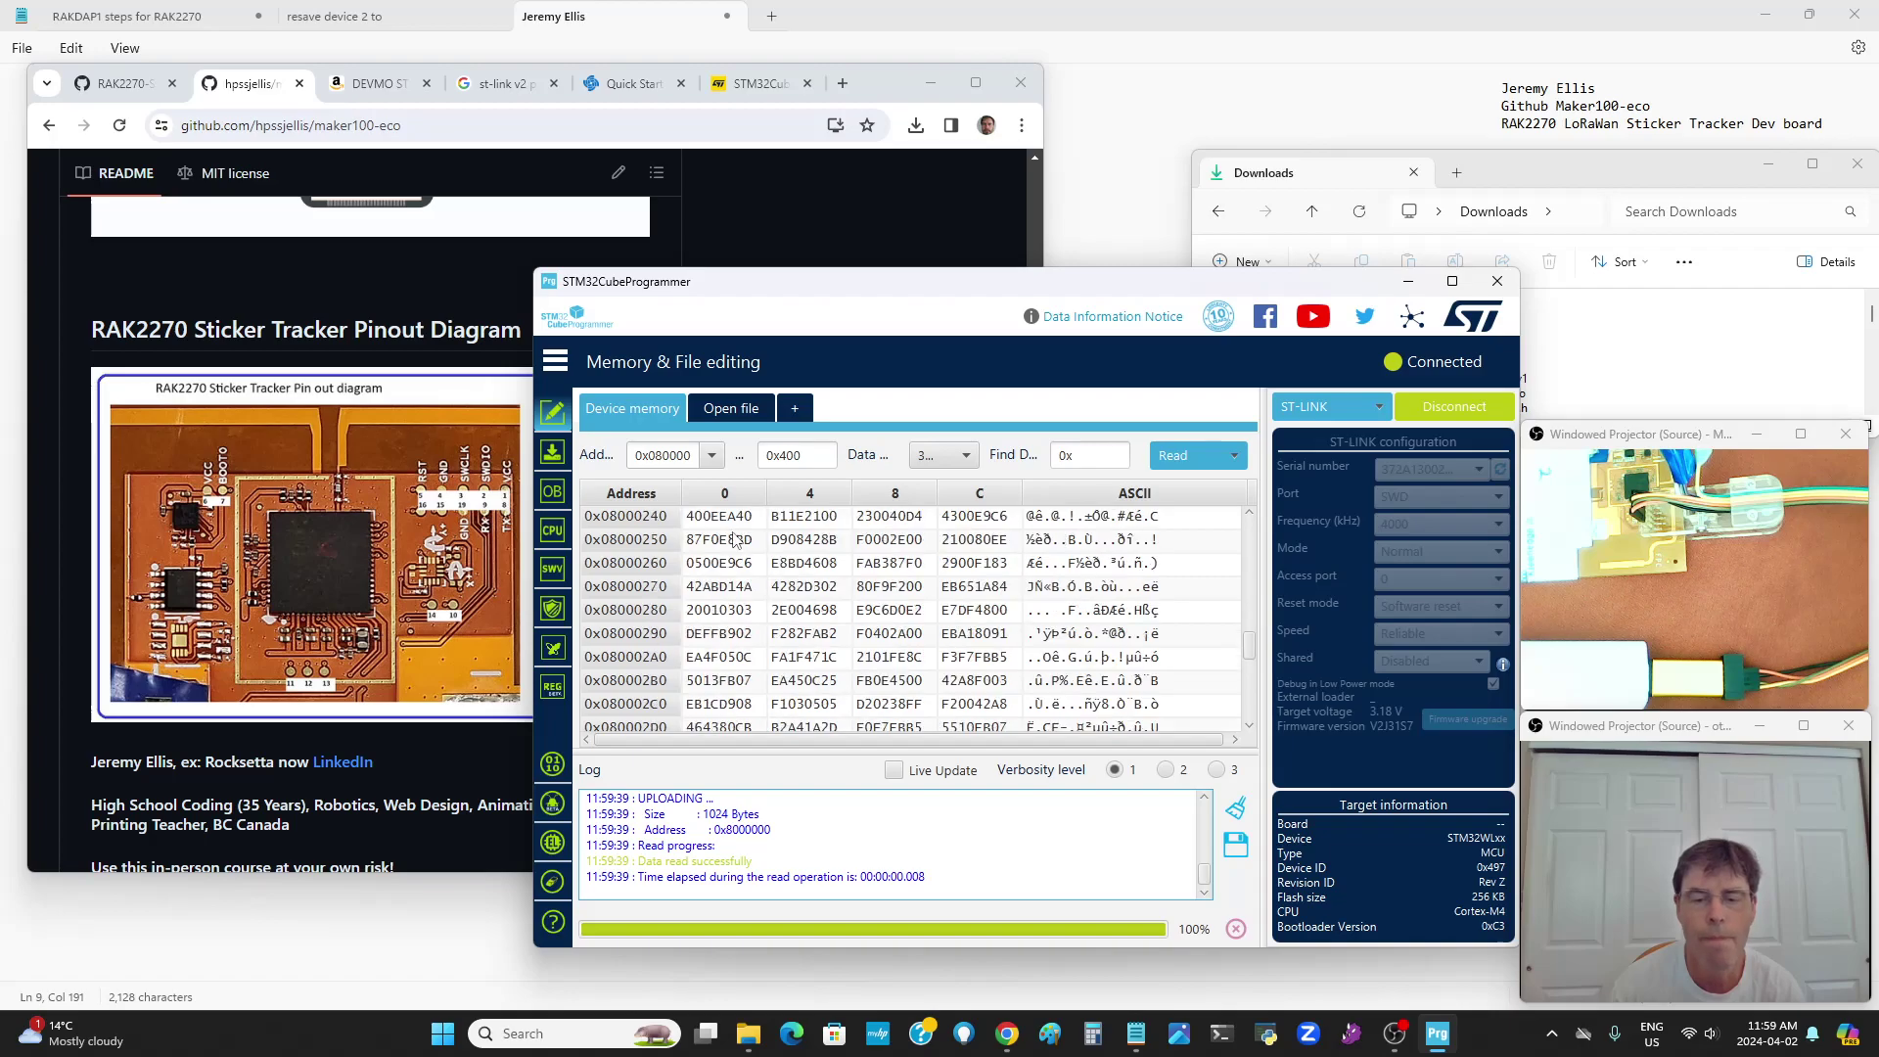
scroll(744, 582, "up", 18)
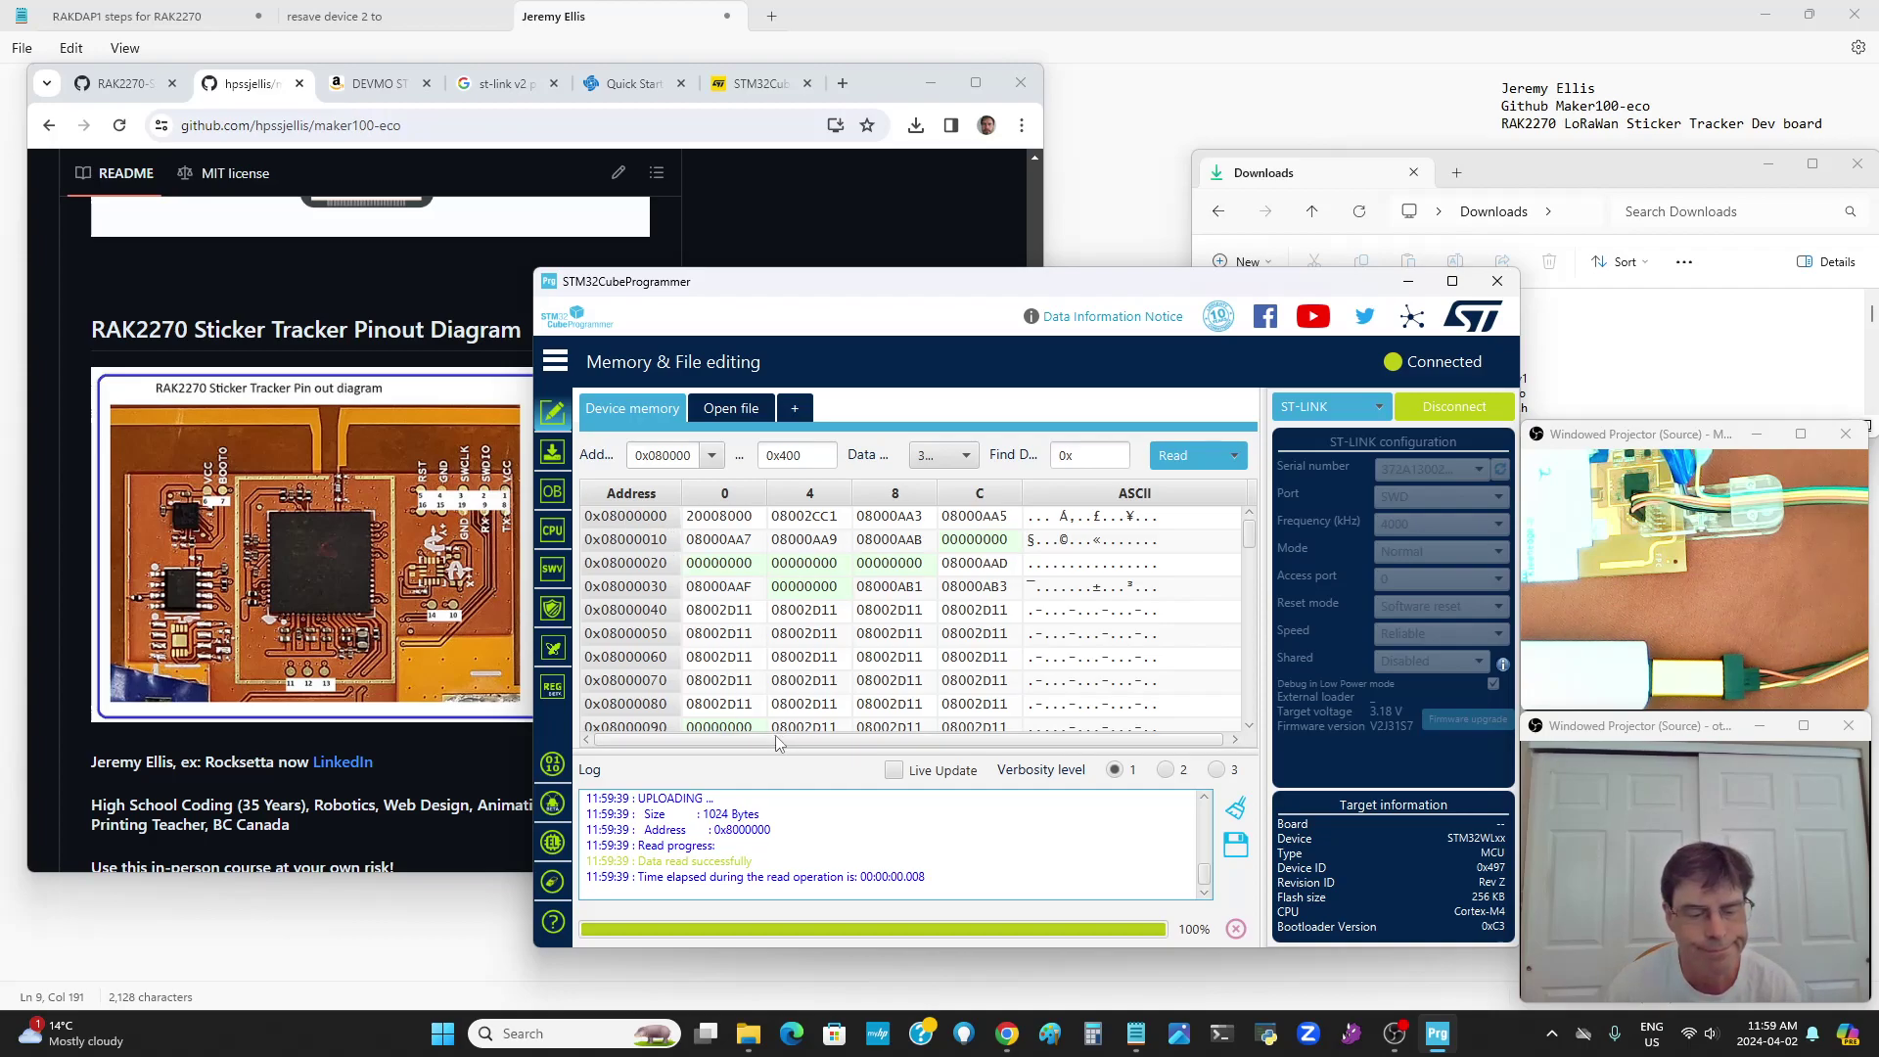
Load RAK2270.v1.0.0.RC6.ForStandard.hex from the Downloads folder into STM32CubeProgrammer
left_click(1644, 335)
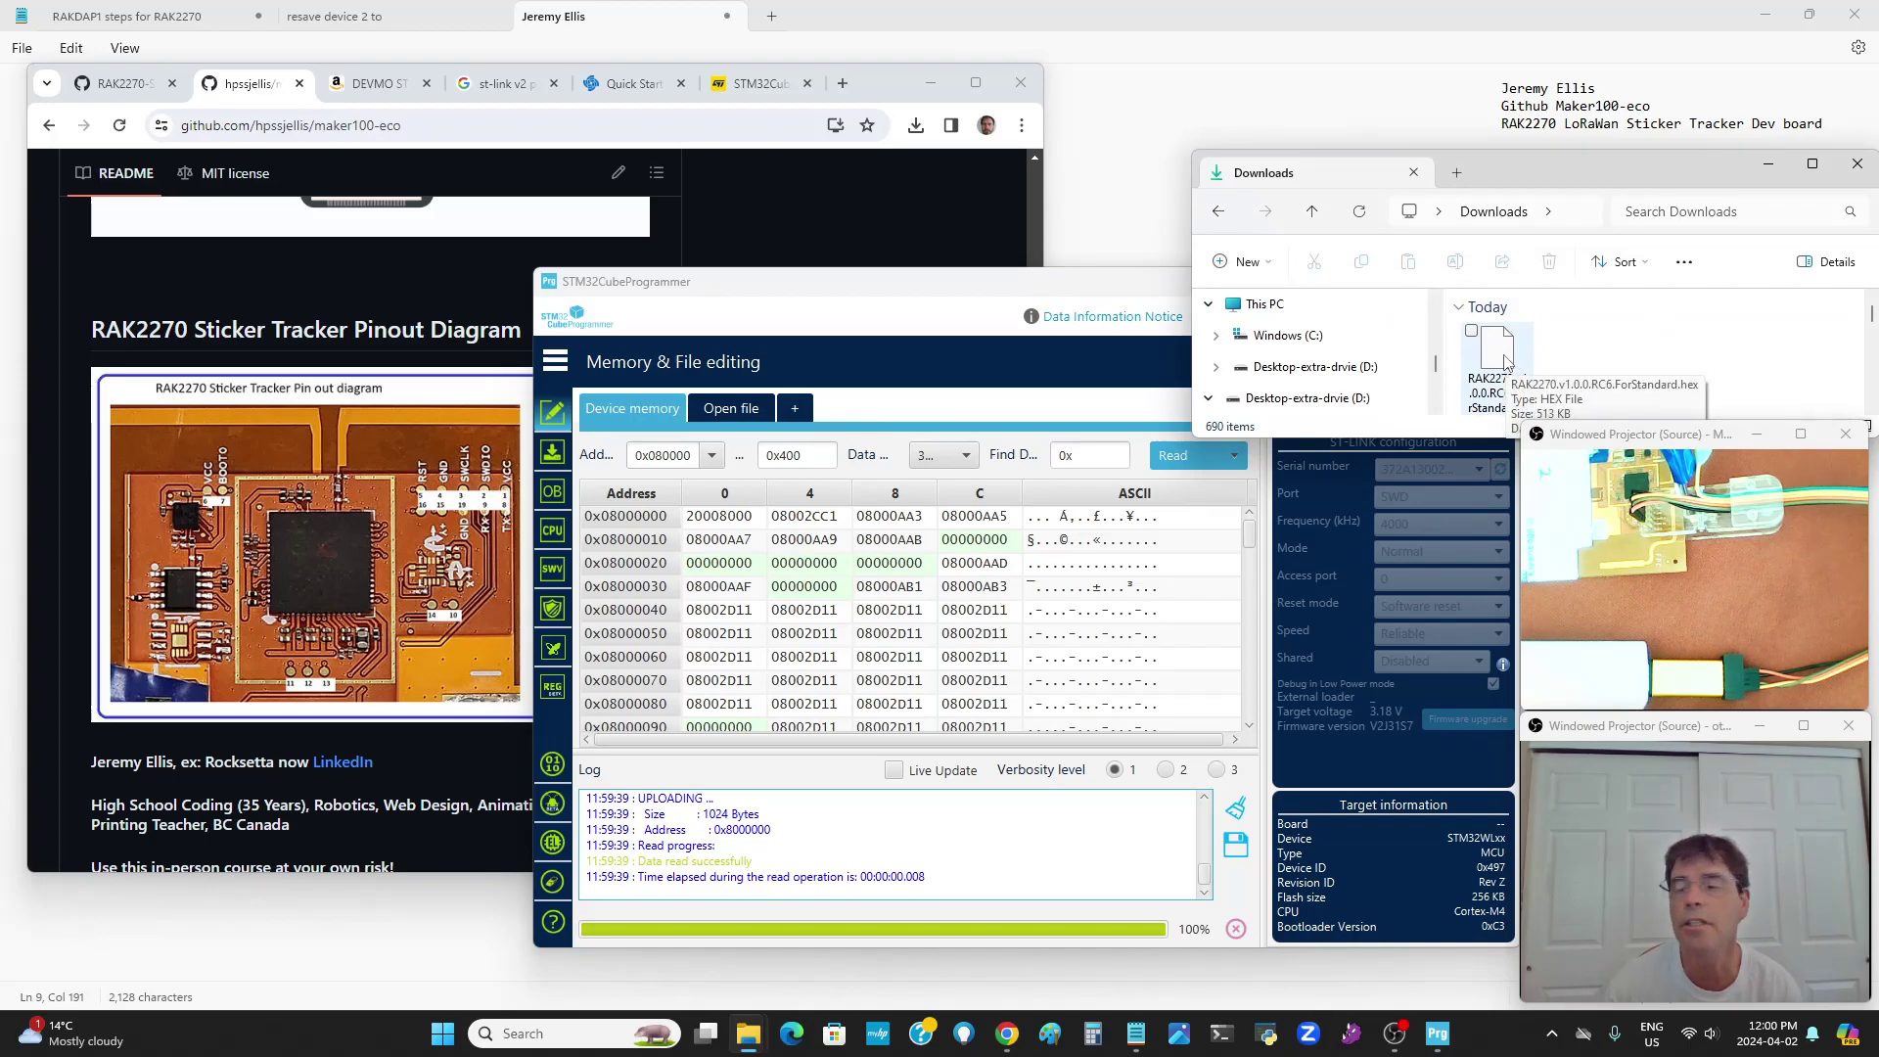
left_click_drag(1505, 362, 758, 413)
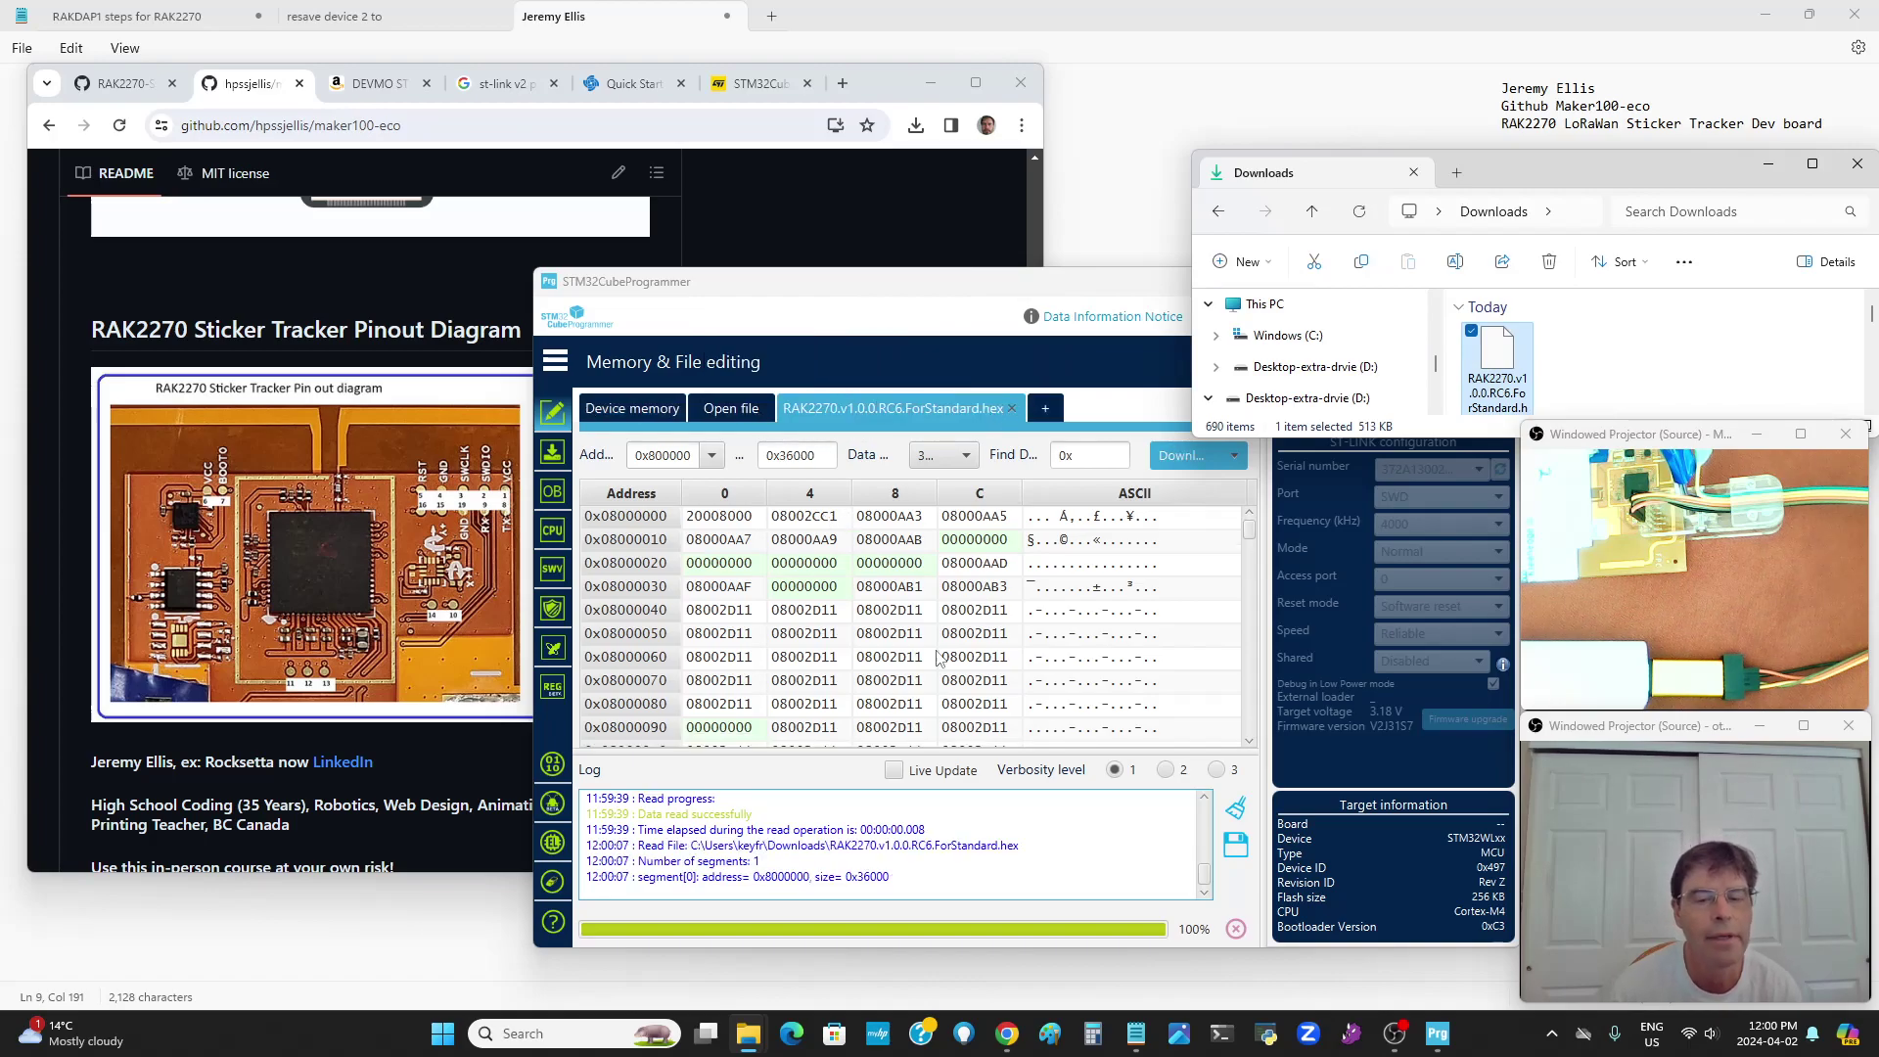
left_click(920, 405)
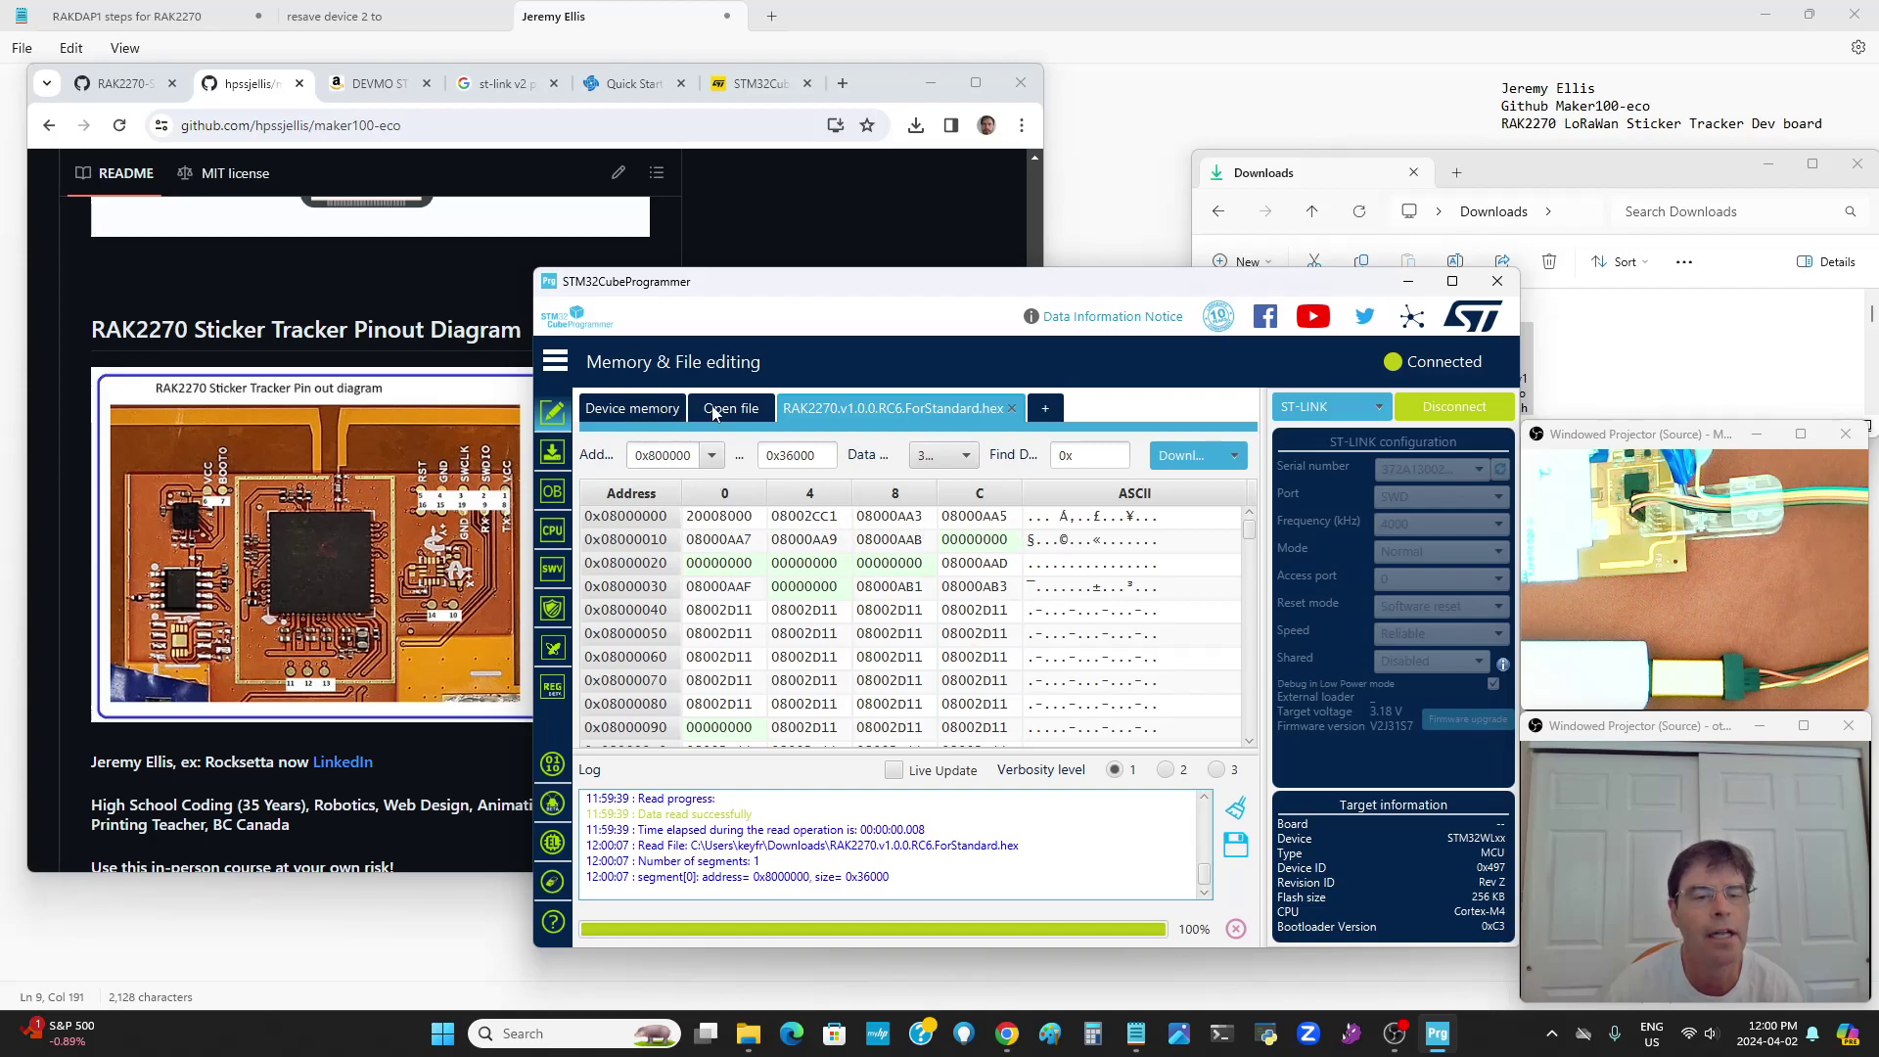
Compare the device memory with the loaded RAK2270.v1.0.0.RC6.ForStandard.hex and flash that file to the board
left_click(644, 408)
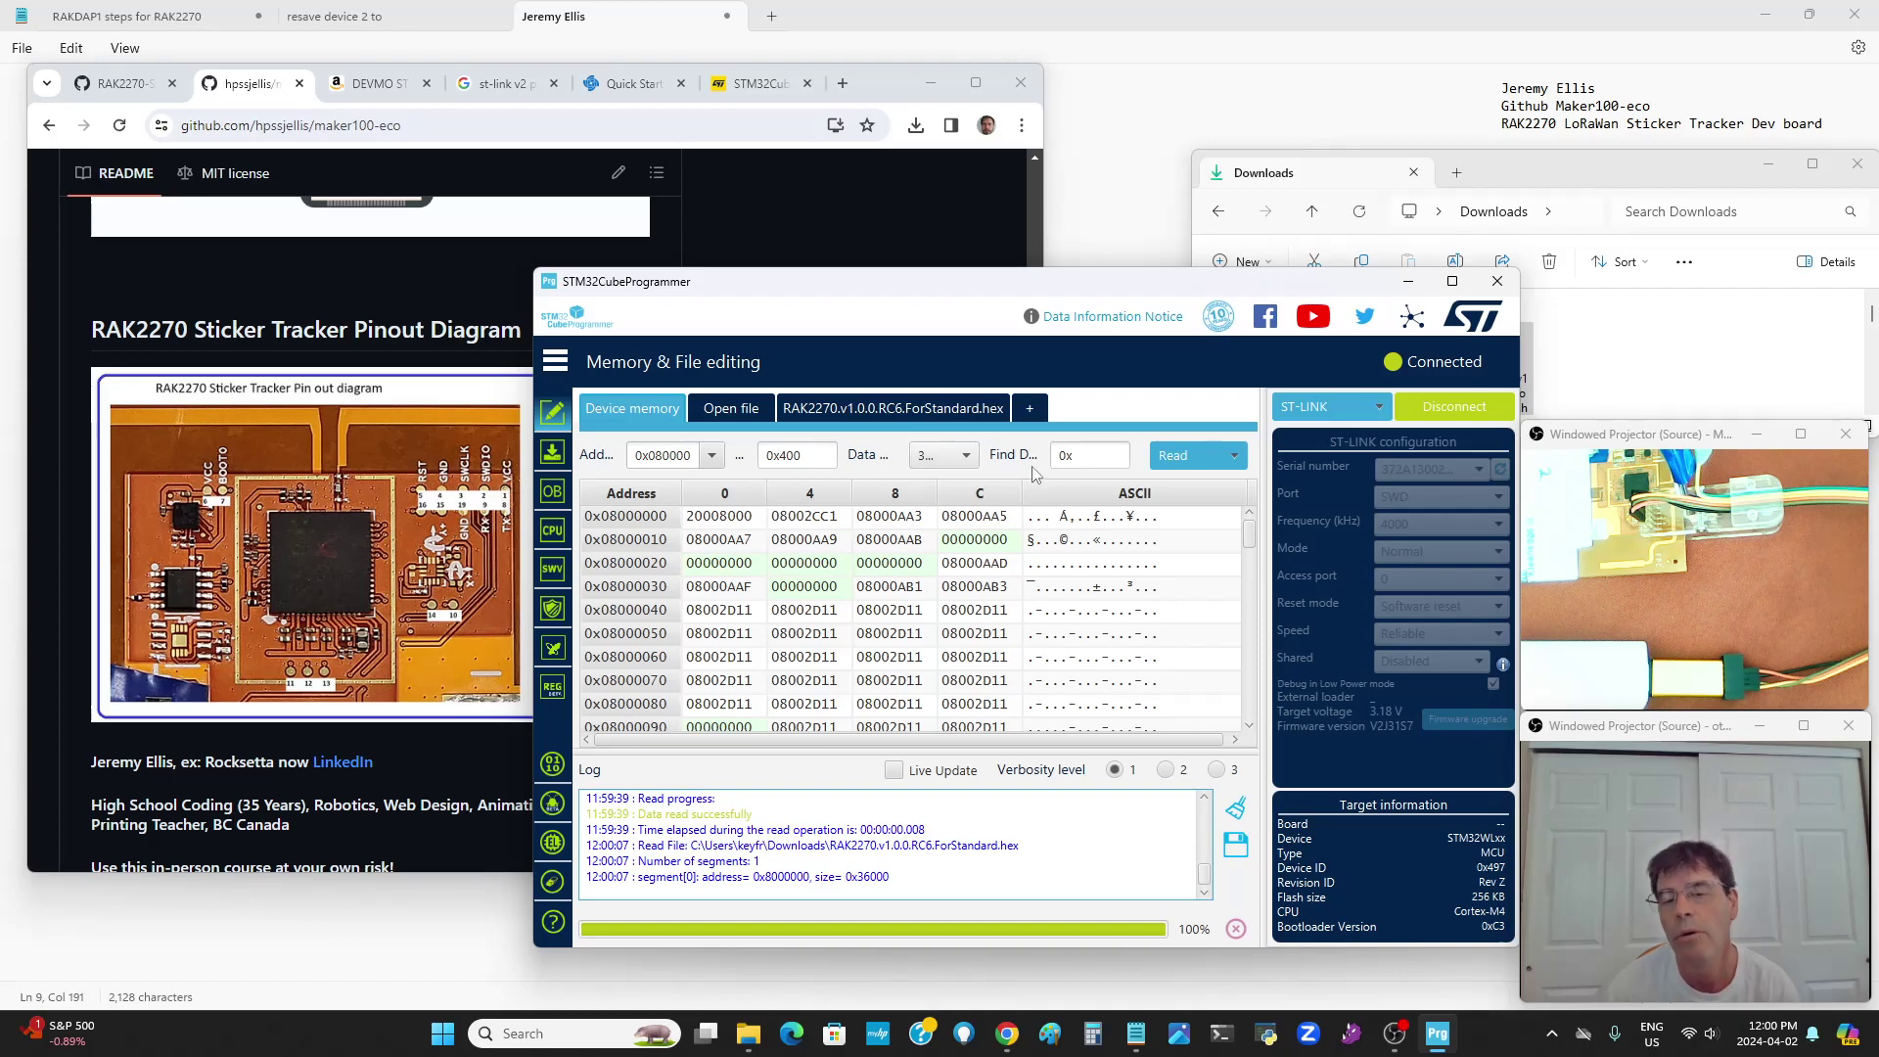
left_click(933, 409)
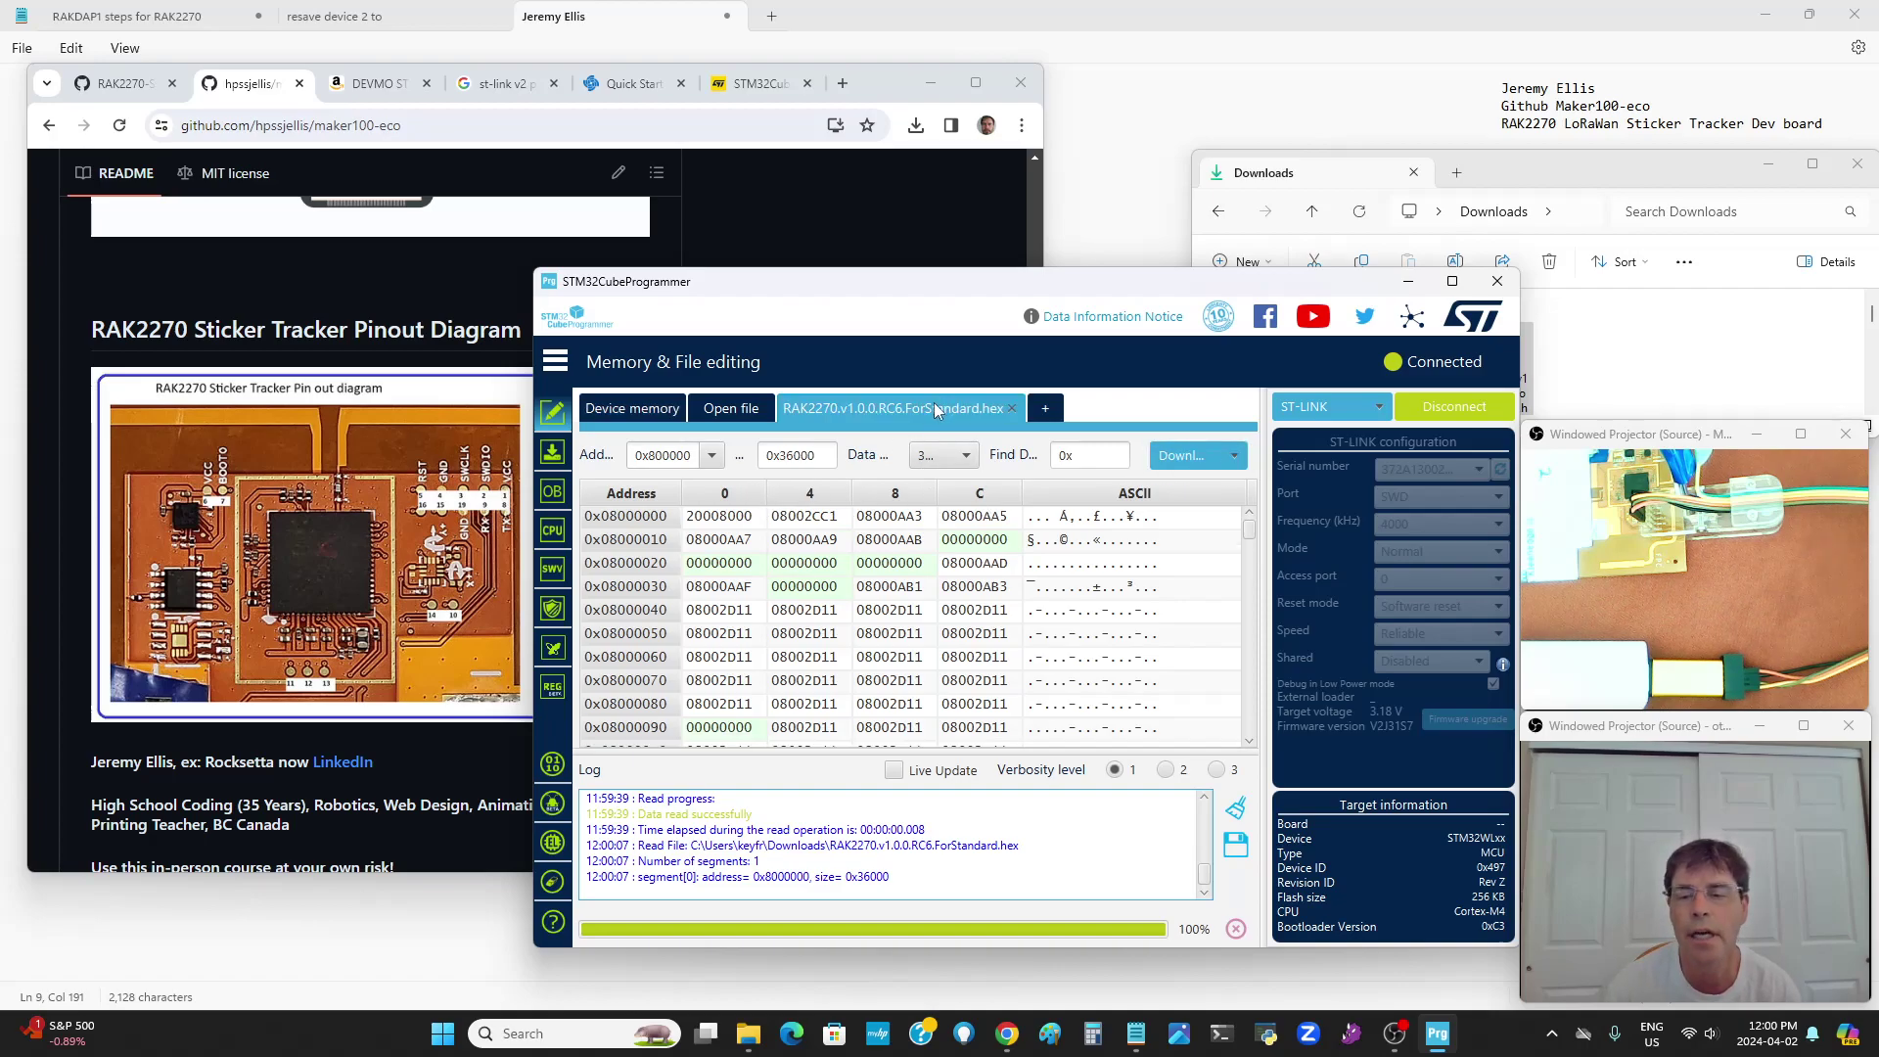
left_click(607, 408)
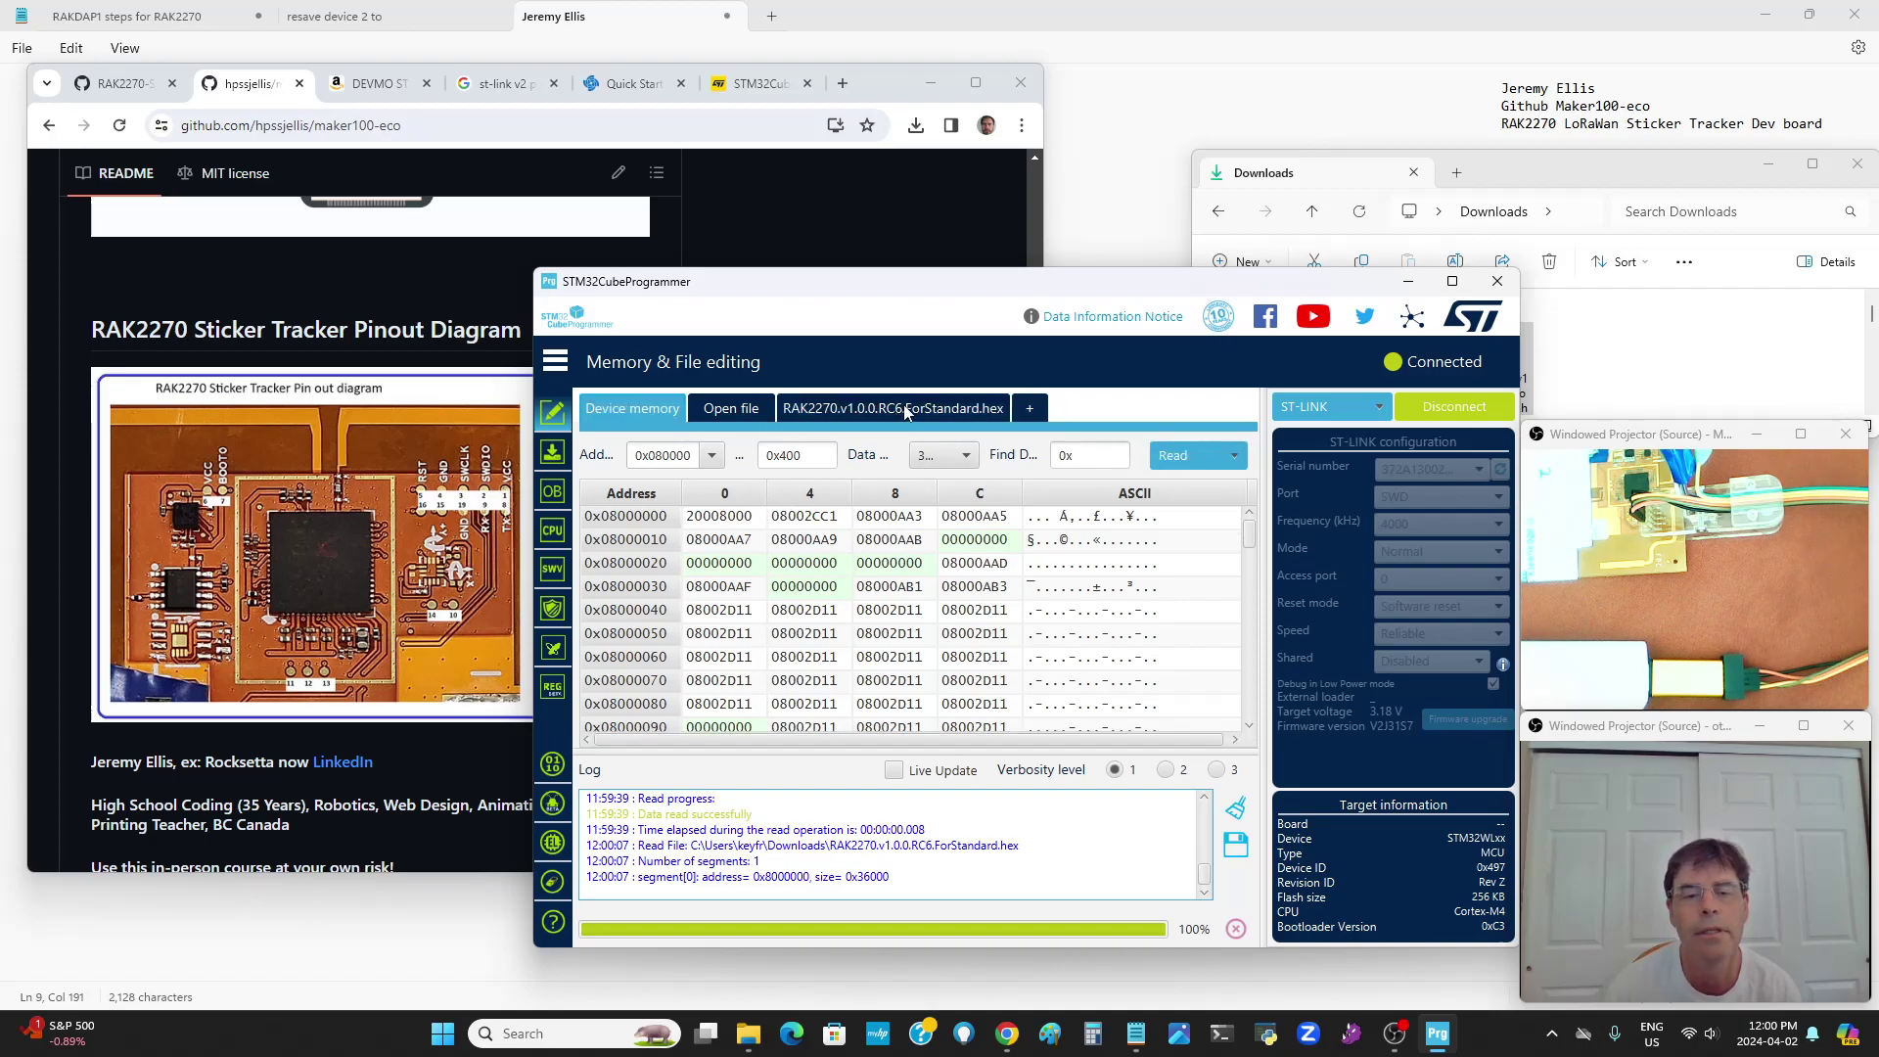
left_click(901, 408)
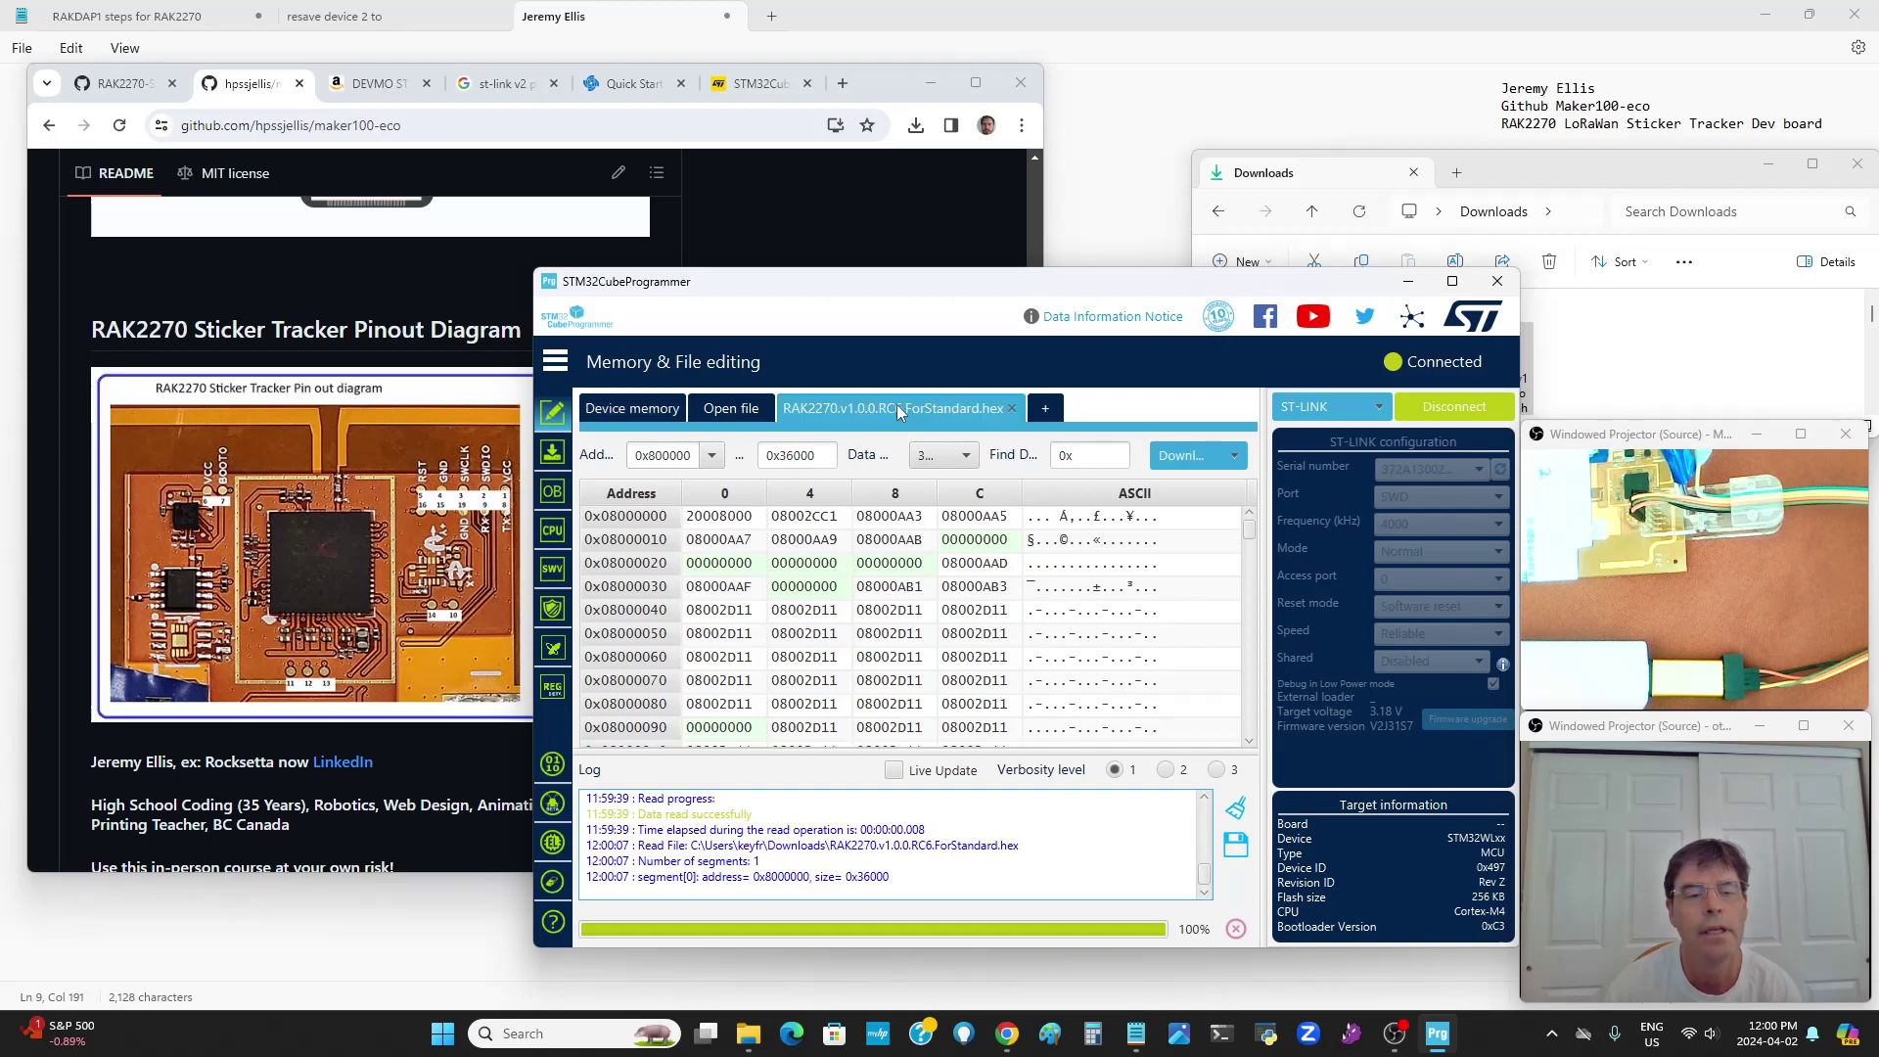
left_click(1182, 456)
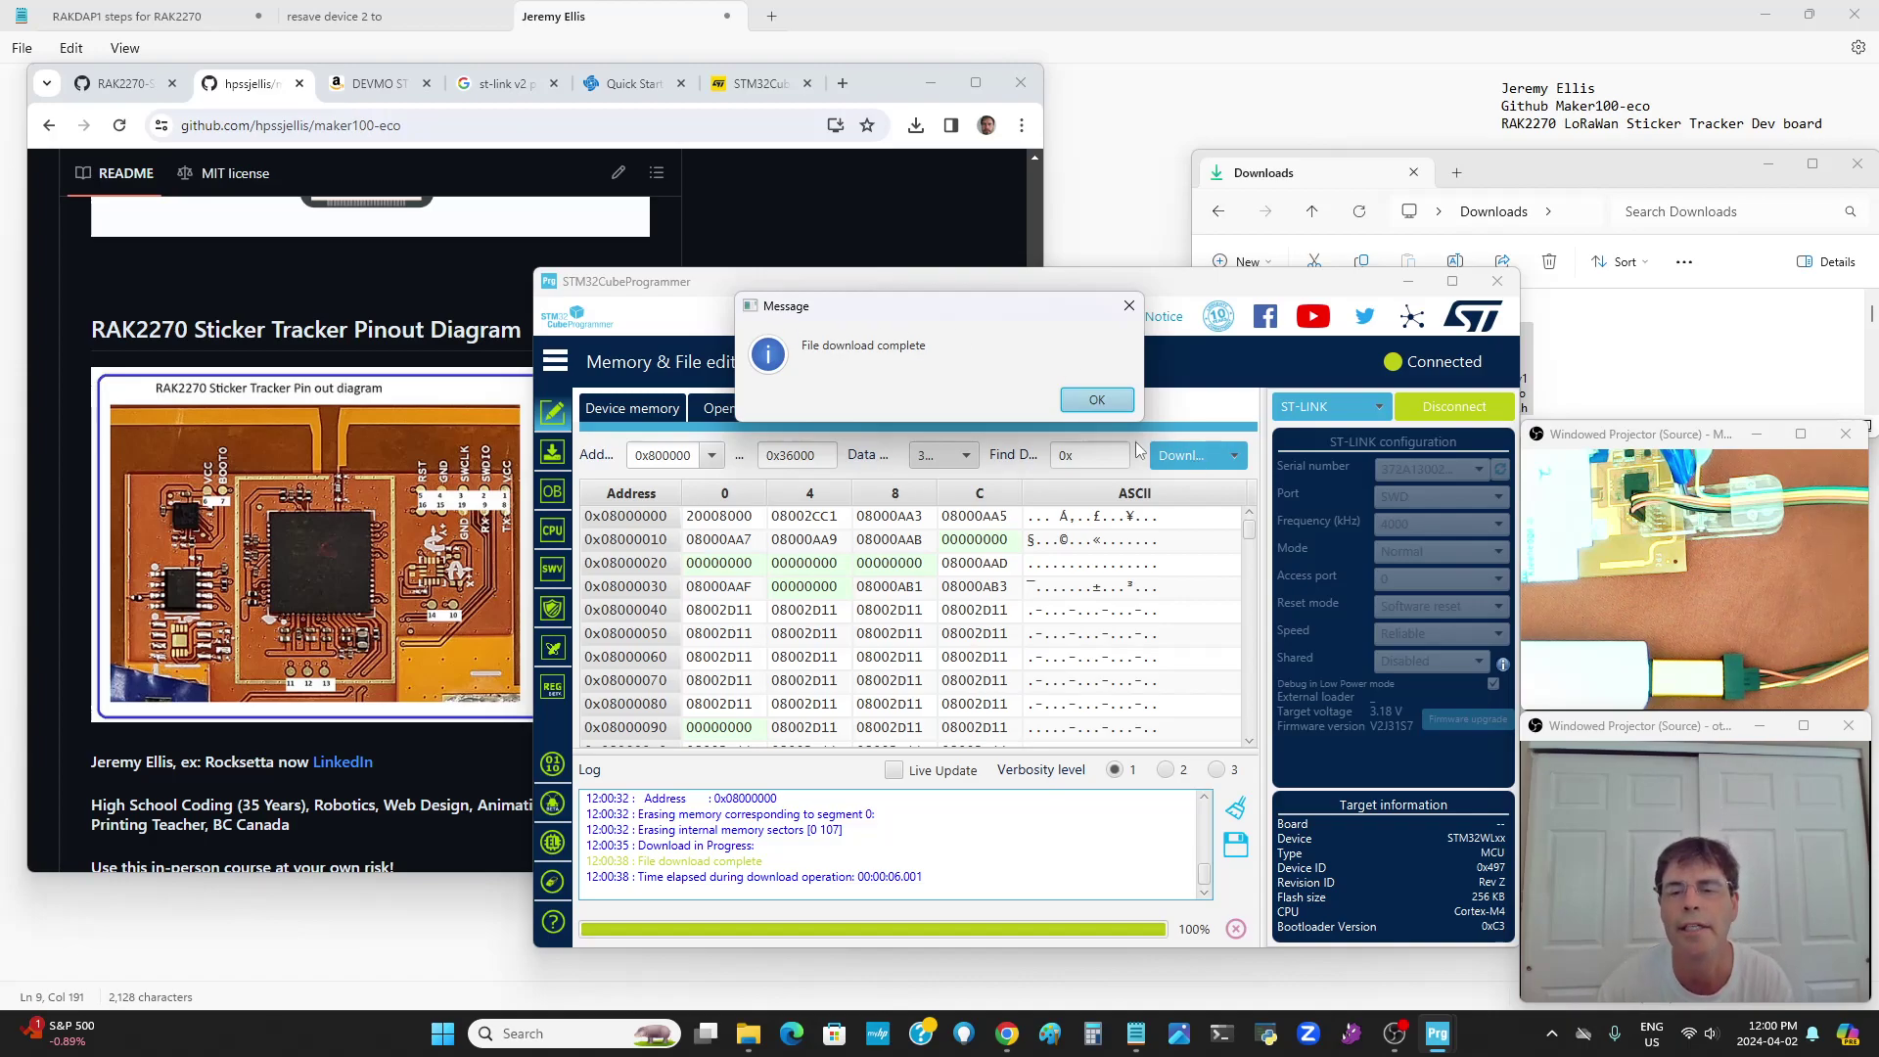
left_click(1099, 397)
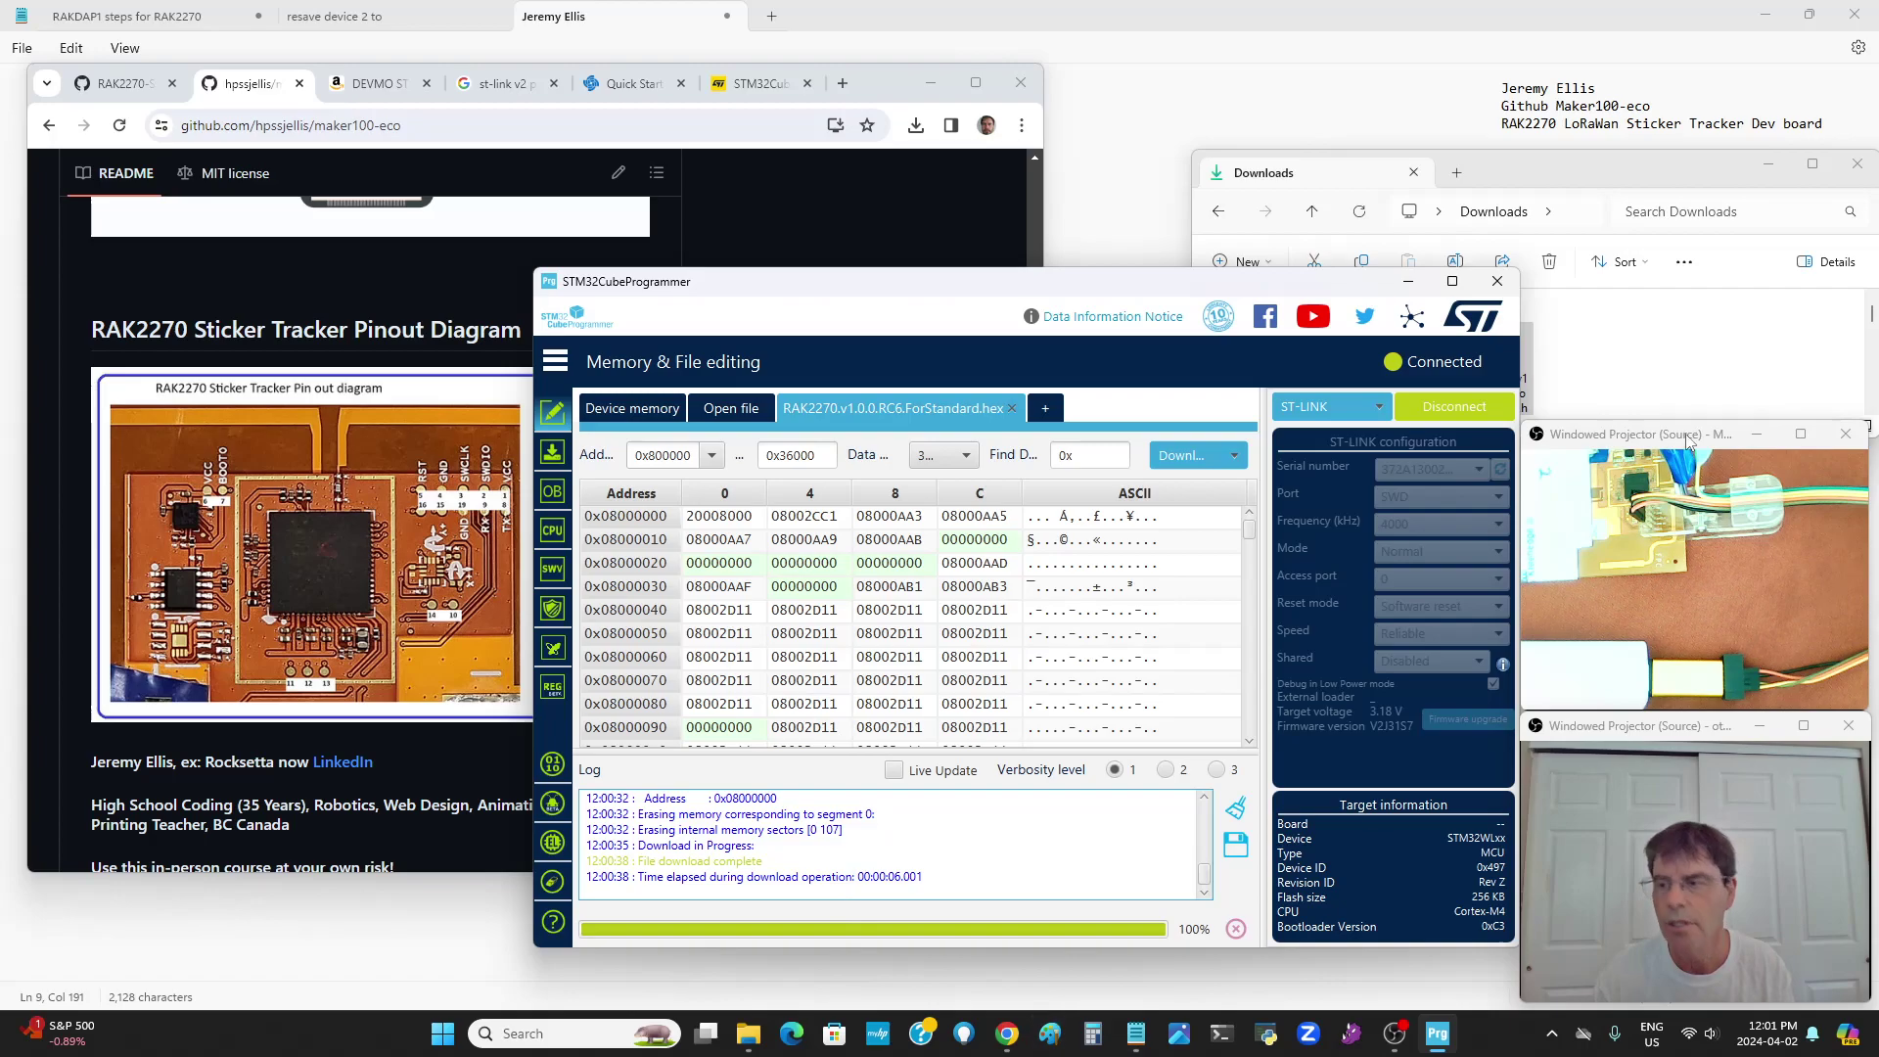
left_click(1696, 288)
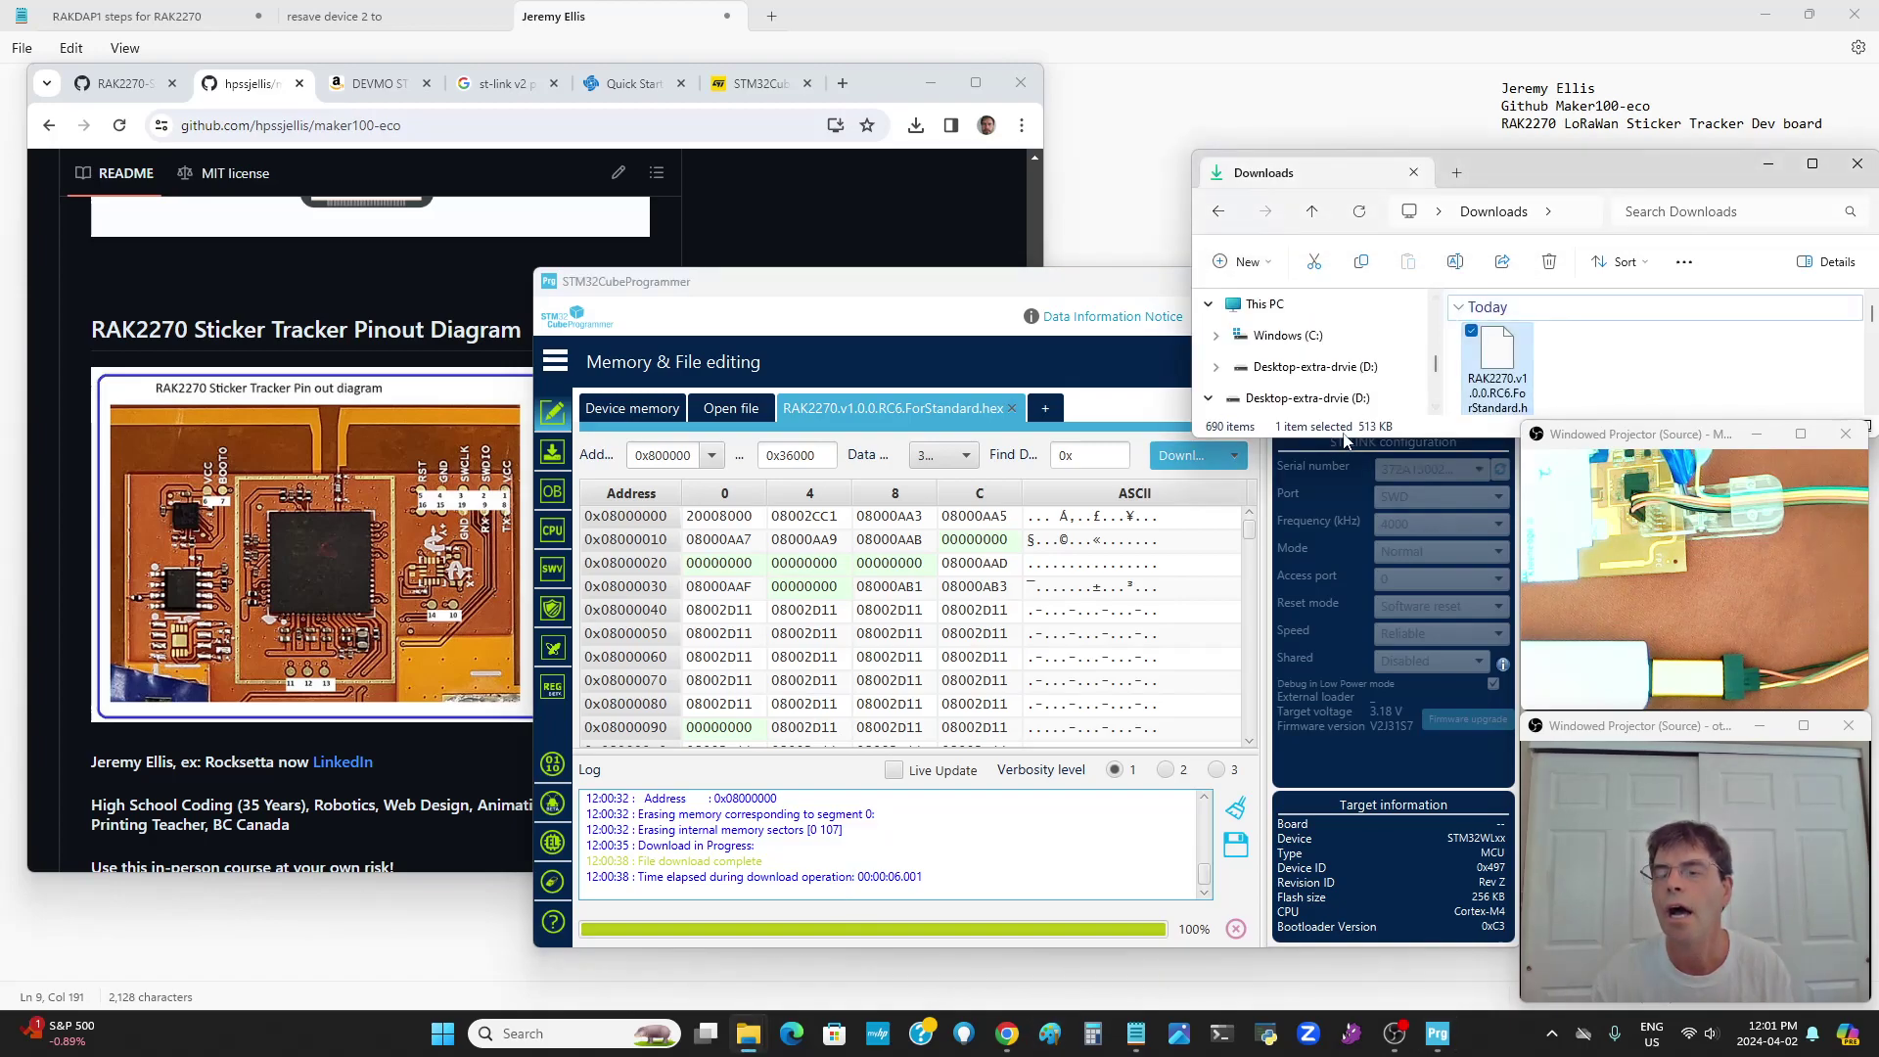
left_click_drag(1383, 439, 1361, 577)
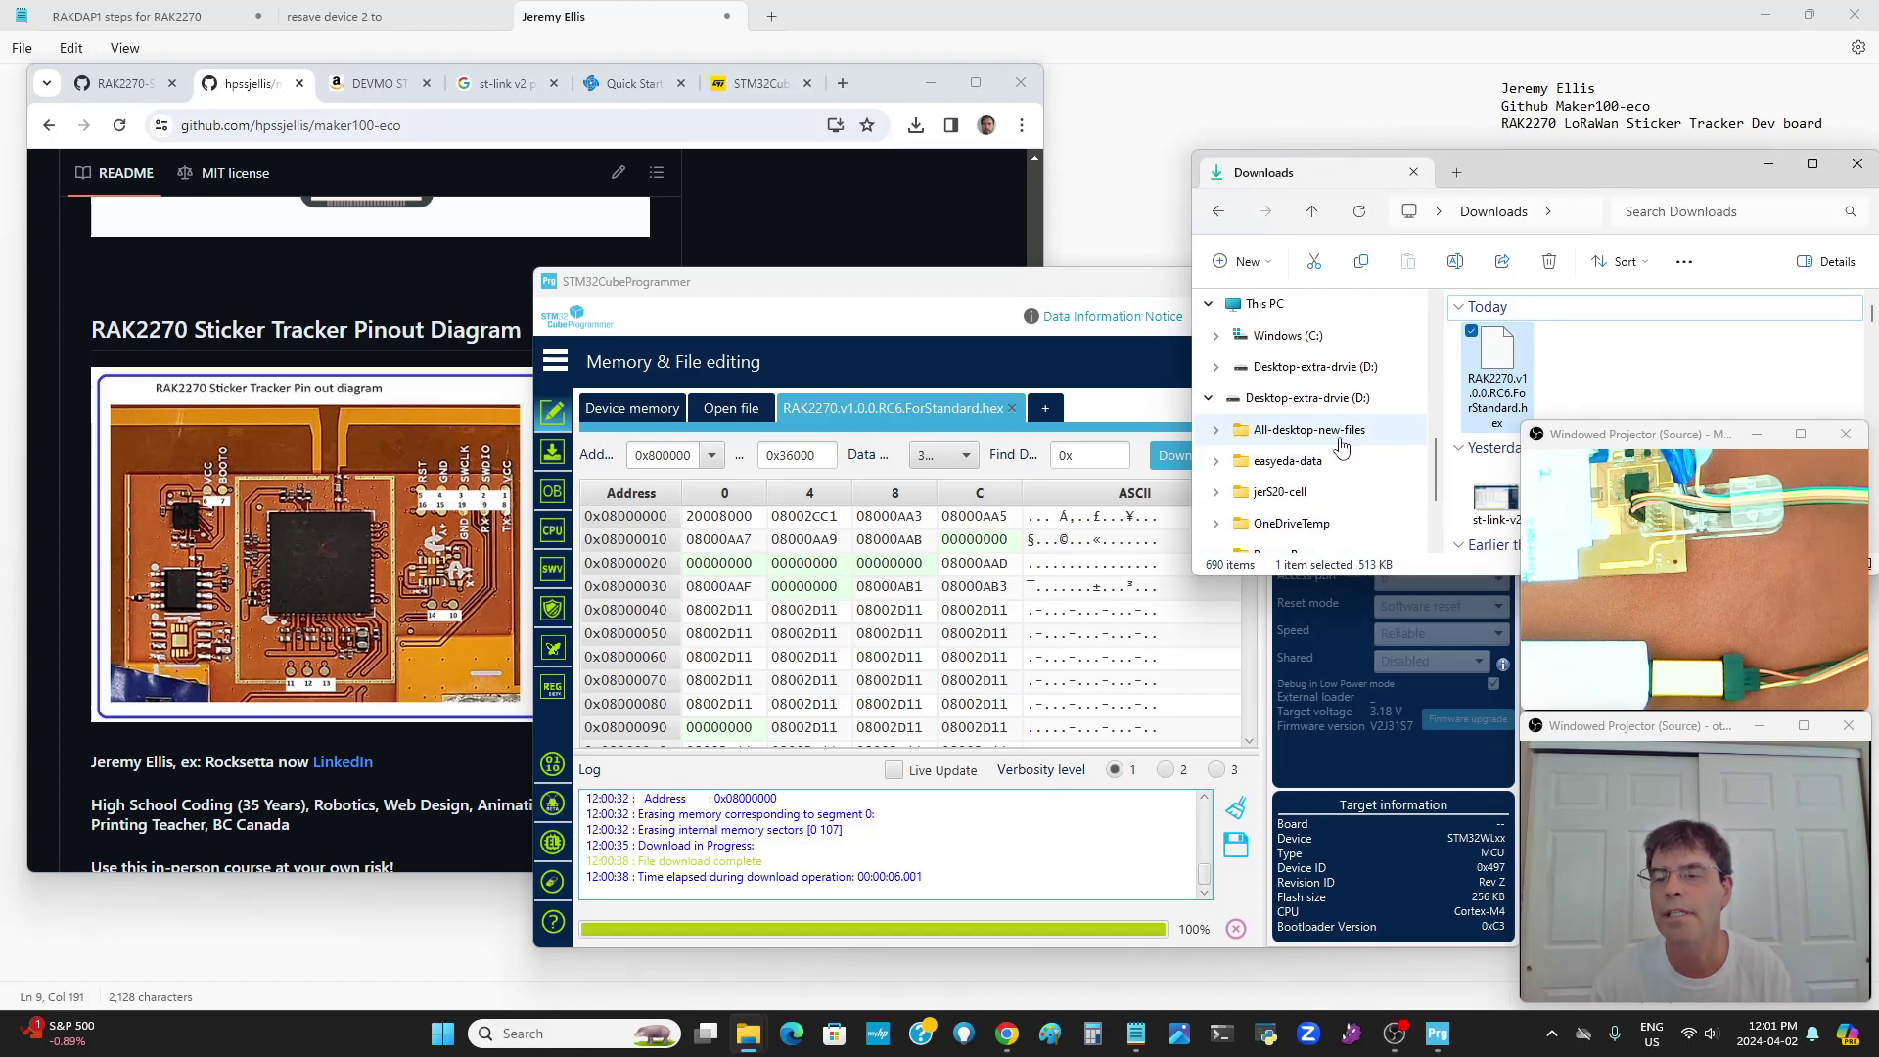
scroll(1378, 473, "down", 2)
scroll(1378, 468, "up", 6)
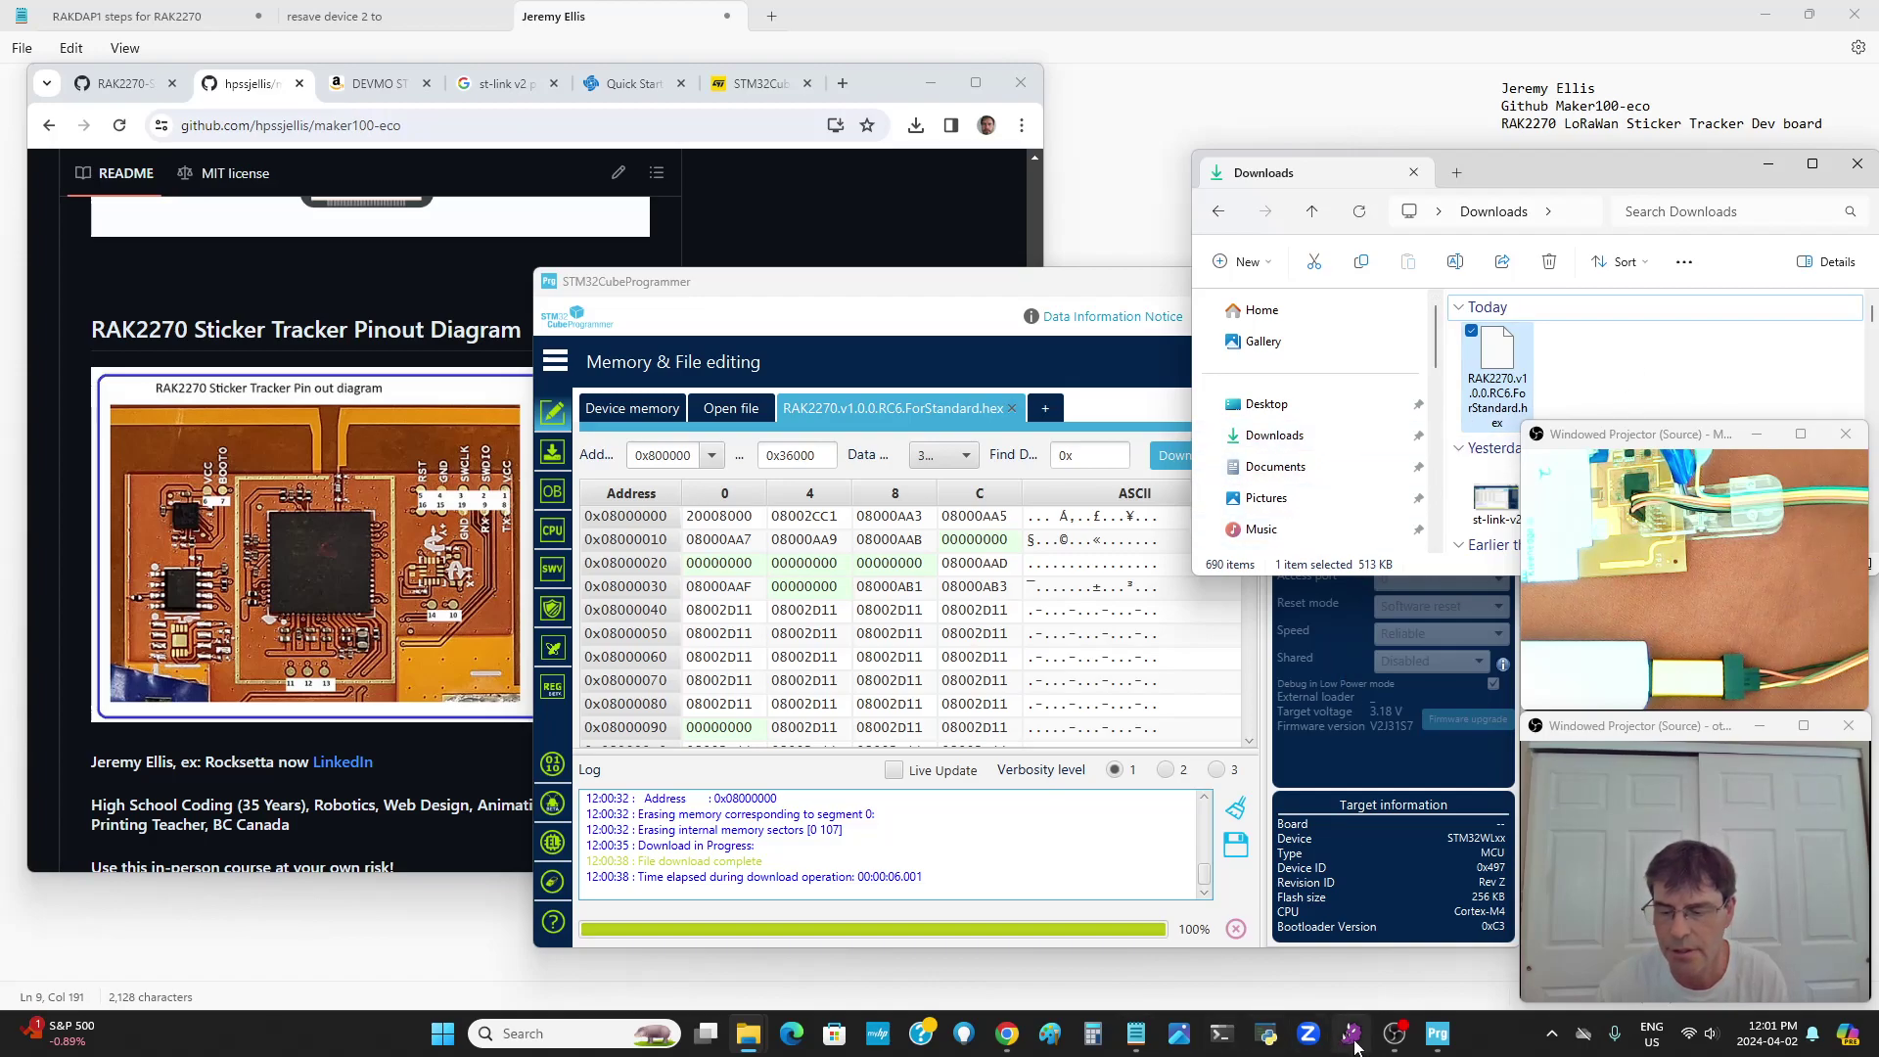
left_click_drag(1421, 577, 1435, 396)
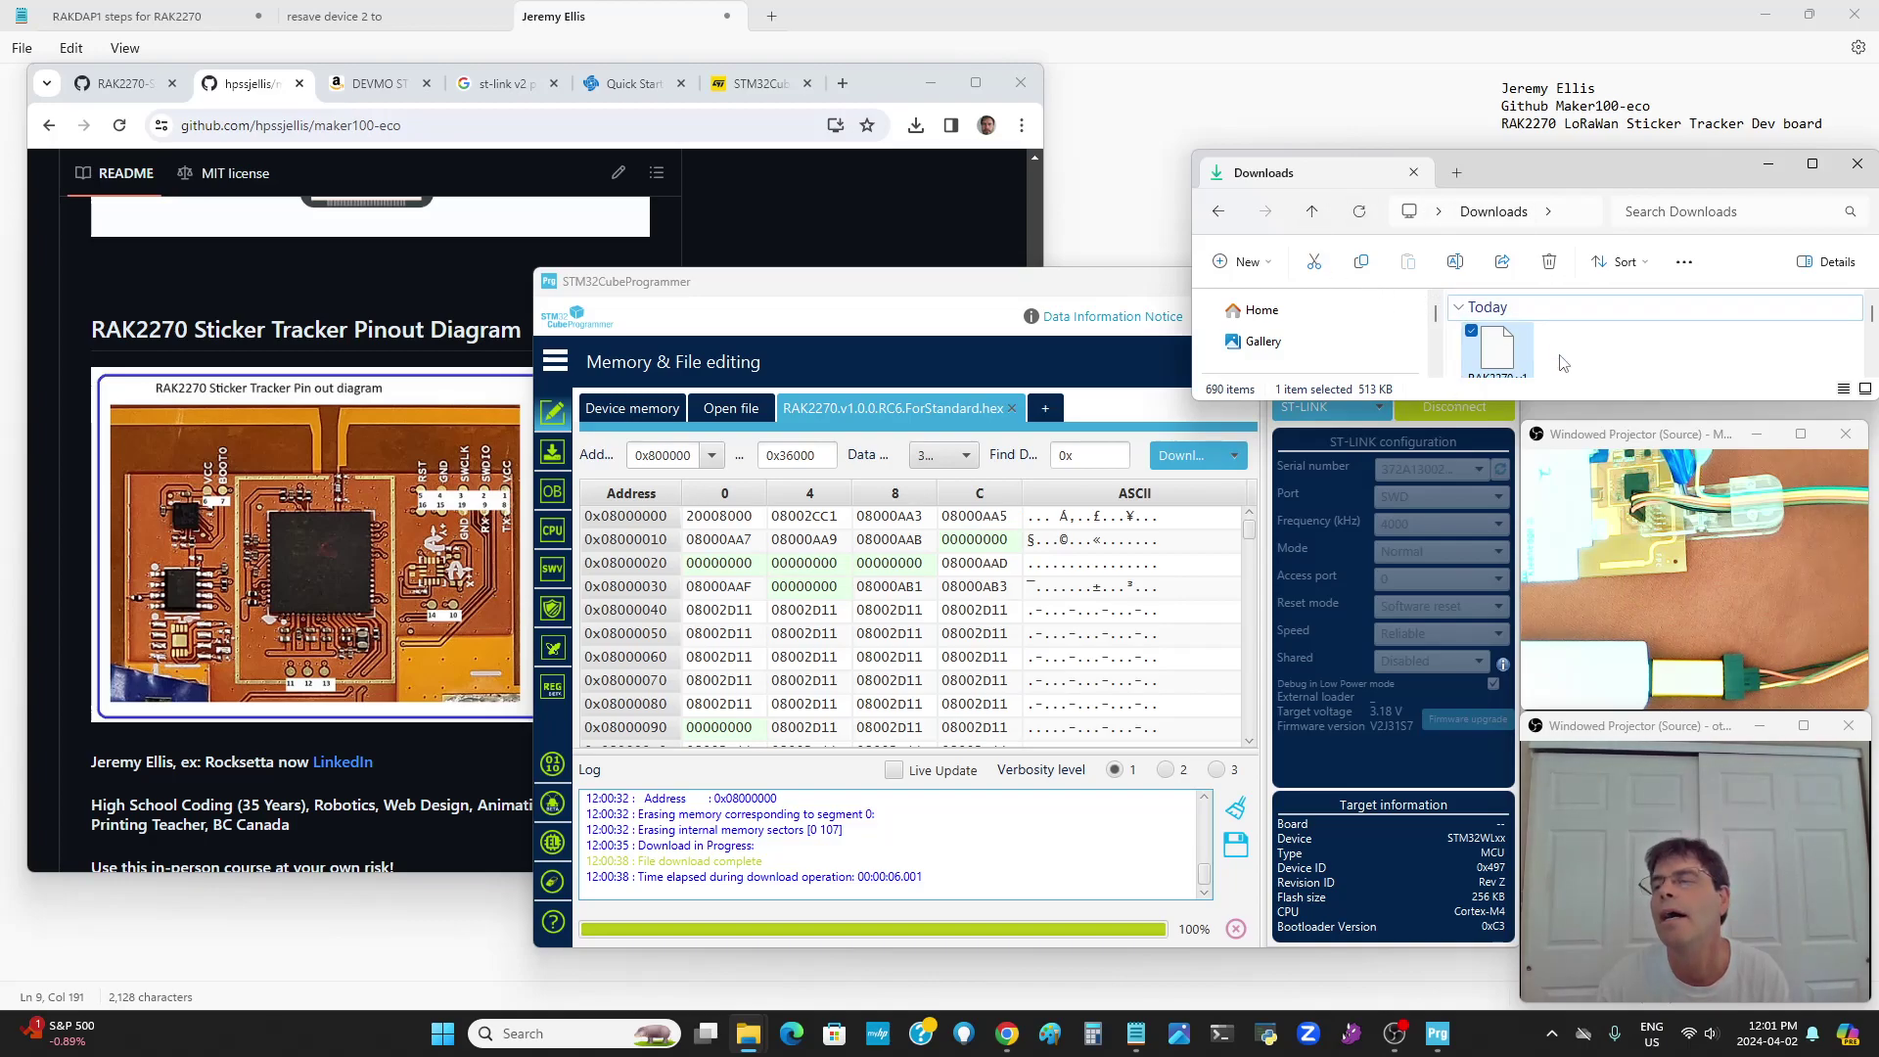
Open the RAK2270 folder inside Documents/Arduino in File Explorer
left_click(1443, 215)
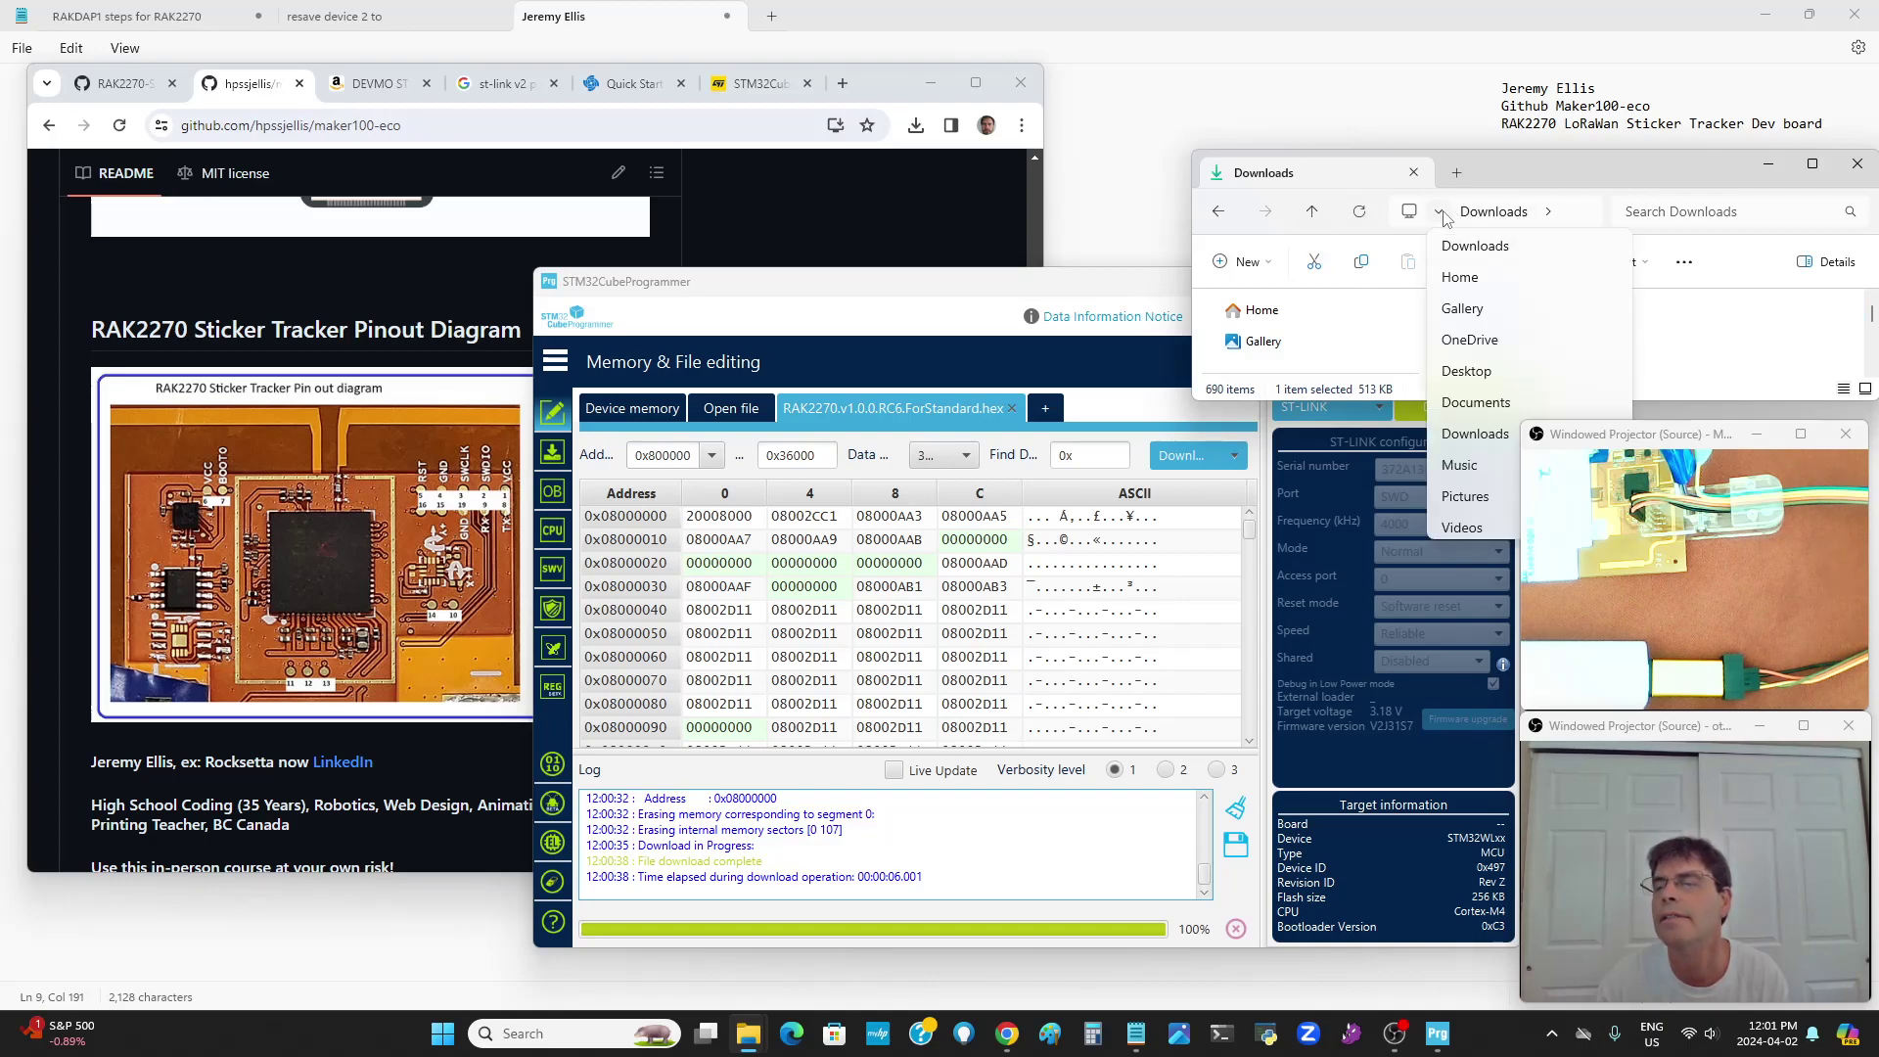
left_click(1468, 404)
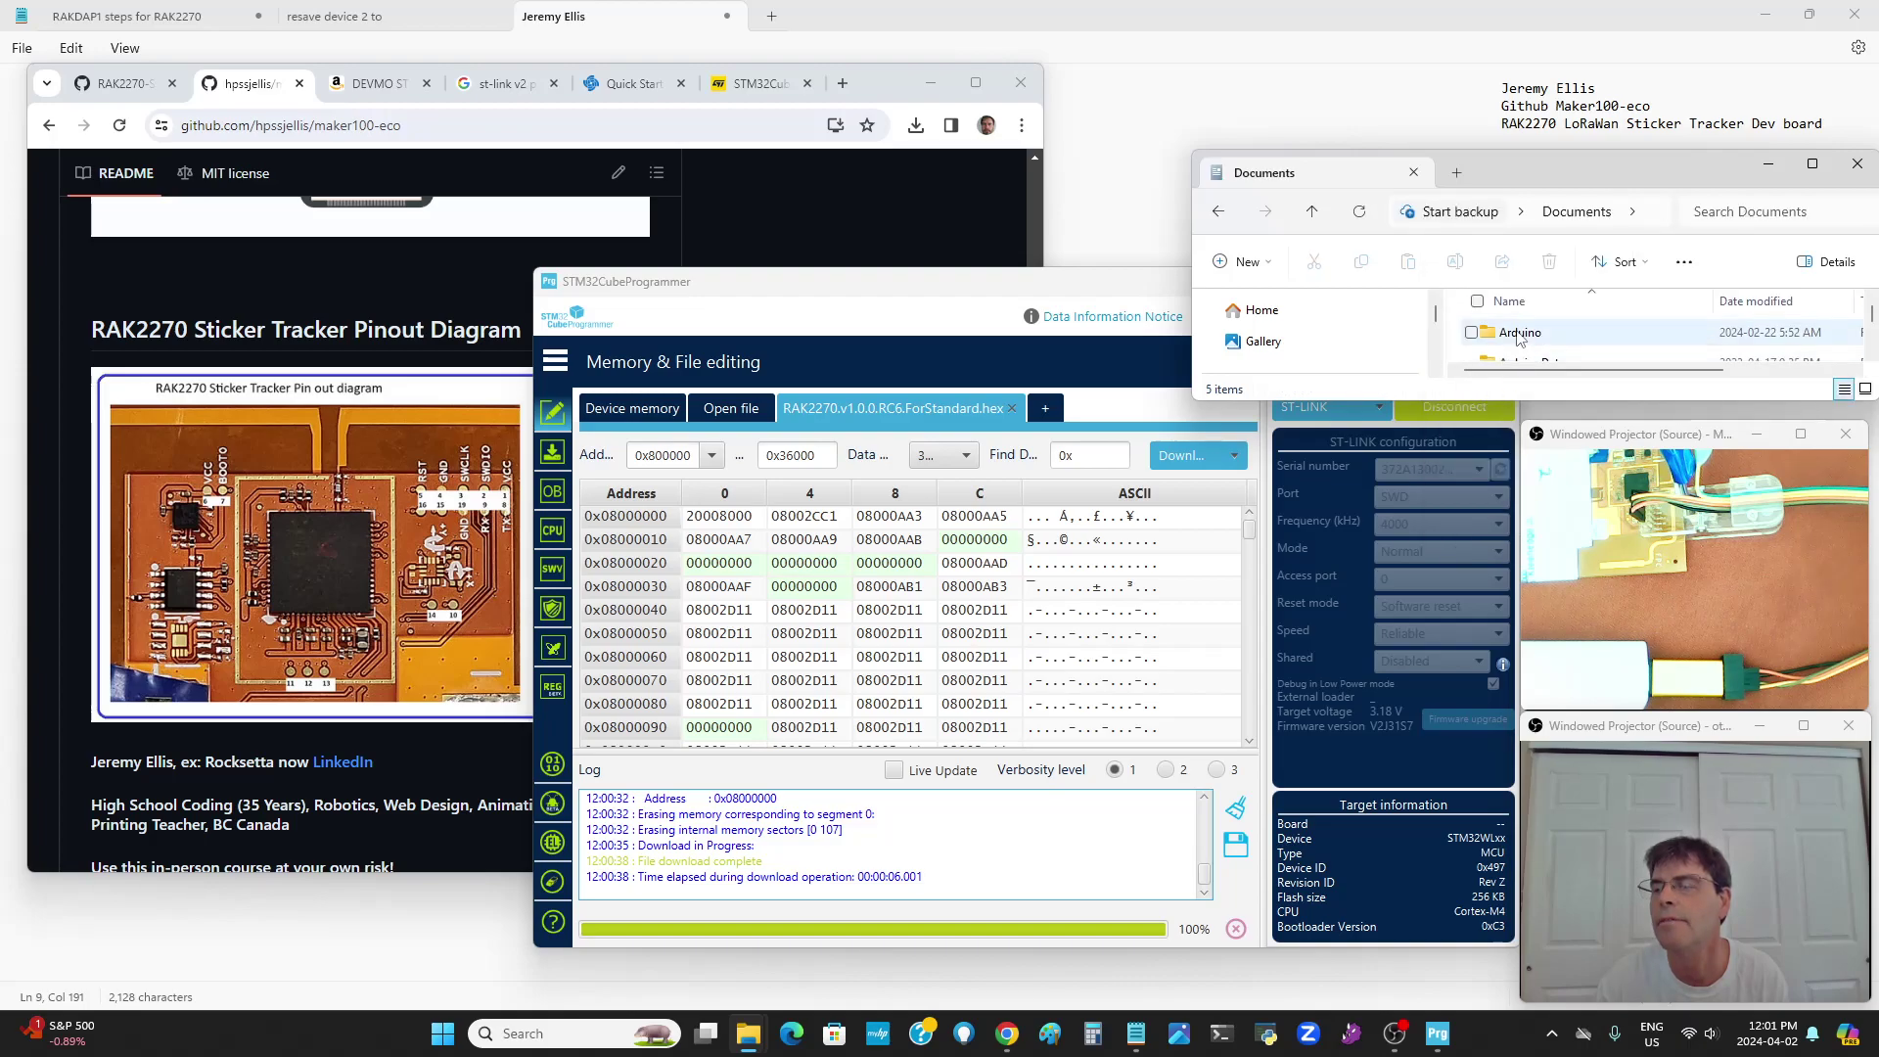
double_click(1537, 337)
scroll(1540, 343, "down", 5)
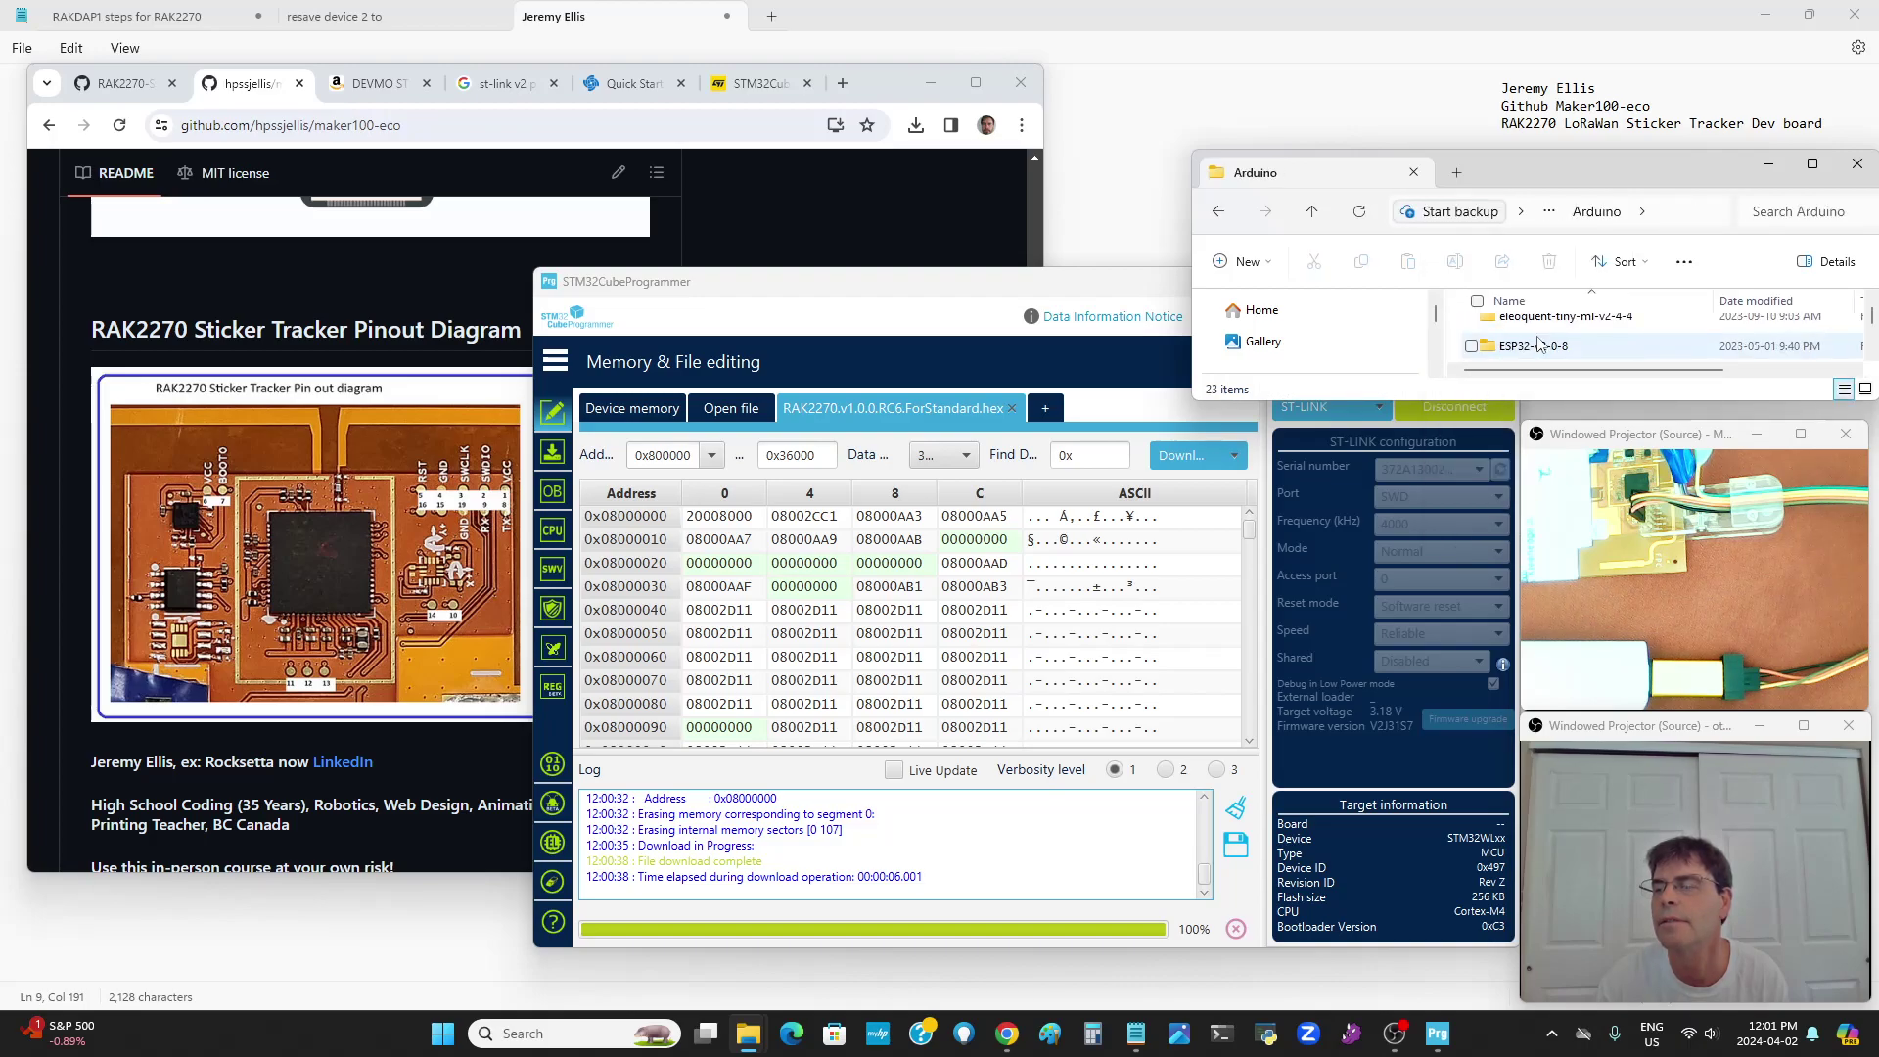
scroll(1544, 337, "down", 3)
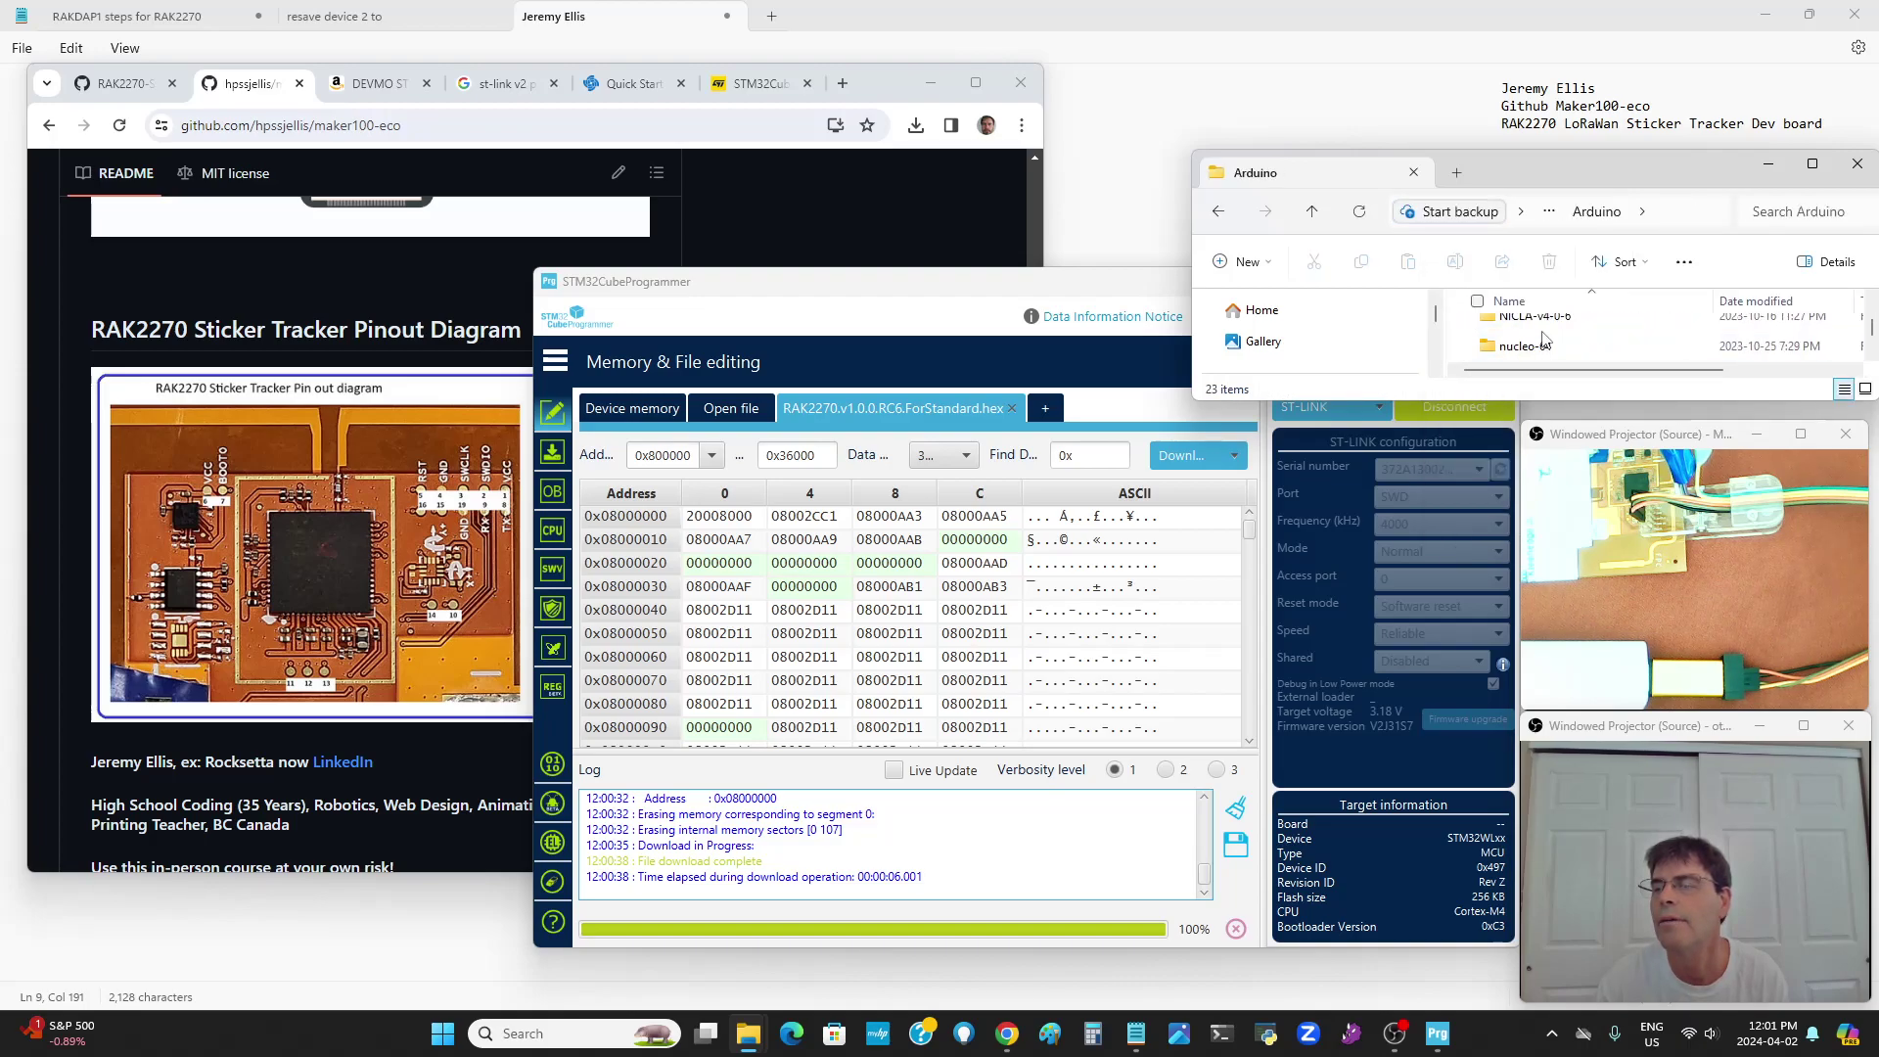
scroll(1544, 337, "down", 2)
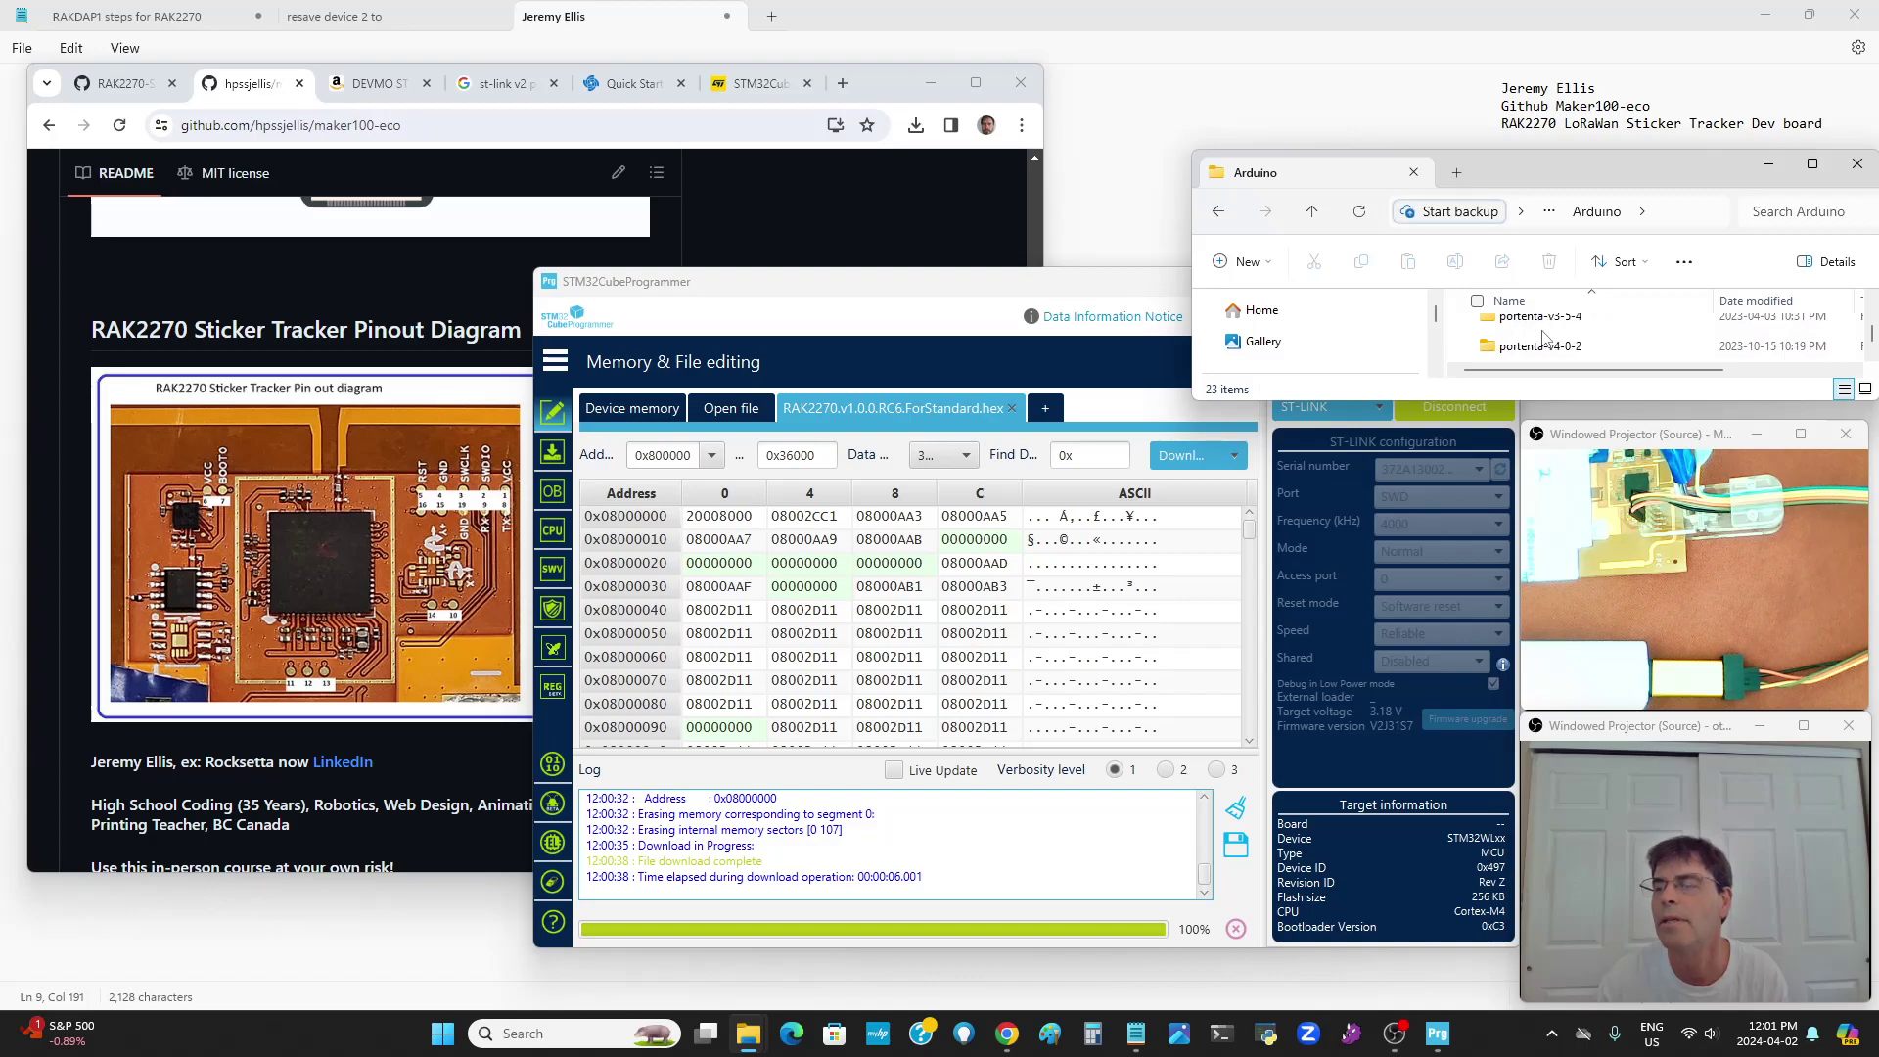
double_click(1519, 350)
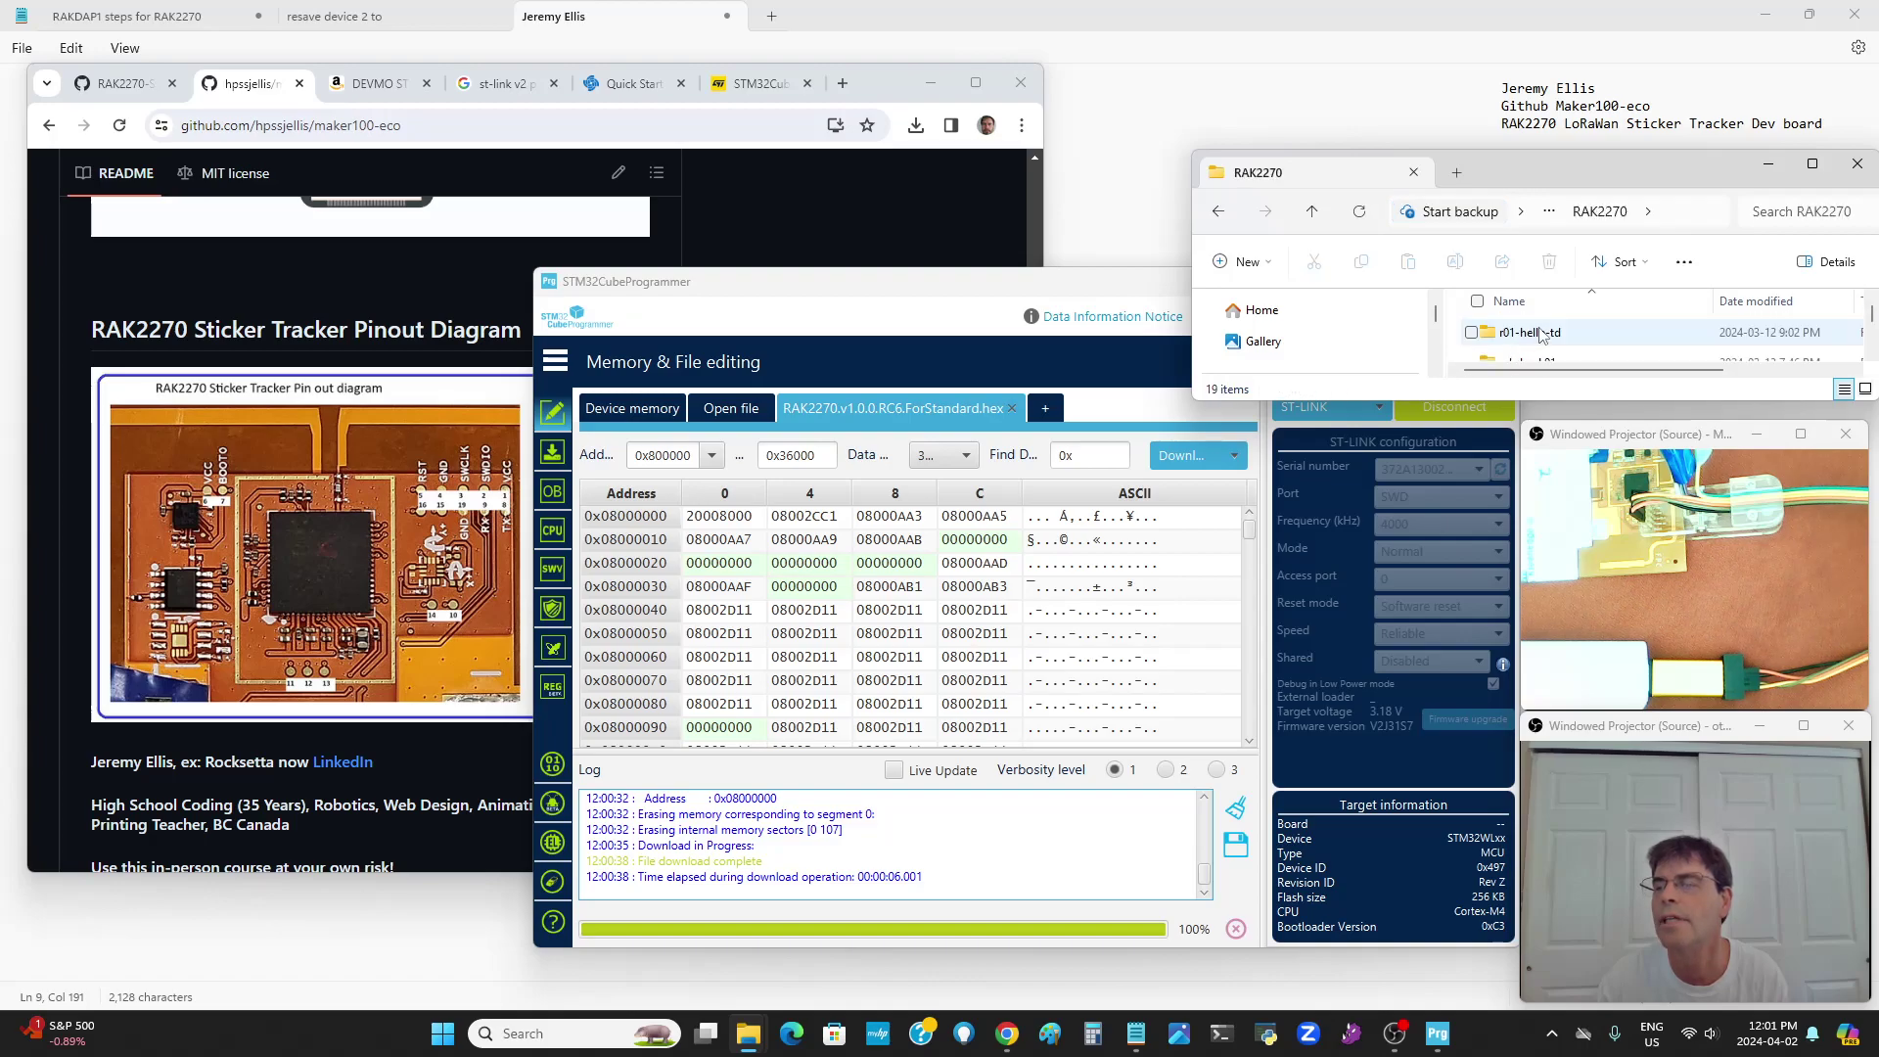
Find and open the temp03-from-firmware folder among the RAK2270 sketch folders
scroll(1546, 342, "down", 5)
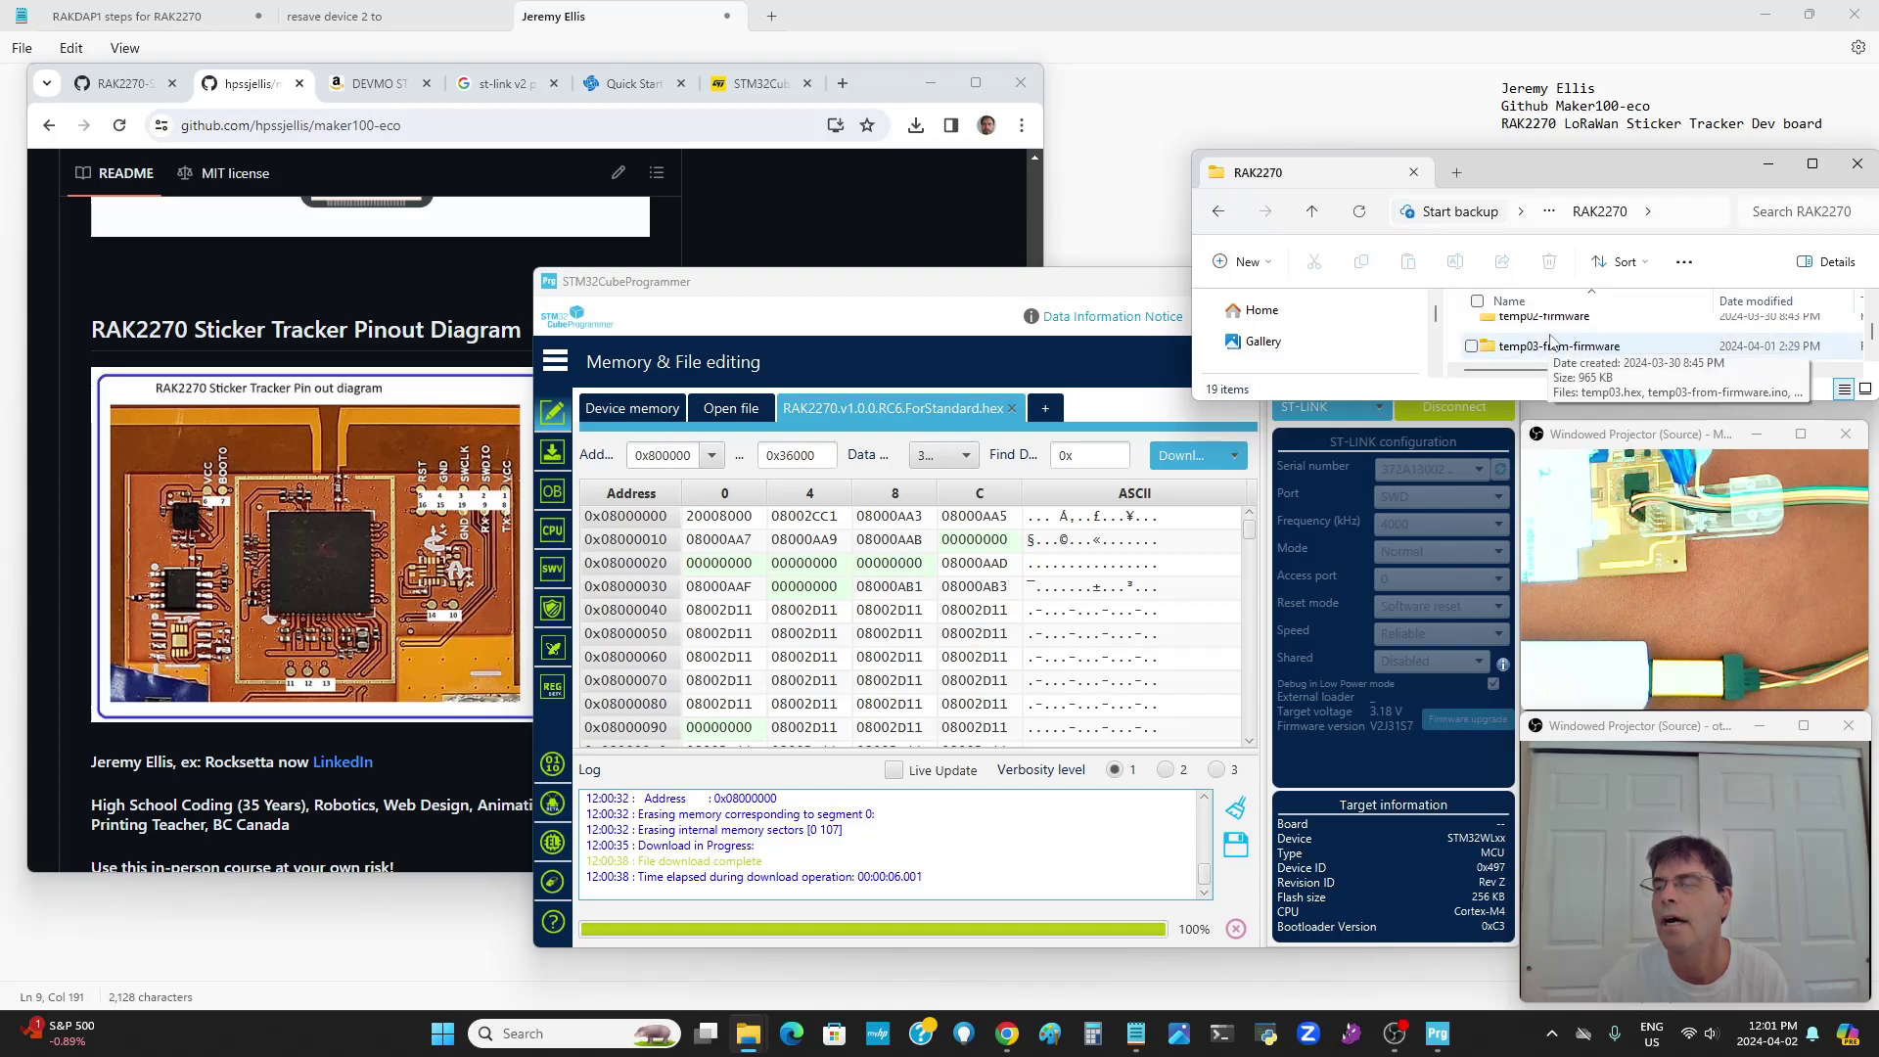
scroll(1553, 347, "down", 1)
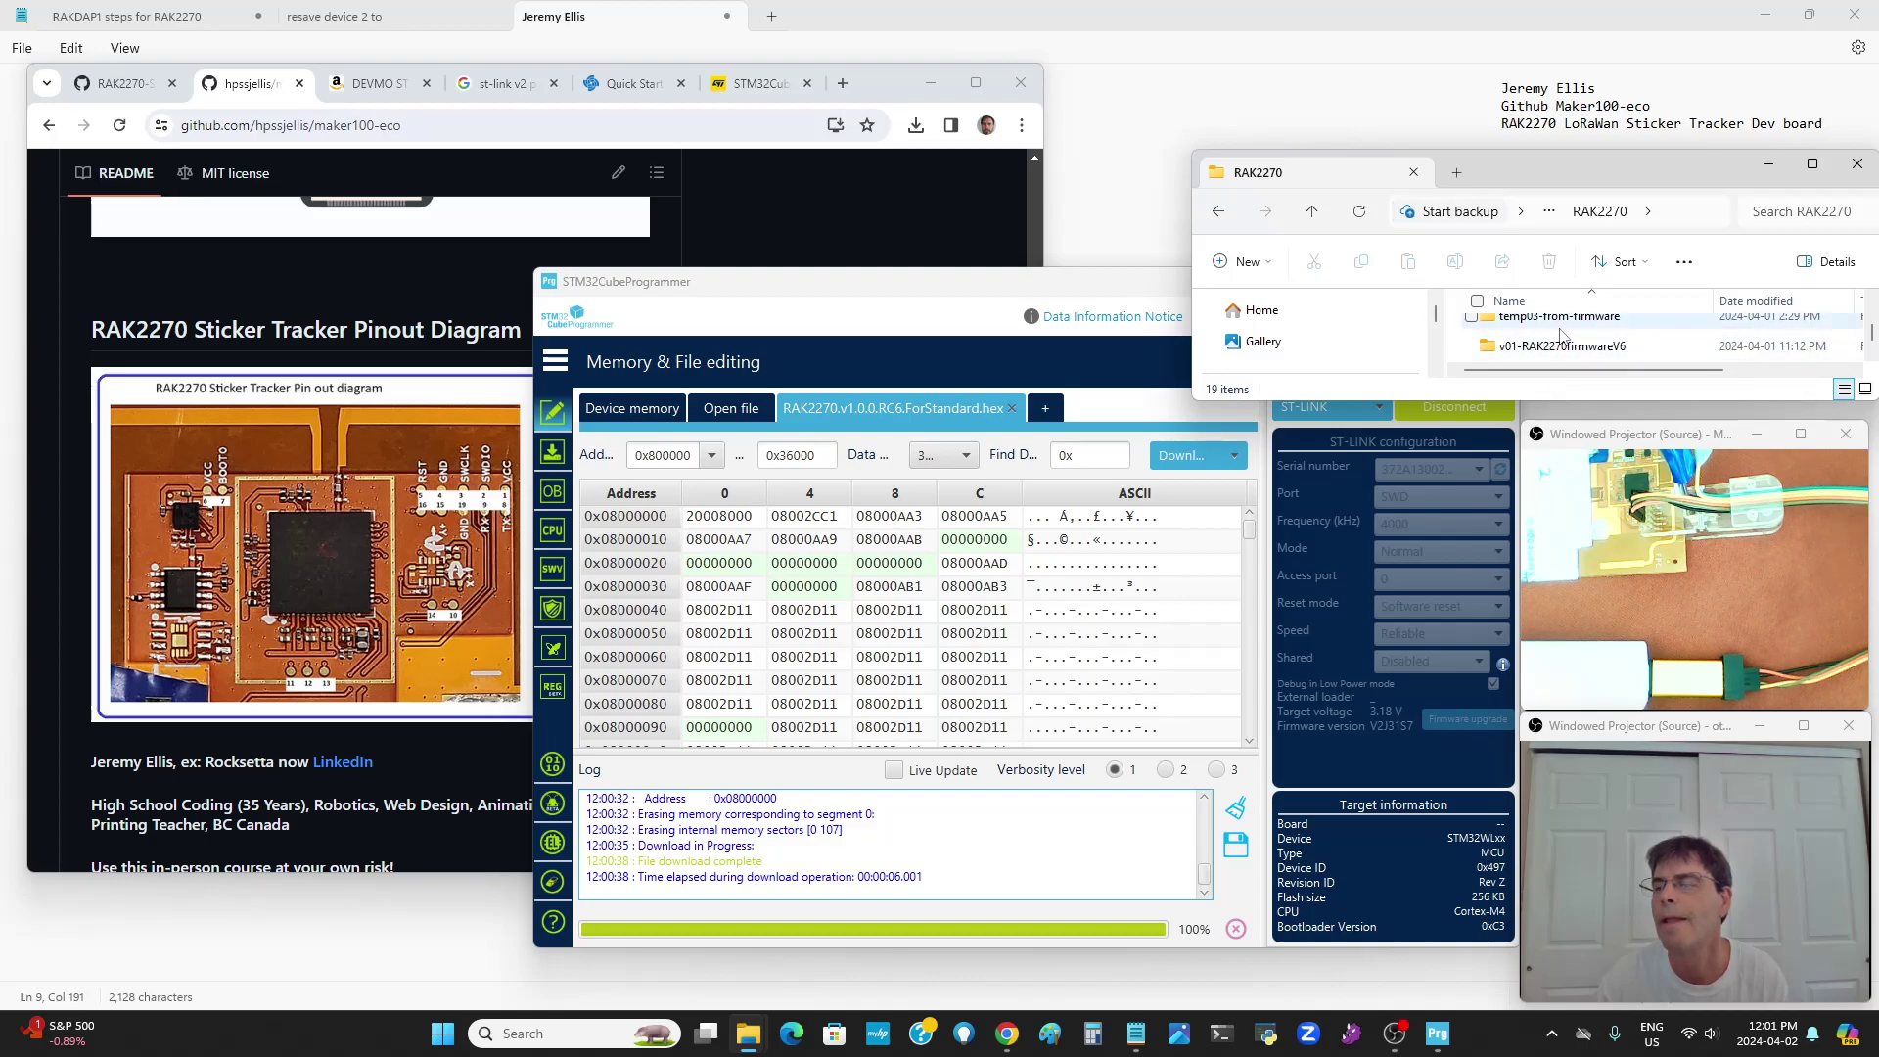
scroll(1561, 335, "up", 1)
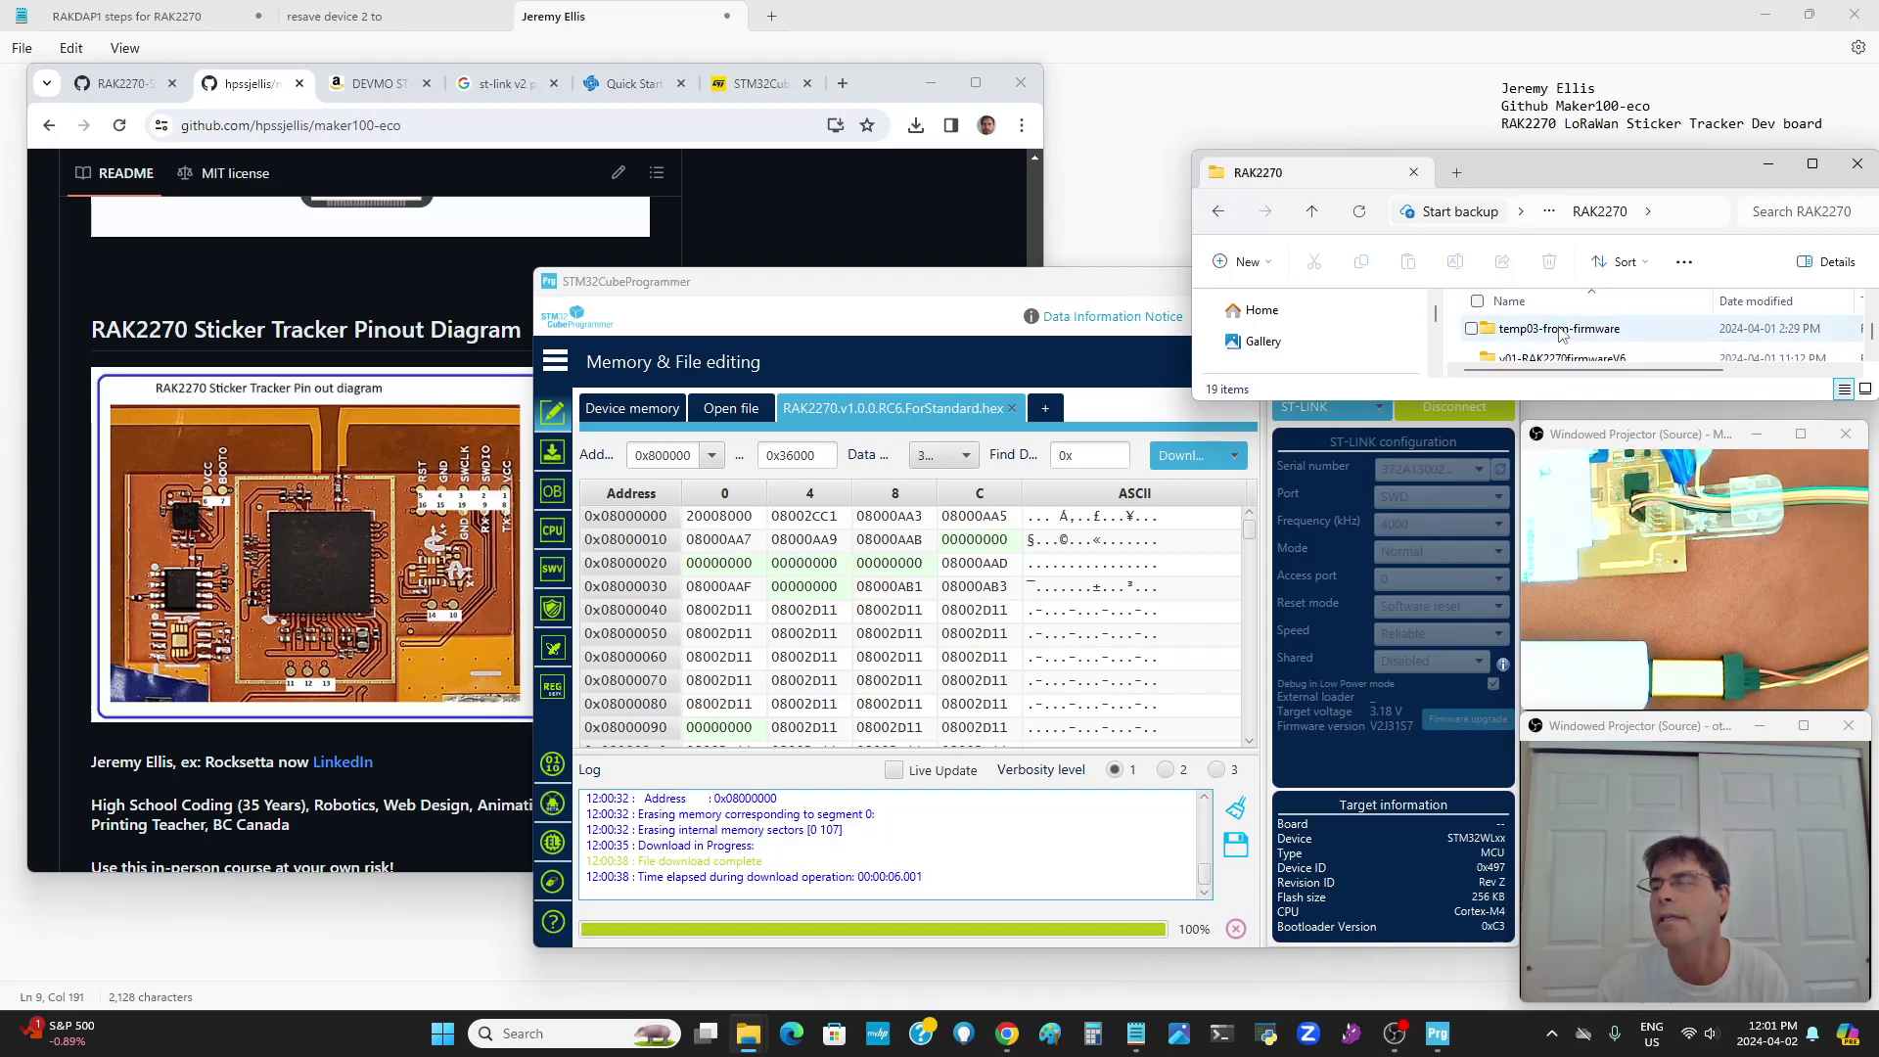
double_click(1560, 333)
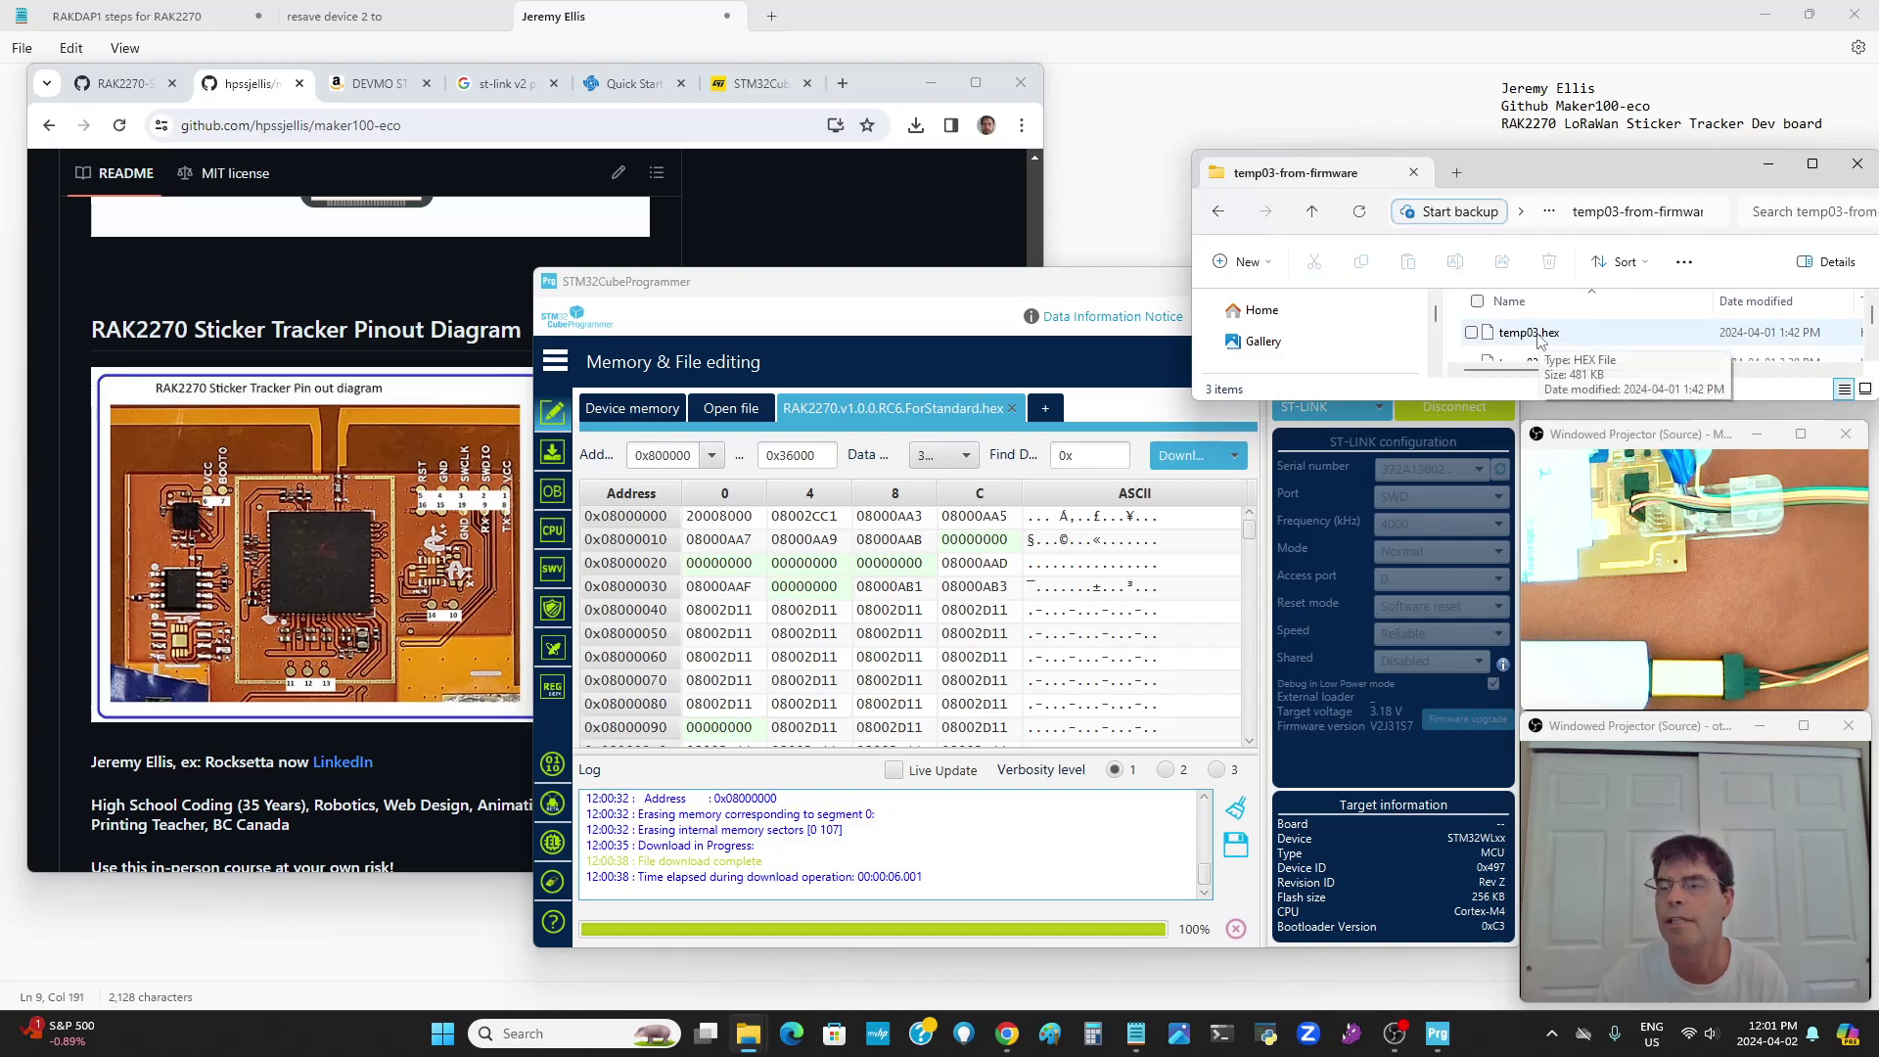
Load temp03.hex into STM32CubeProgrammer as an additional file and flash it to the board
left_click_drag(1542, 339, 1044, 403)
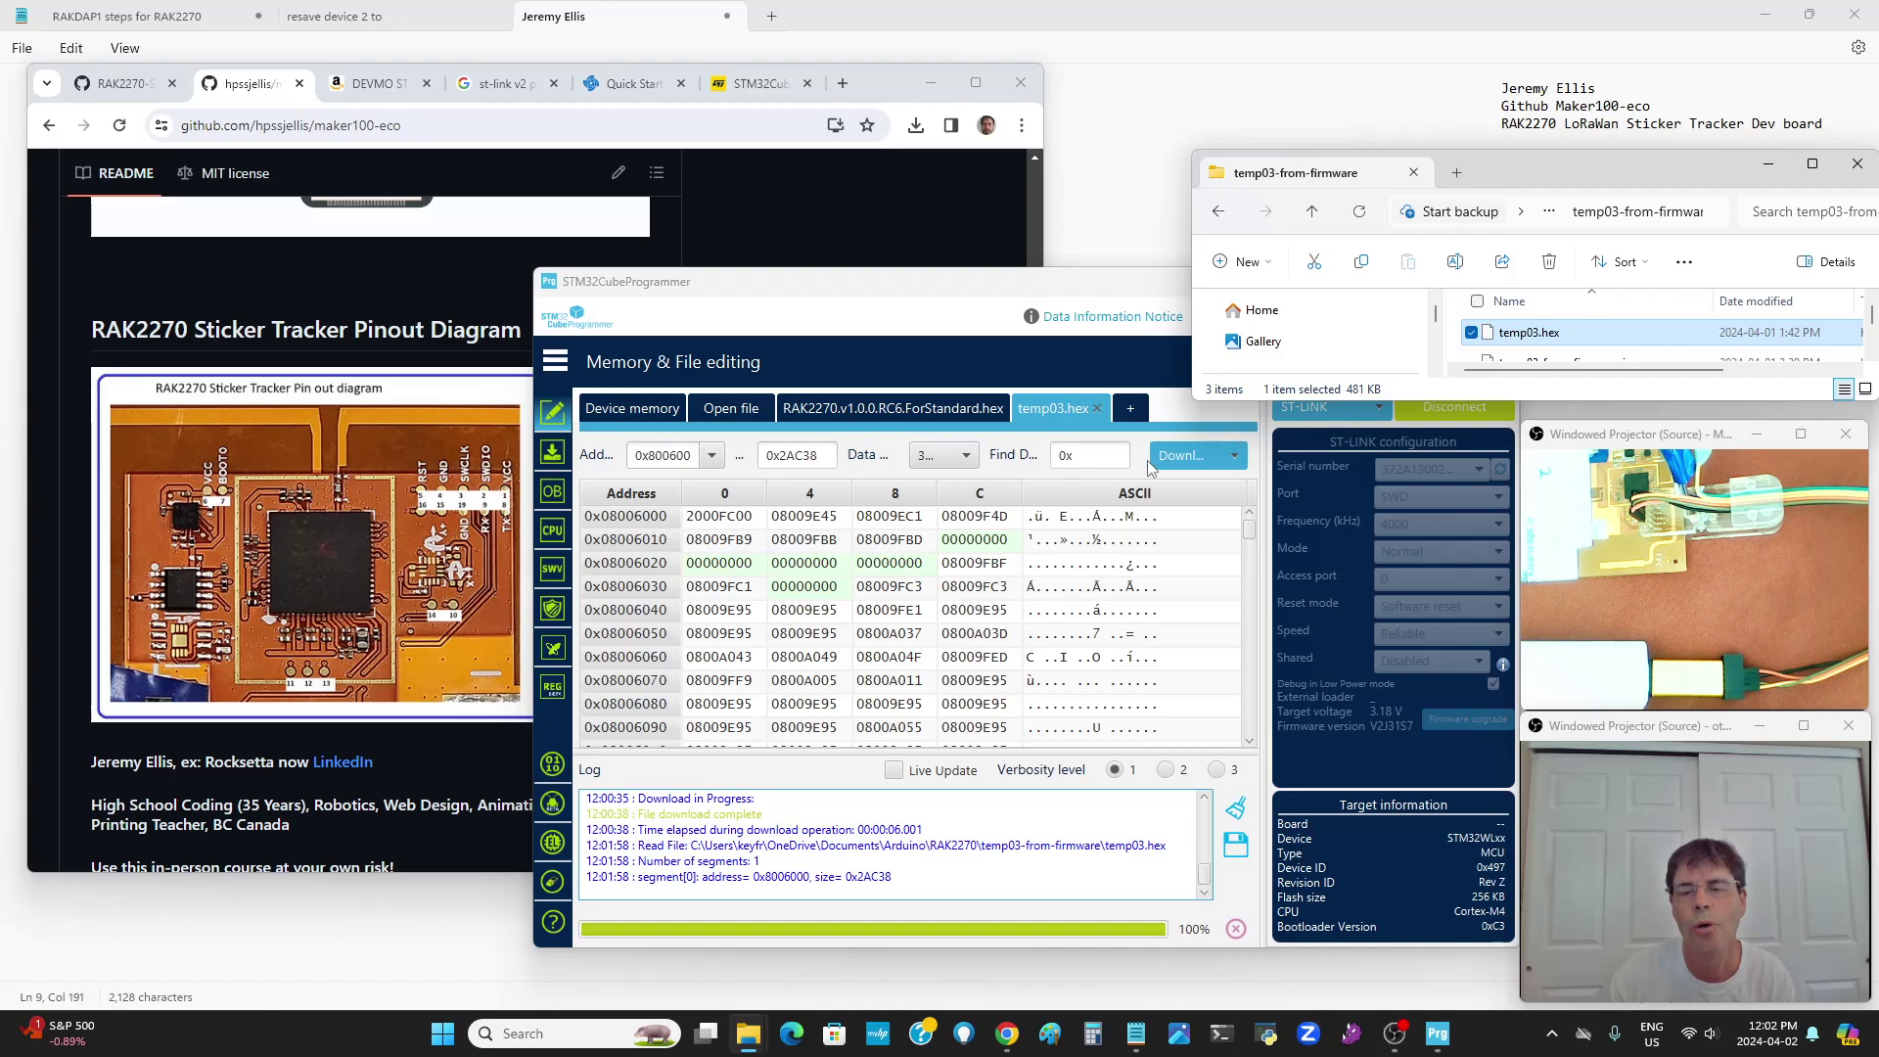
left_click(1200, 460)
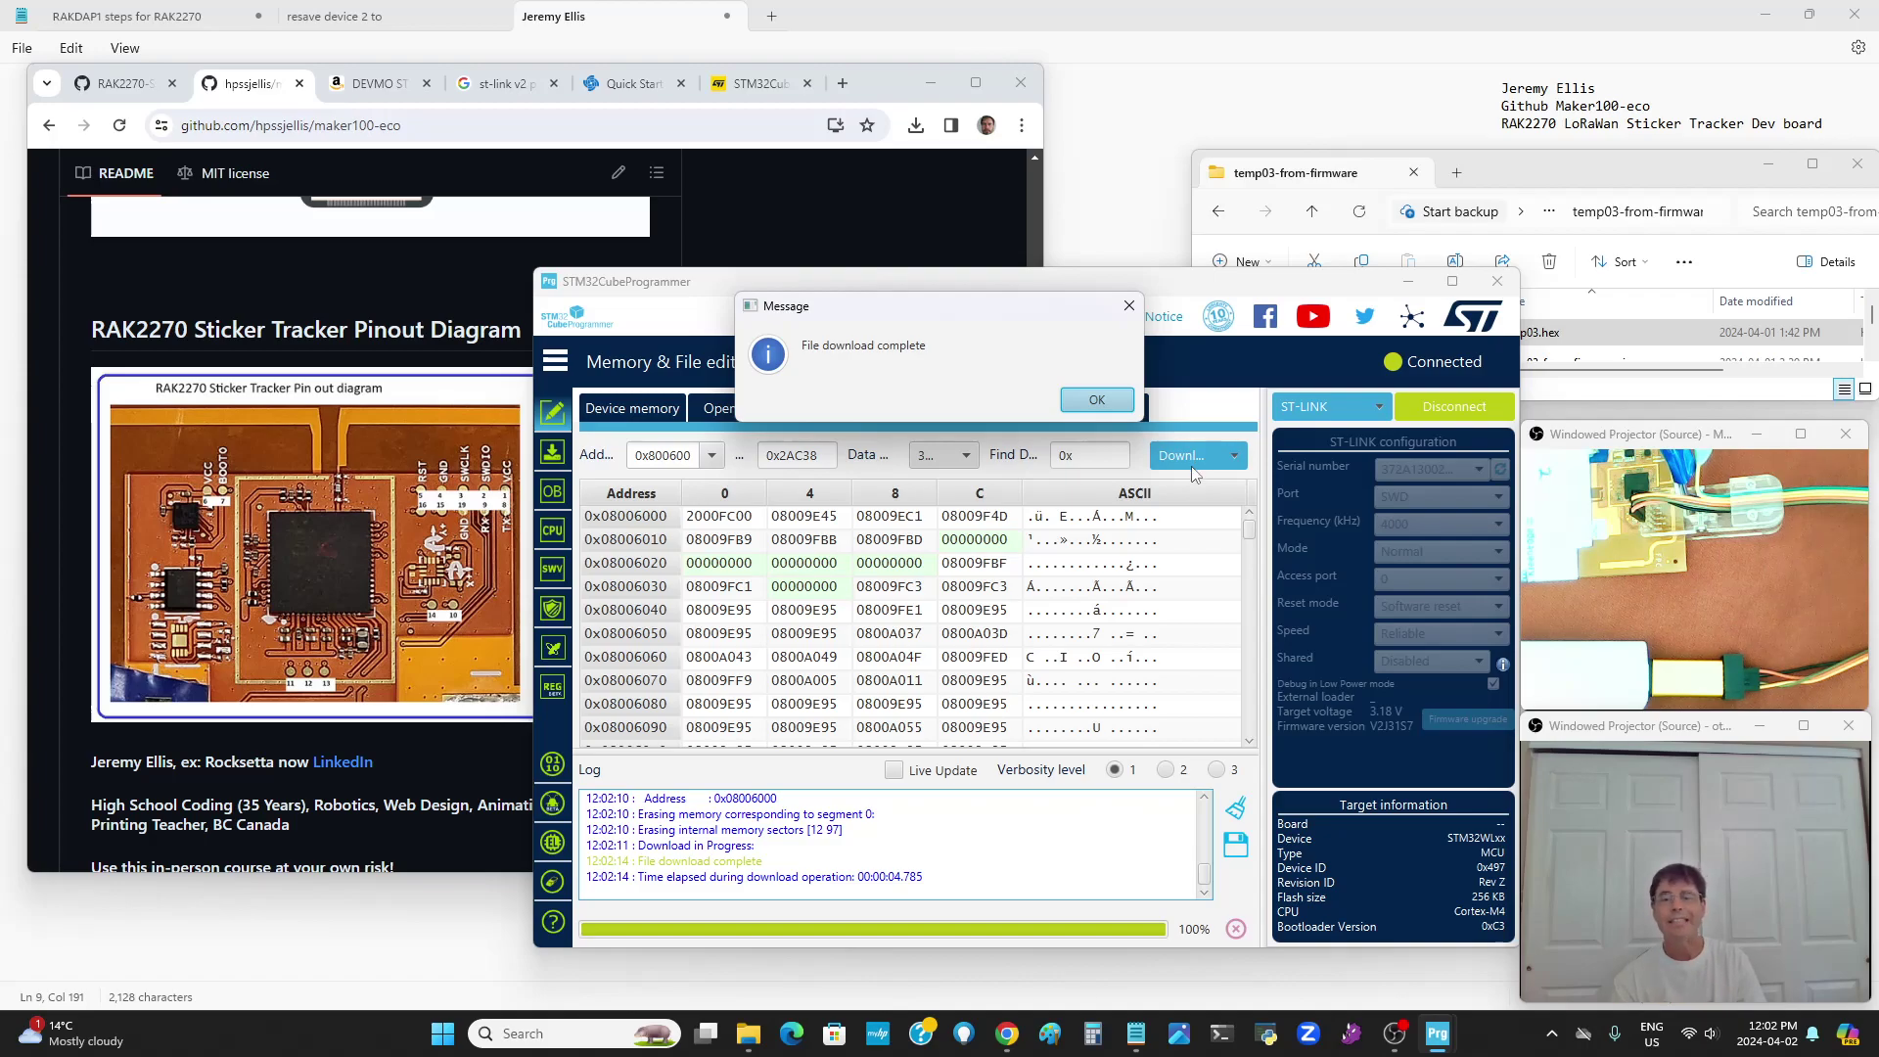
left_click(1098, 398)
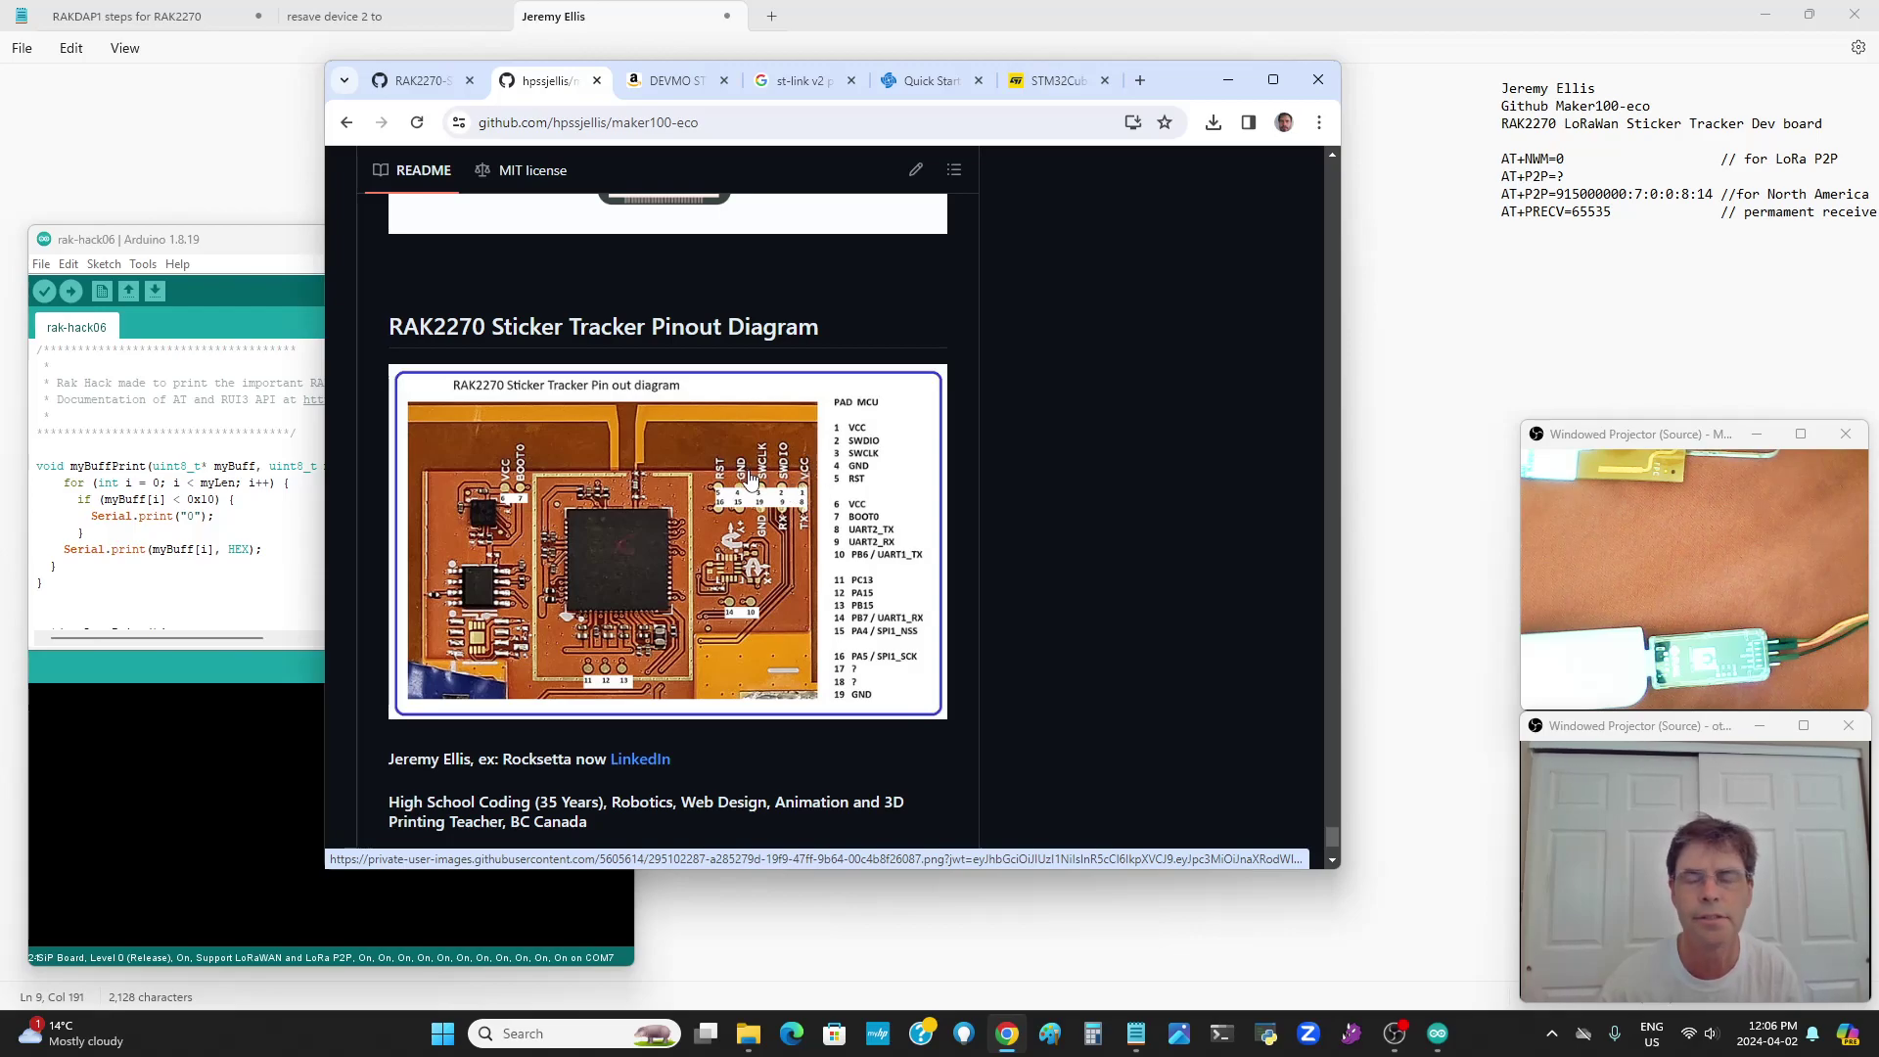
Switch to the Arduino IDE and review the AT command print statements in the rak-hack06 sketch
left_click(224, 434)
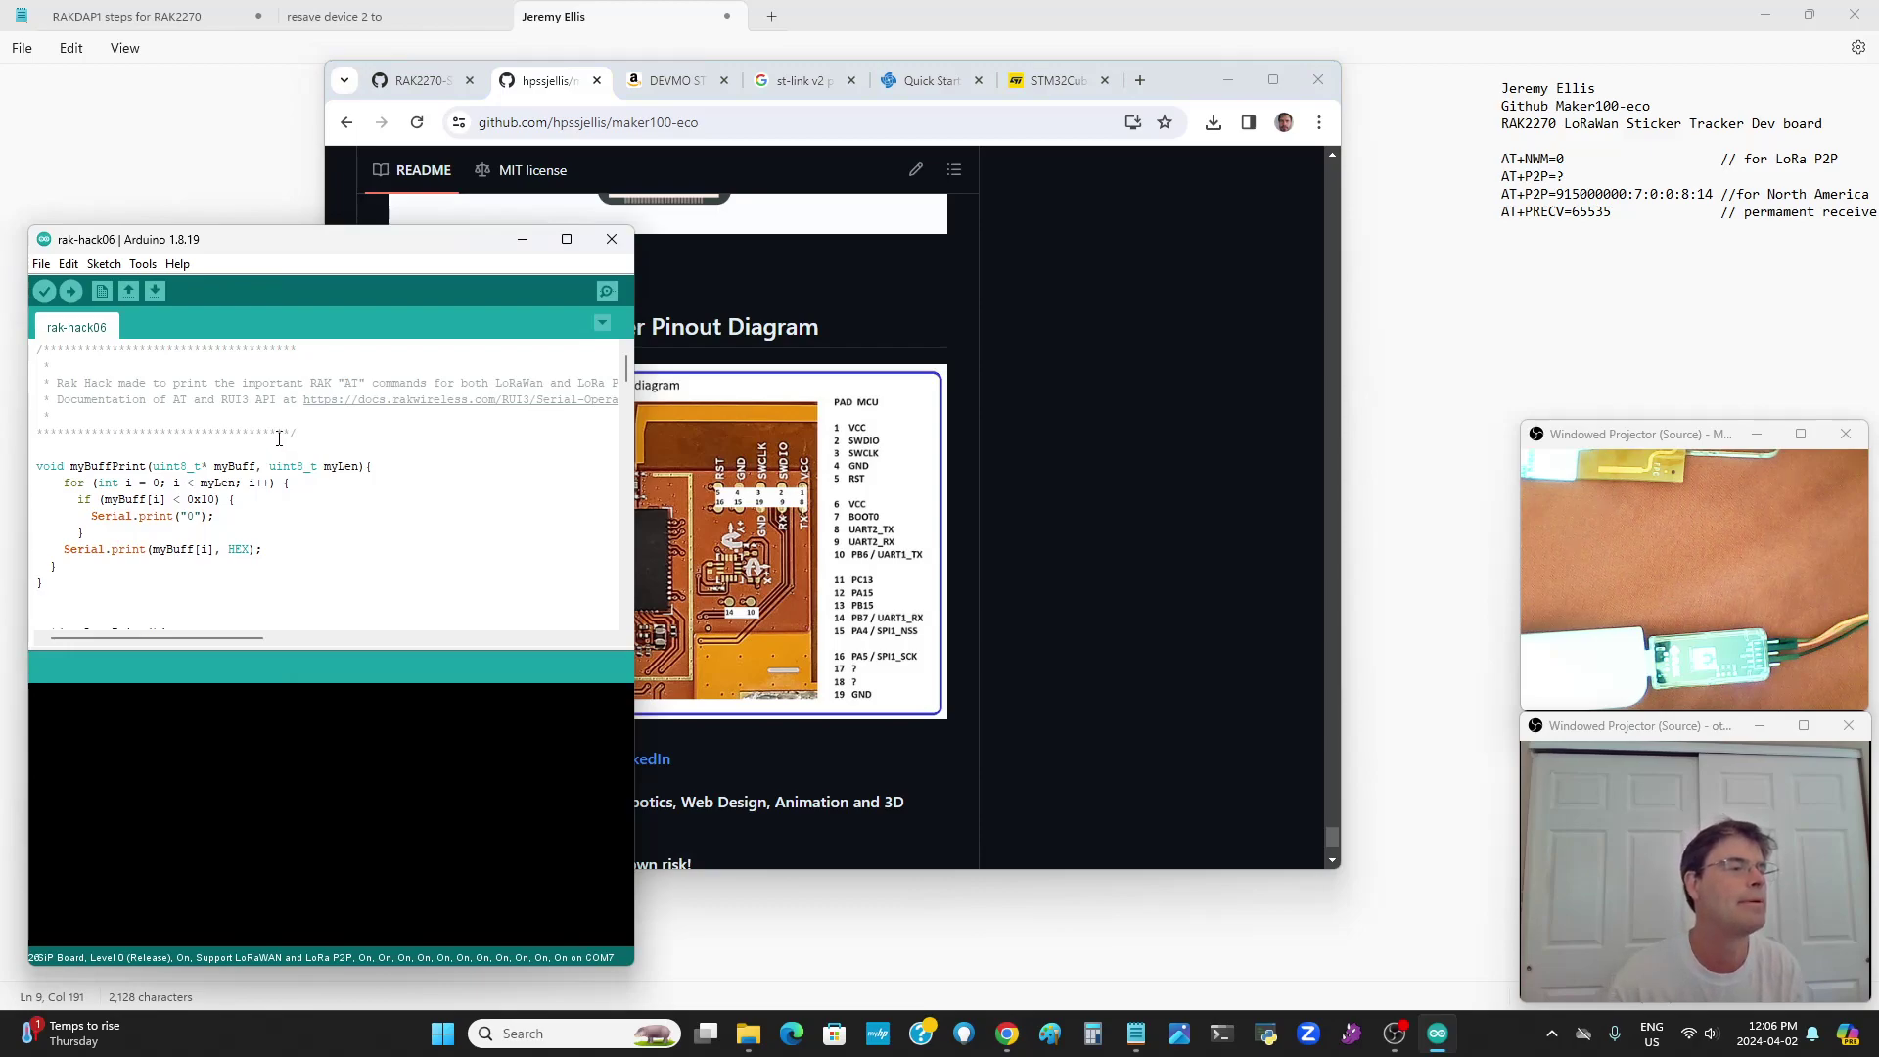
scroll(277, 412, "down", 4)
scroll(277, 412, "down", 3)
scroll(276, 405, "up", 2)
scroll(276, 404, "down", 5)
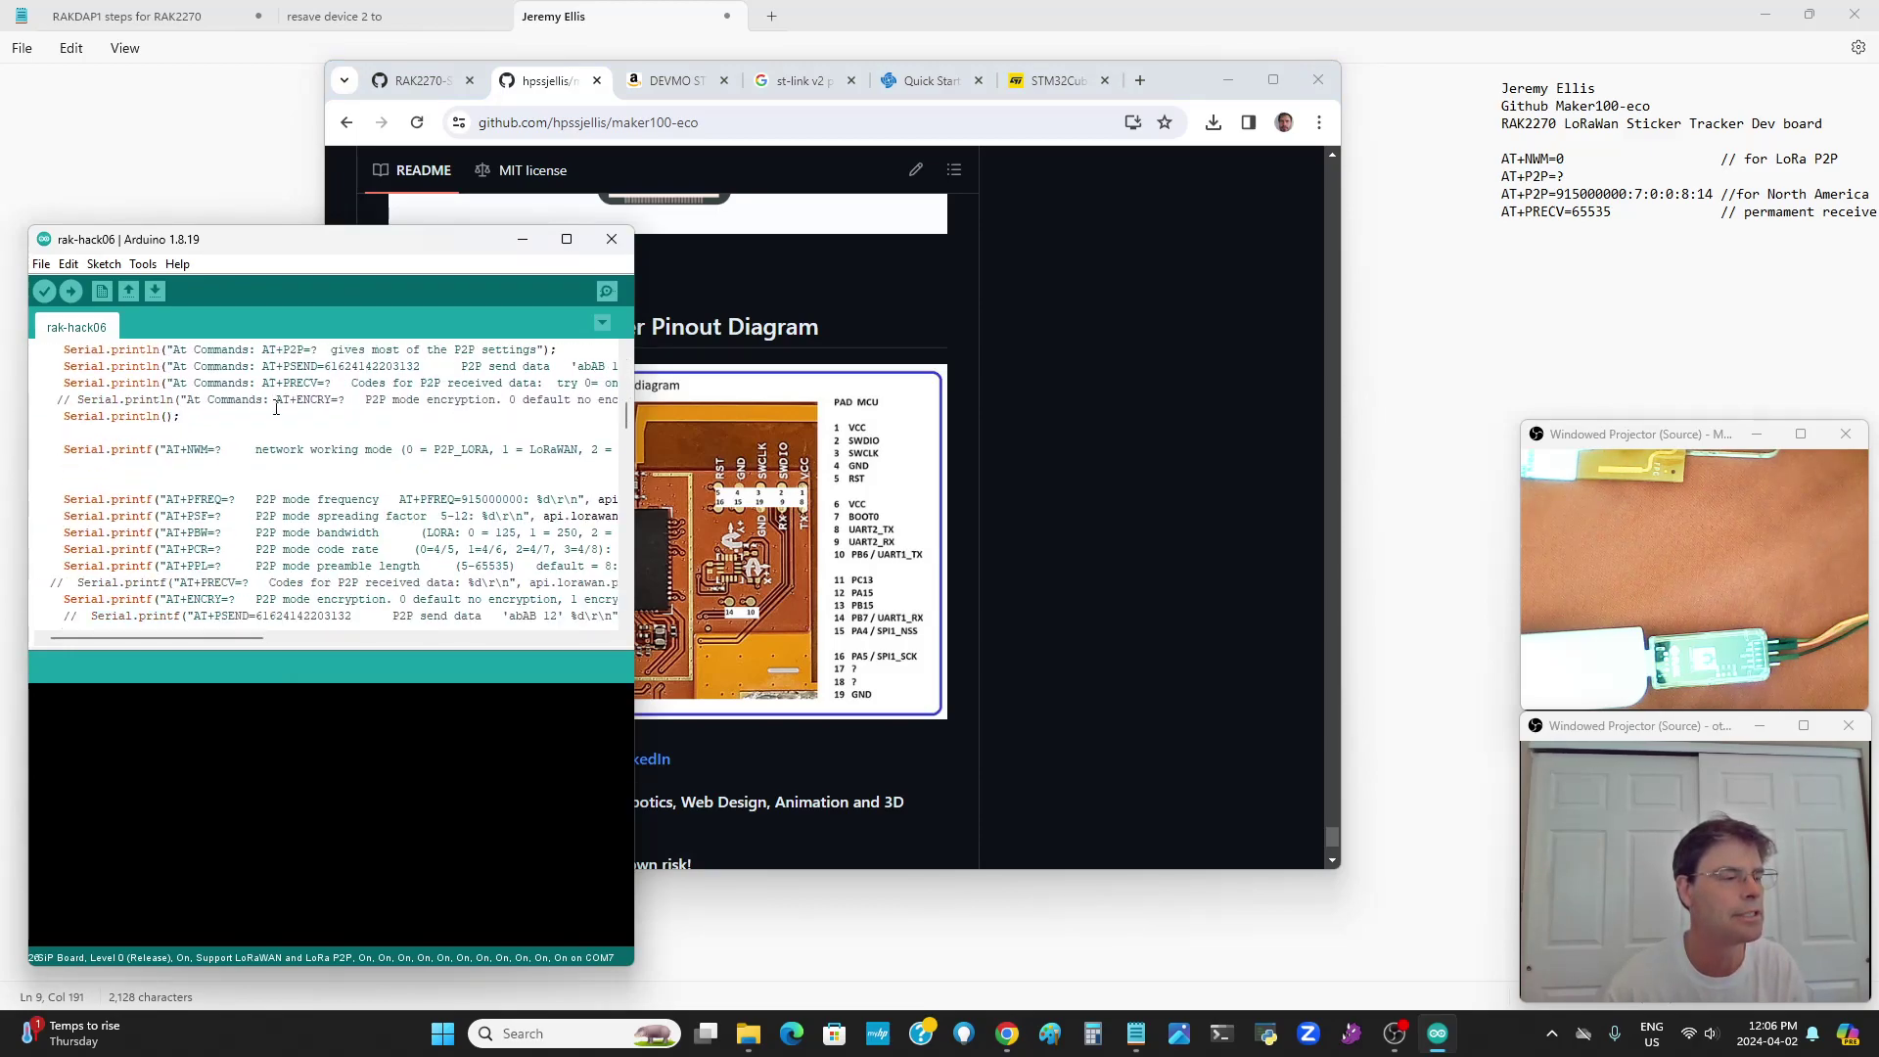
left_click(142, 265)
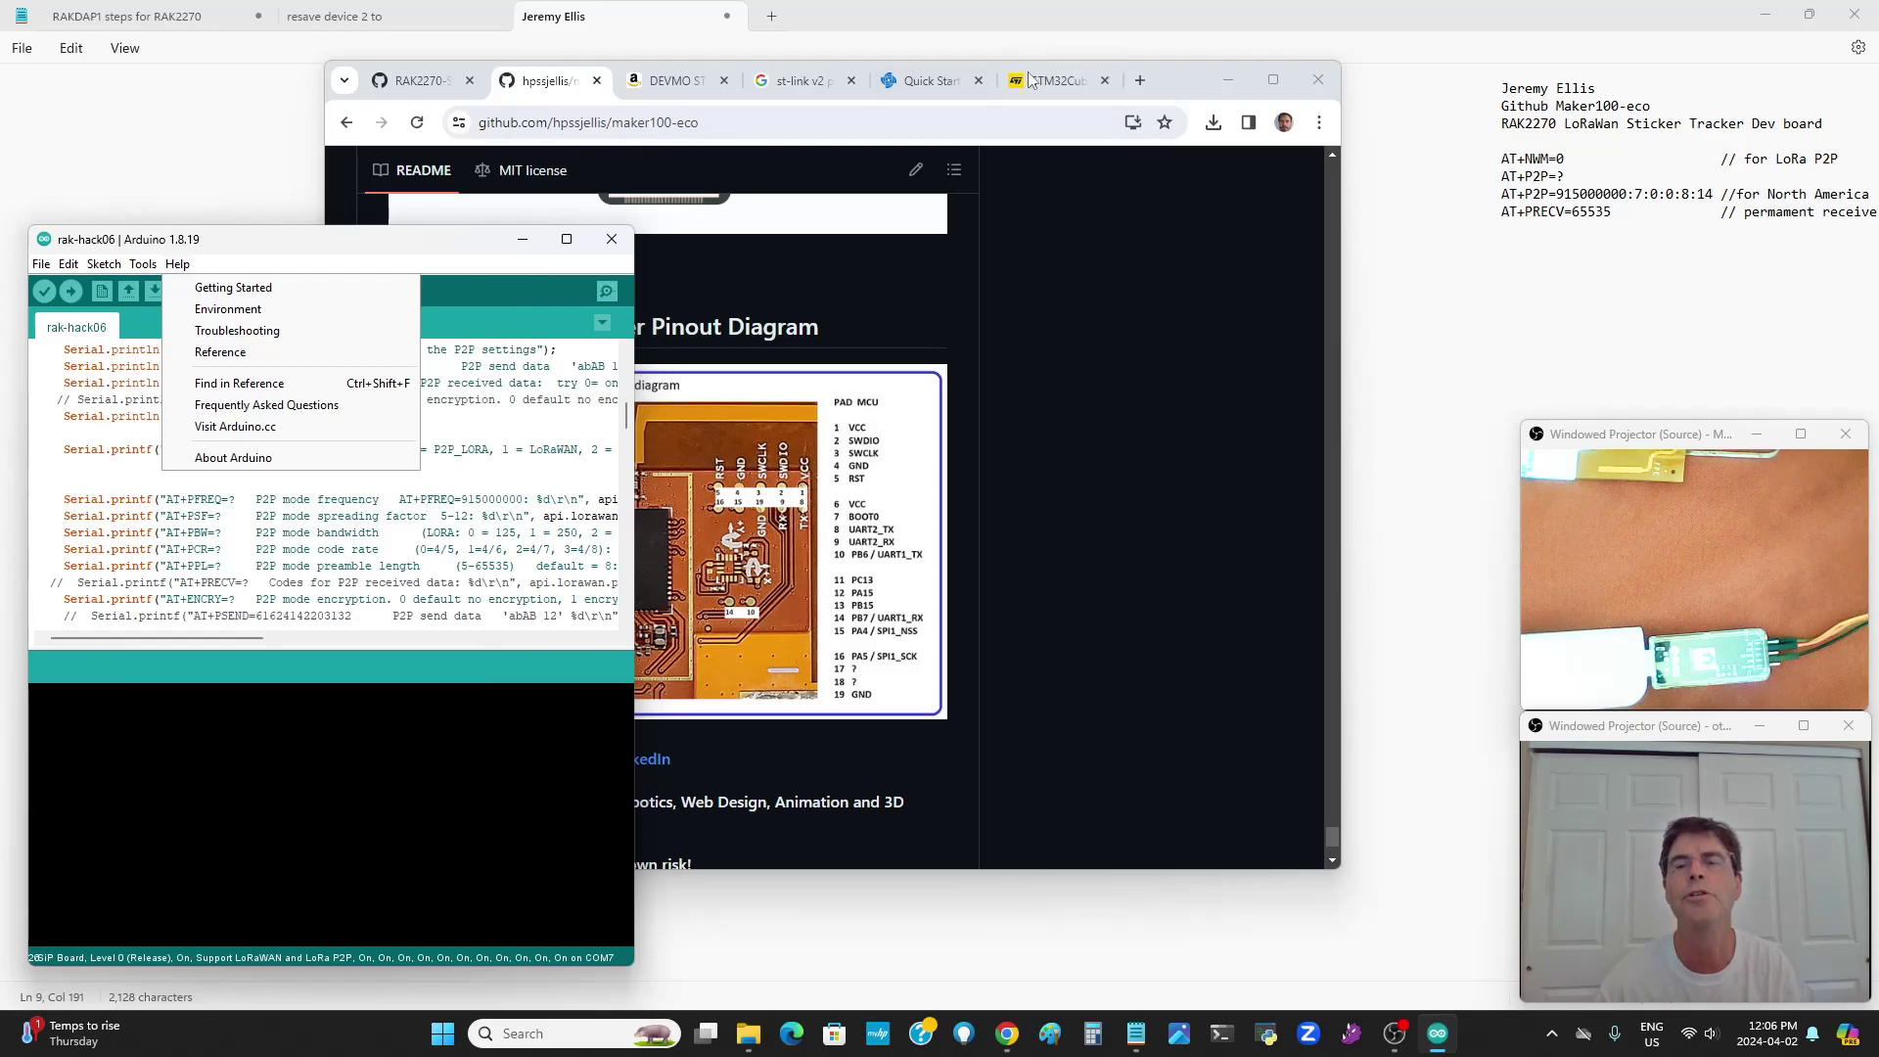
View the STM32CubeProgrammer download page in the browser and return to the Arduino IDE to check the rak-hack06 sketch's compiled-binary export option
left_click(1044, 80)
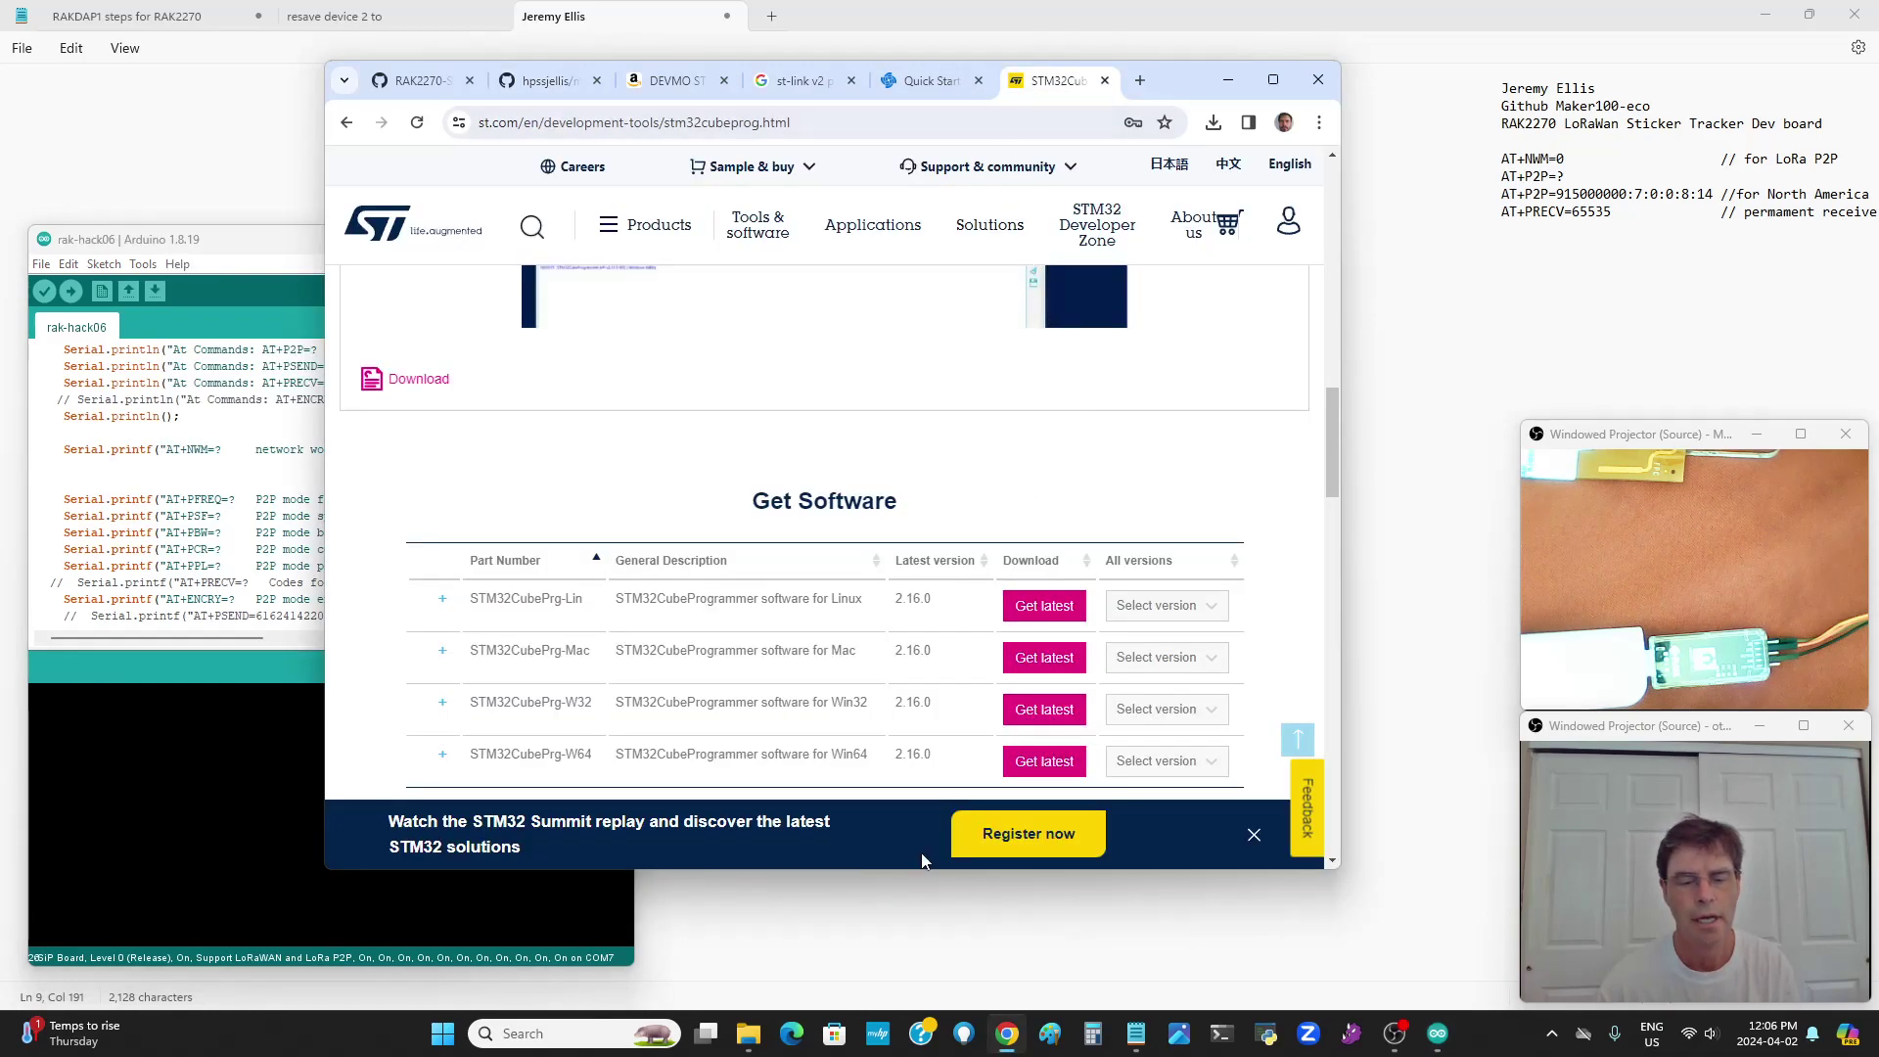
left_click(205, 412)
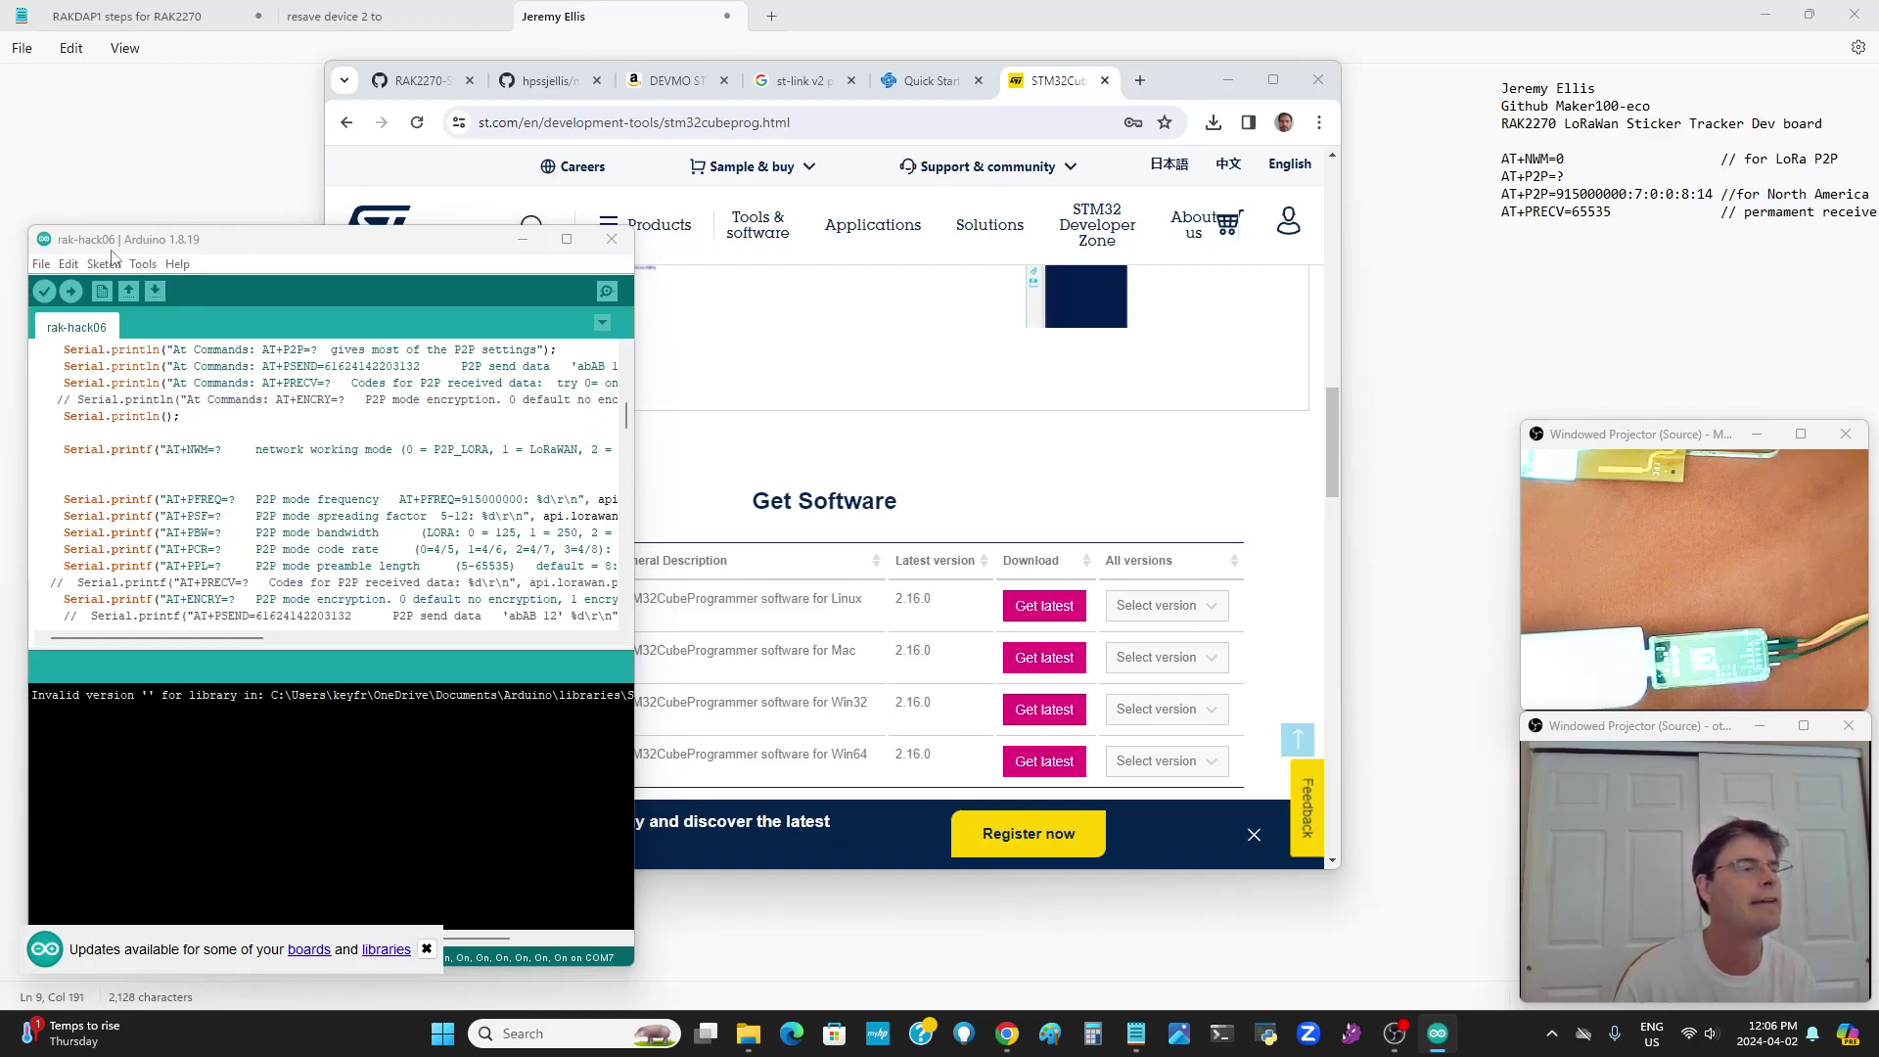
left_click(141, 264)
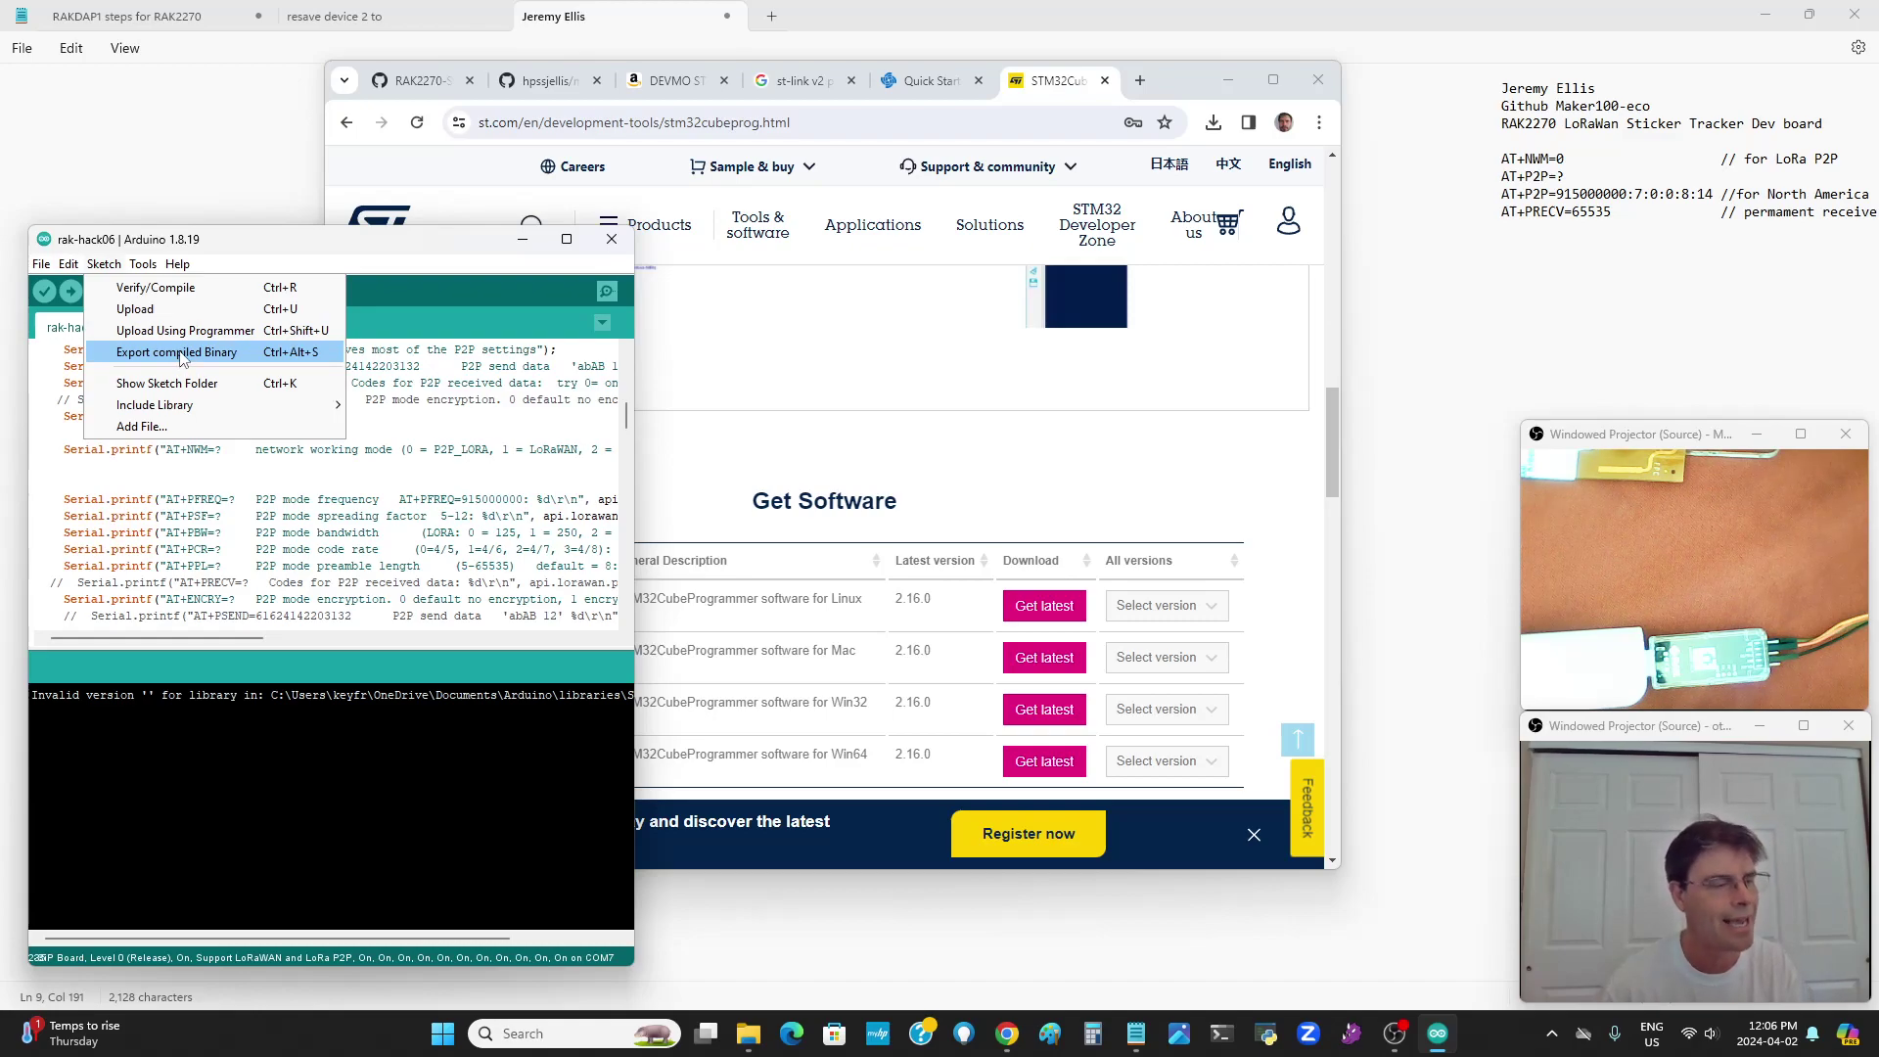
key("Escape")
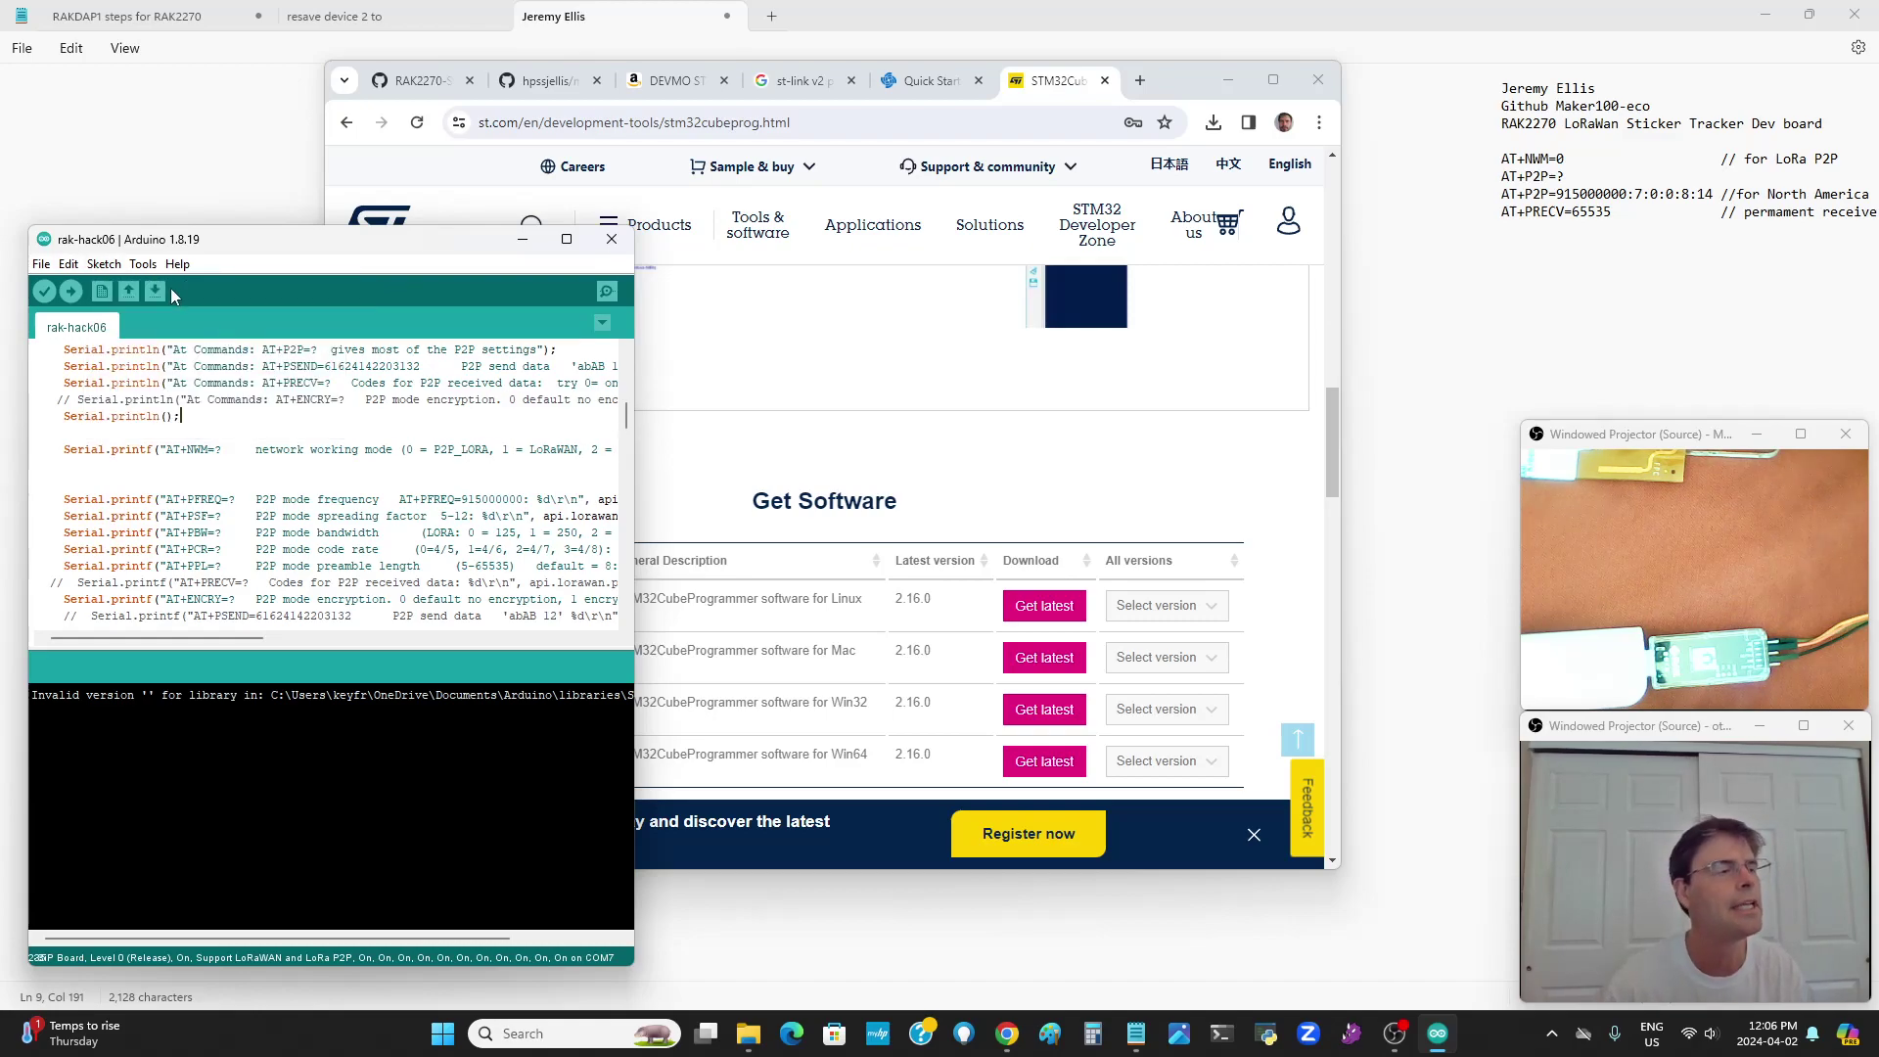
Open the Arduino Serial Monitor on COM7 and clear its output to watch fresh readings from the board
left_click(143, 264)
mouse_move(288, 780)
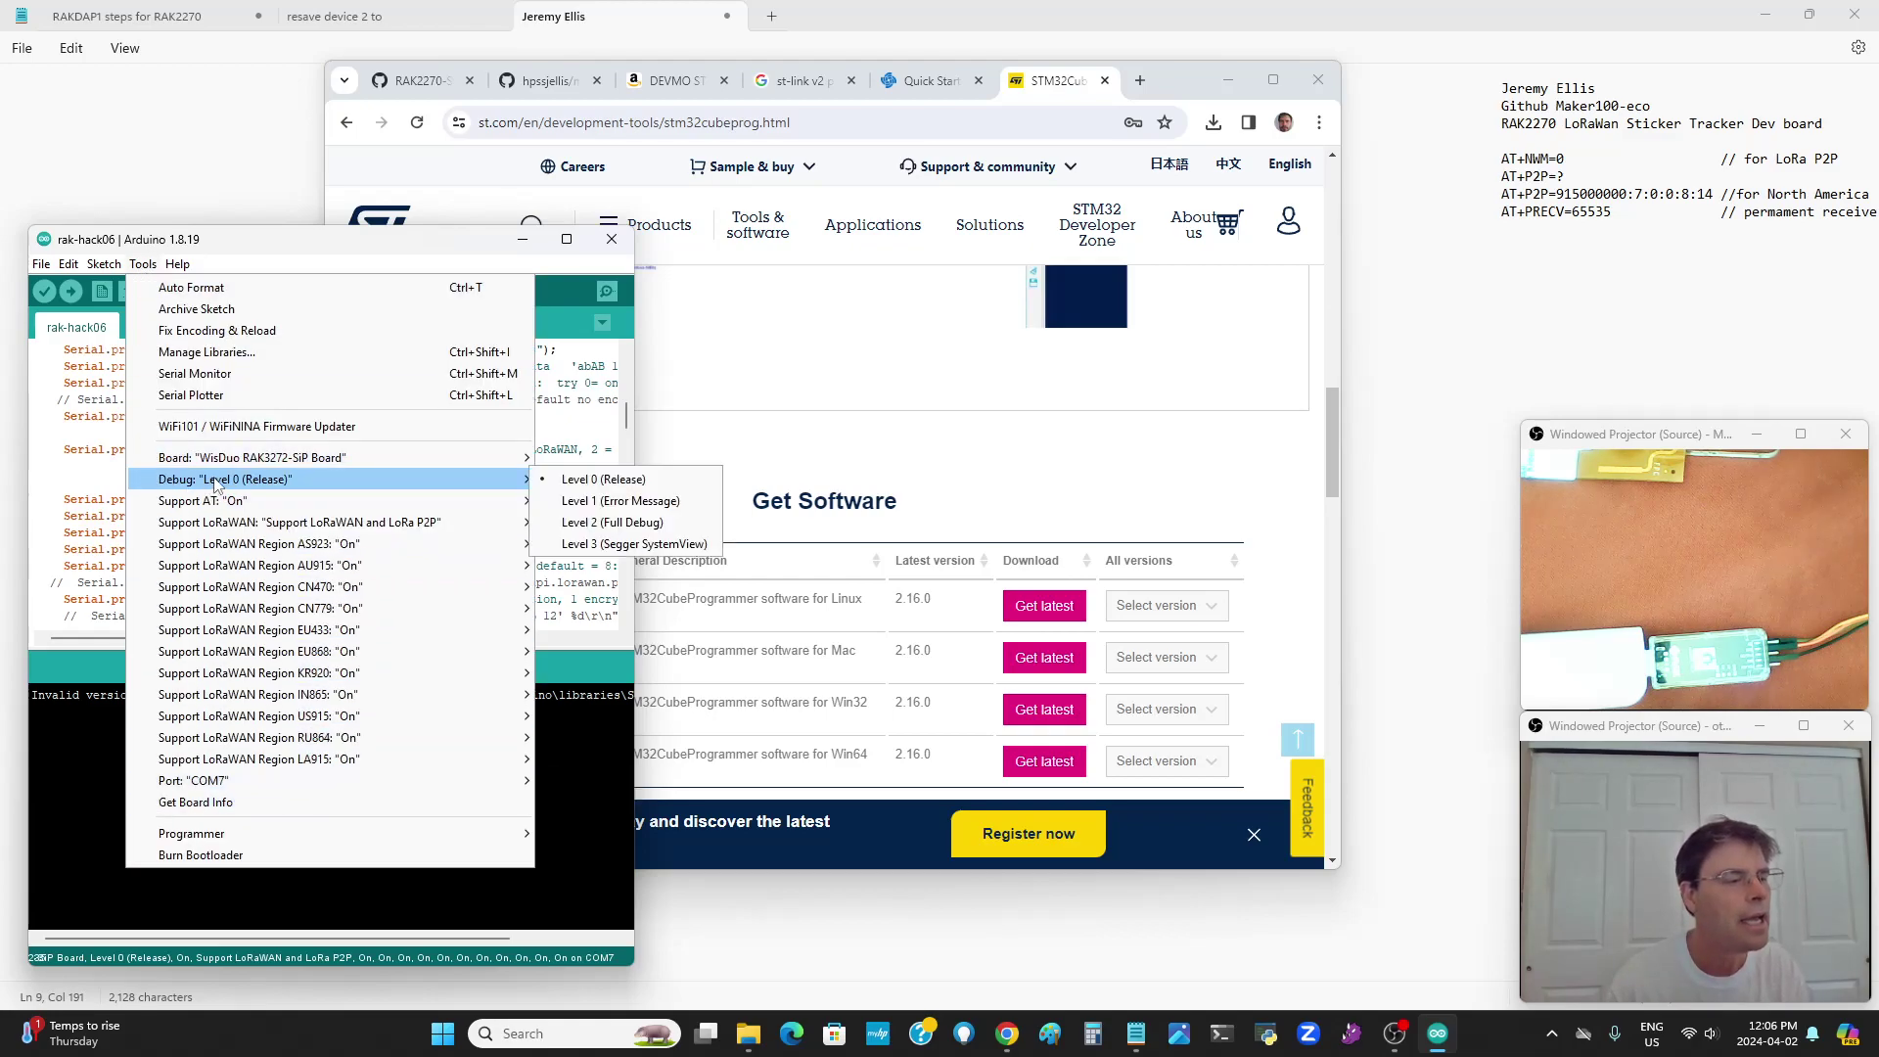
left_click(196, 373)
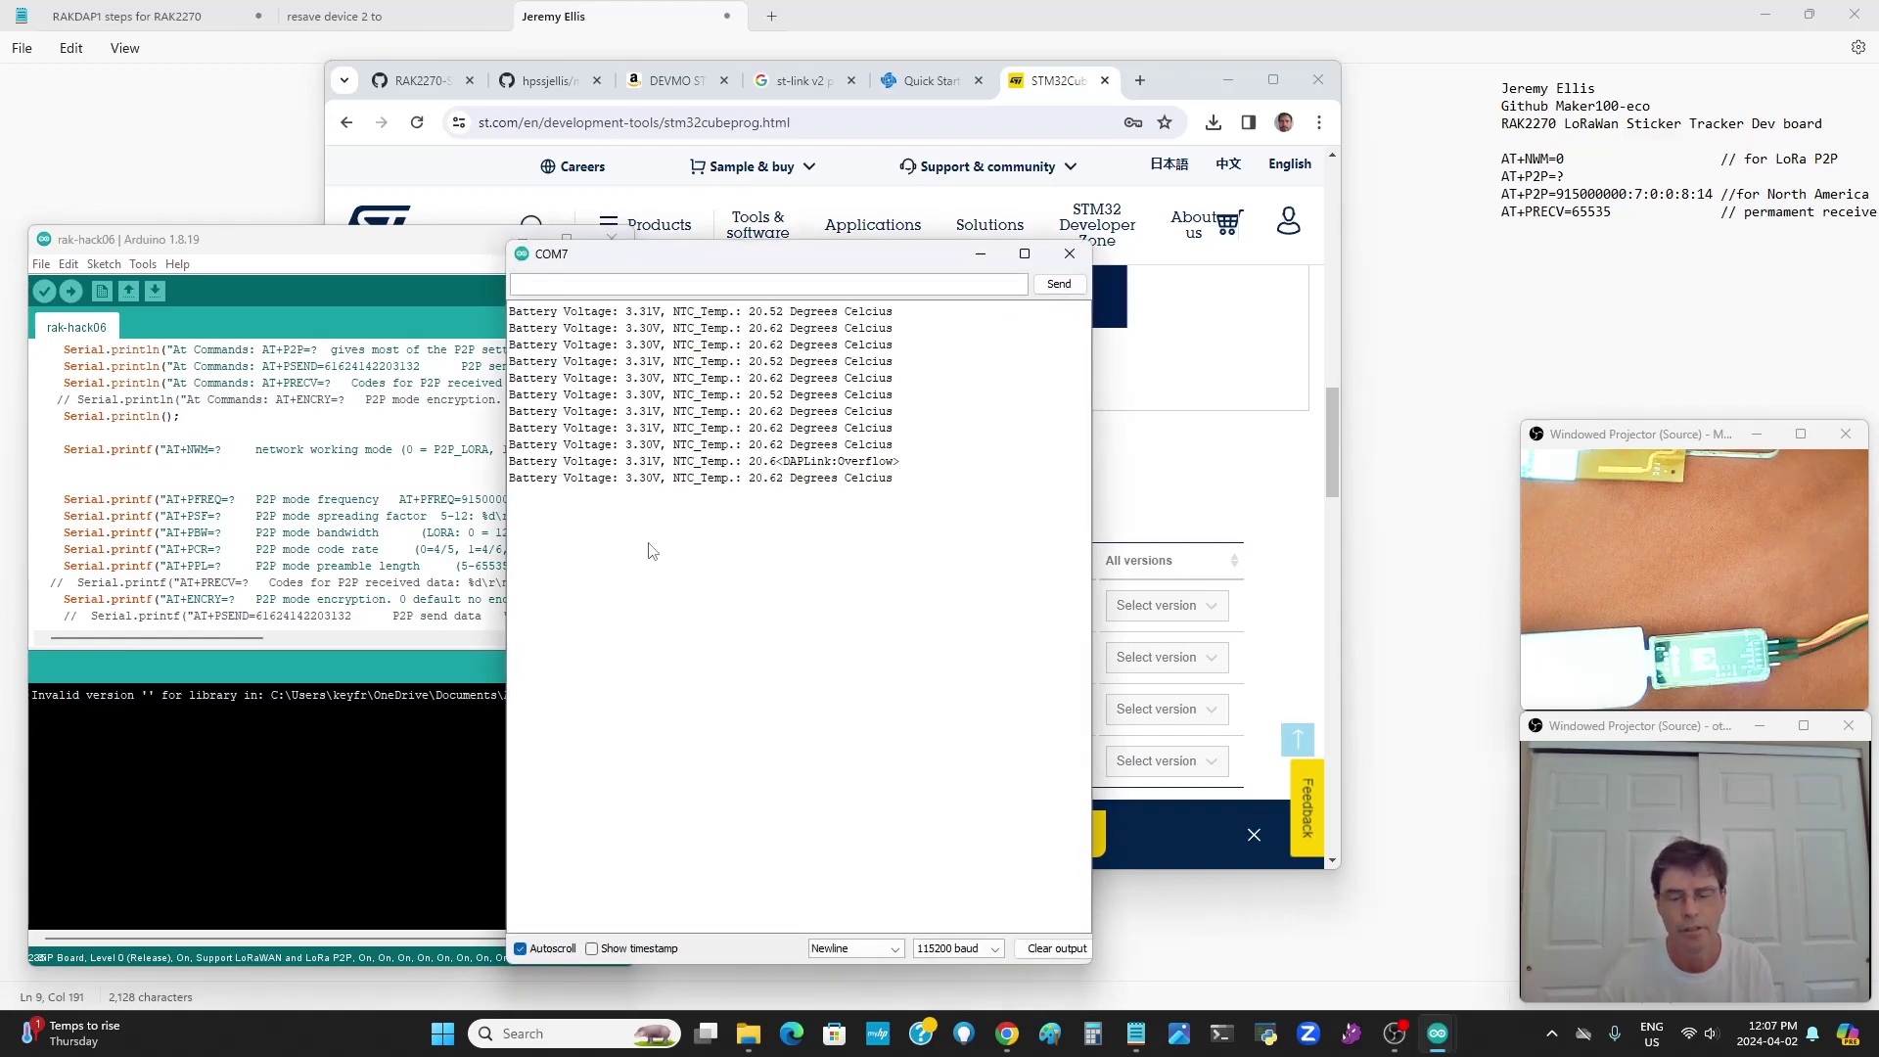
left_click(1052, 949)
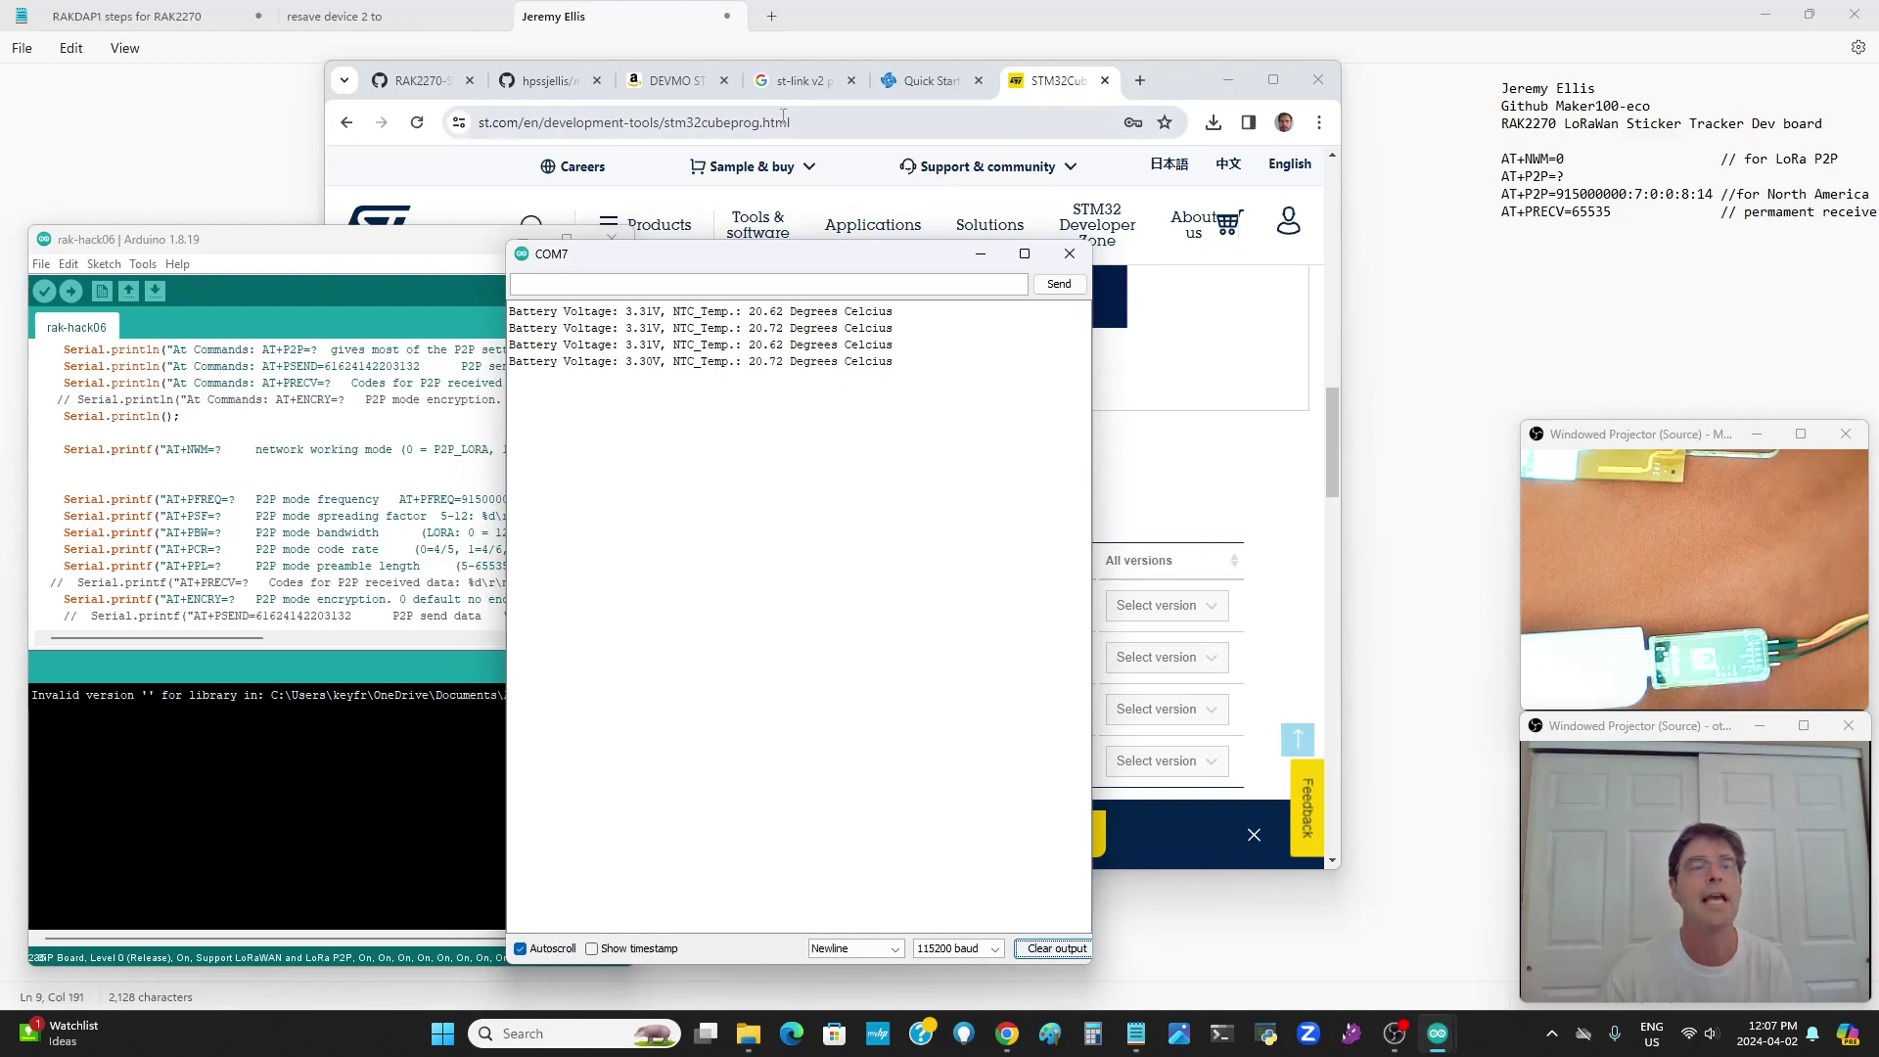
Switch to the browser and show the maker100-eco GitHub page with the RAK2270 Sticker Tracker pinout diagram
left_click(546, 80)
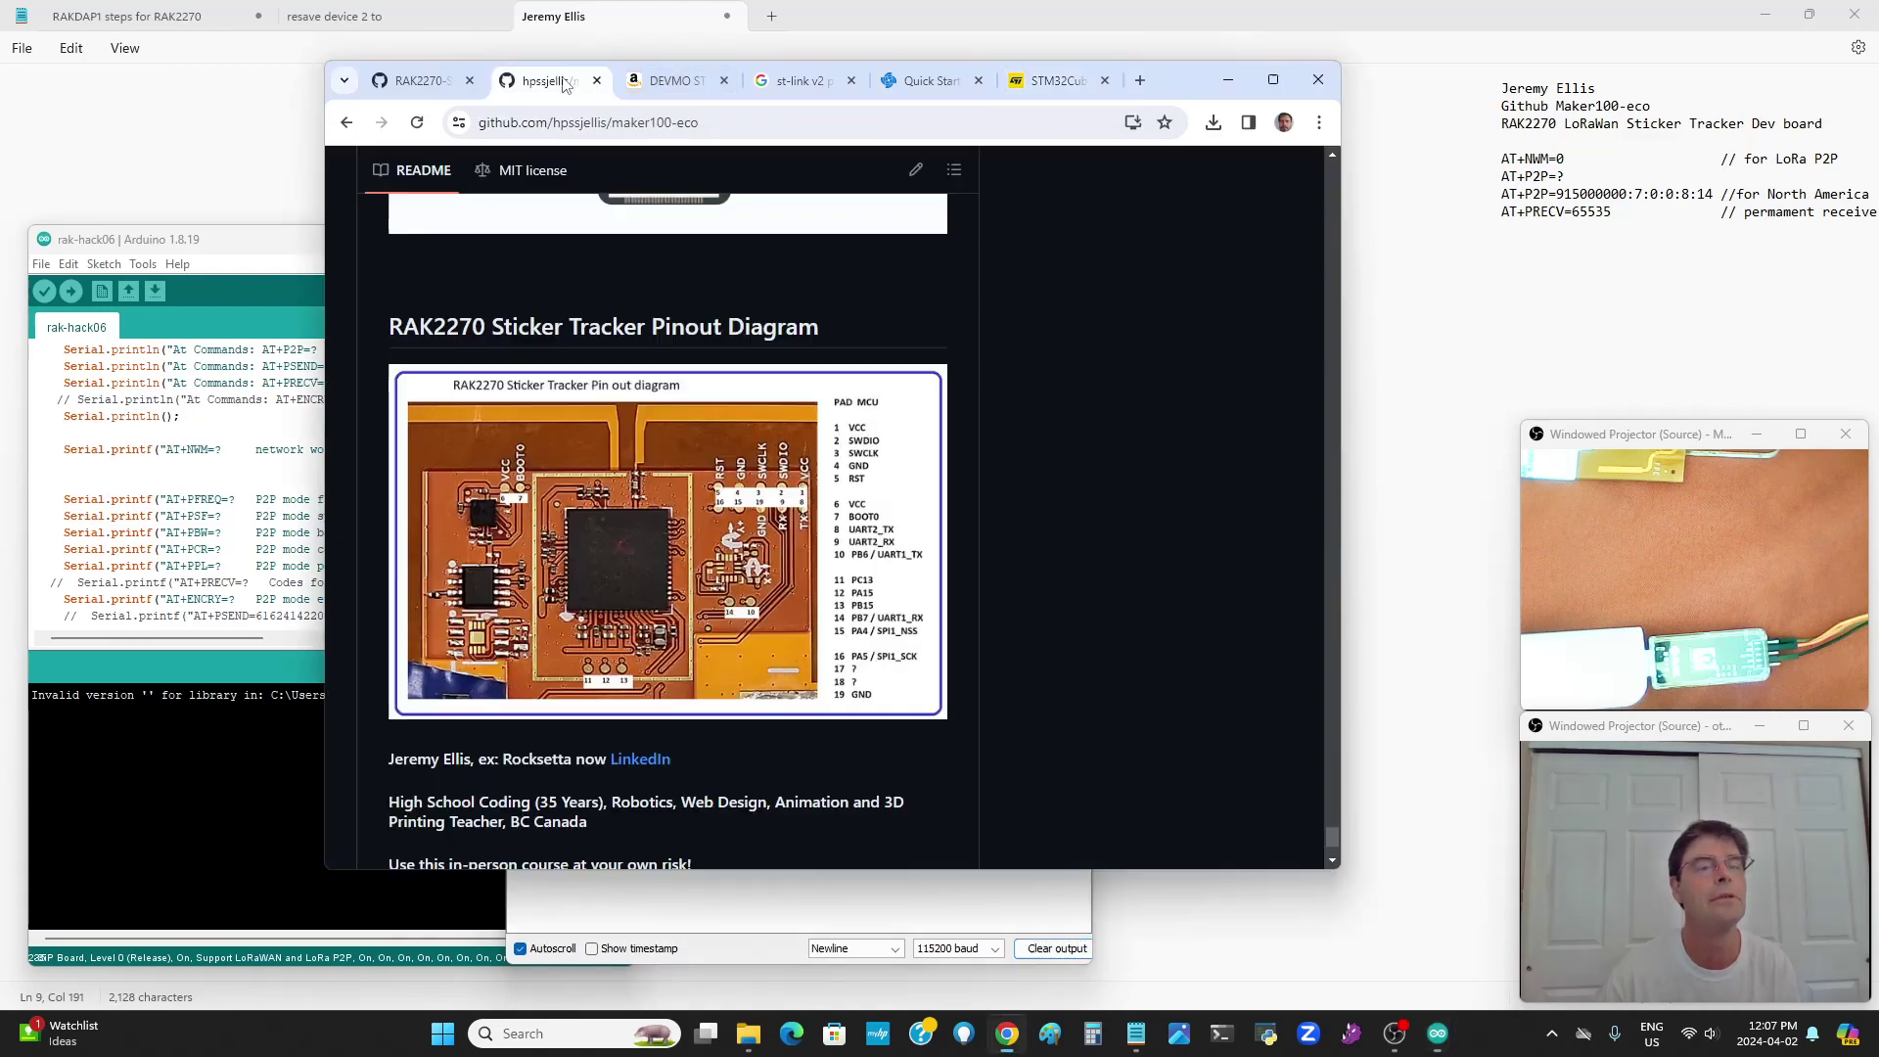